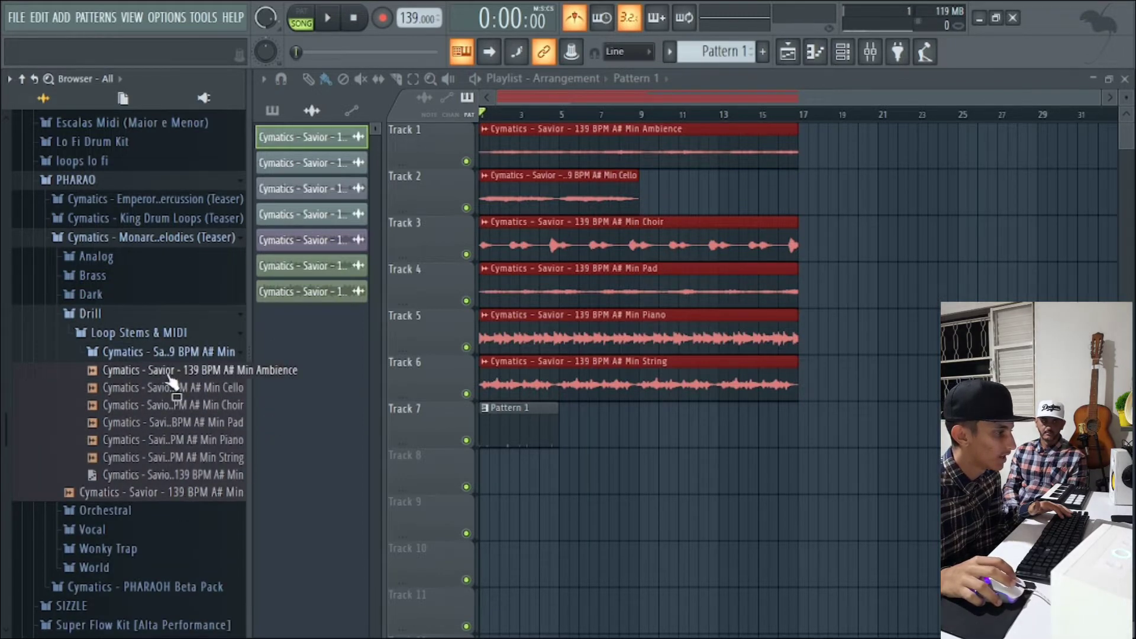
pyautogui.moveTo(148, 376); pyautogui.dragTo(855, 242)
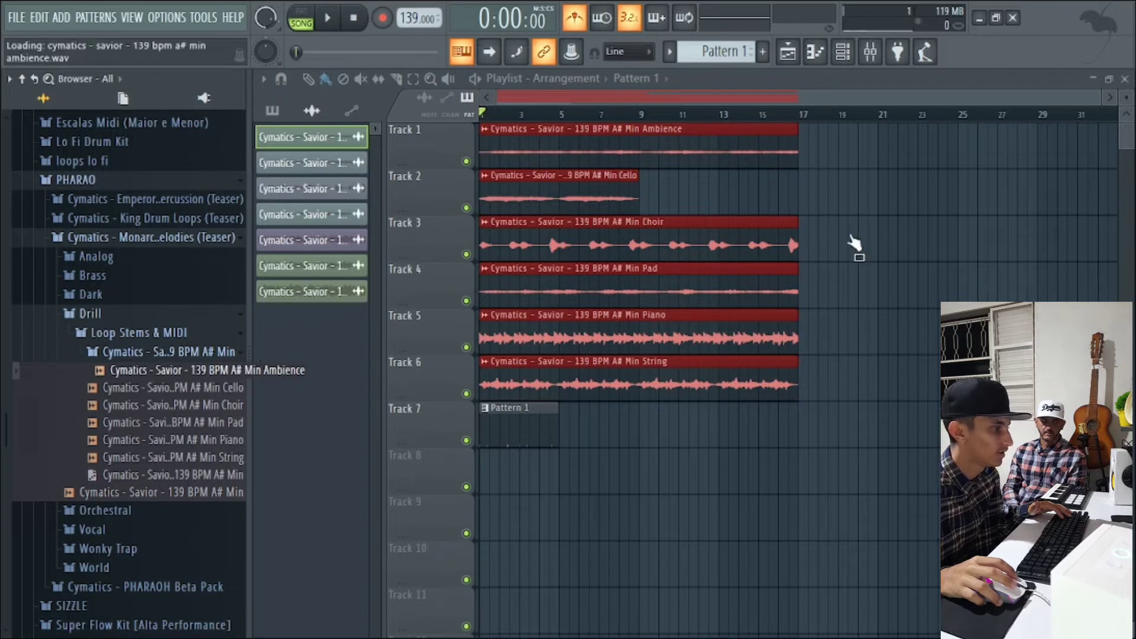
pyautogui.moveTo(813, 175); pyautogui.dragTo(801, 142)
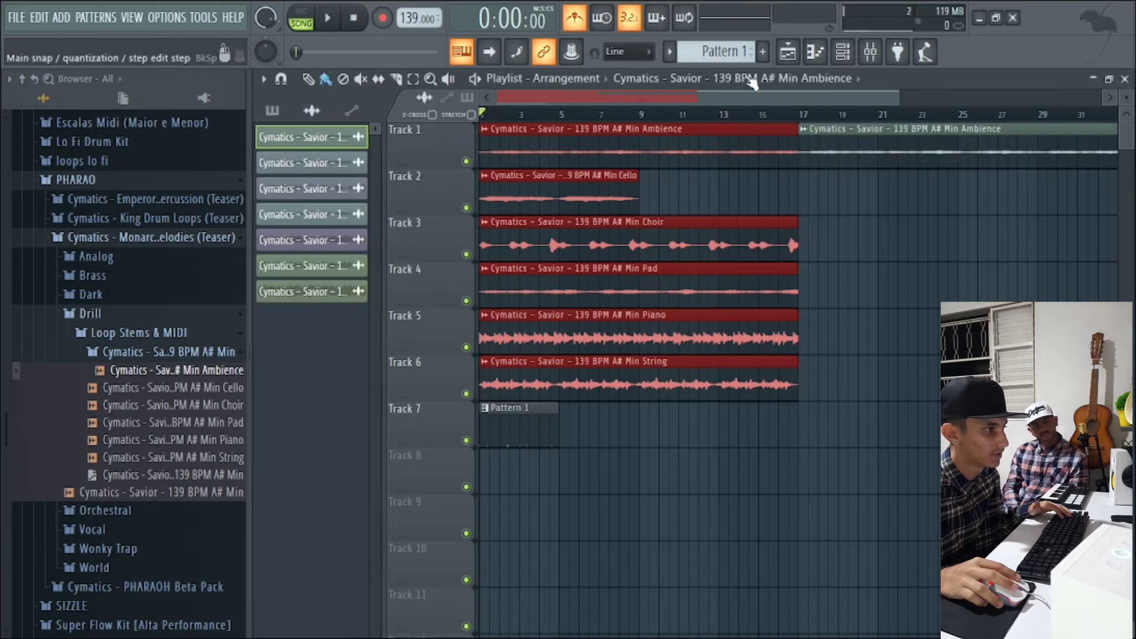
pyautogui.hotkey('ctrl', 'z')
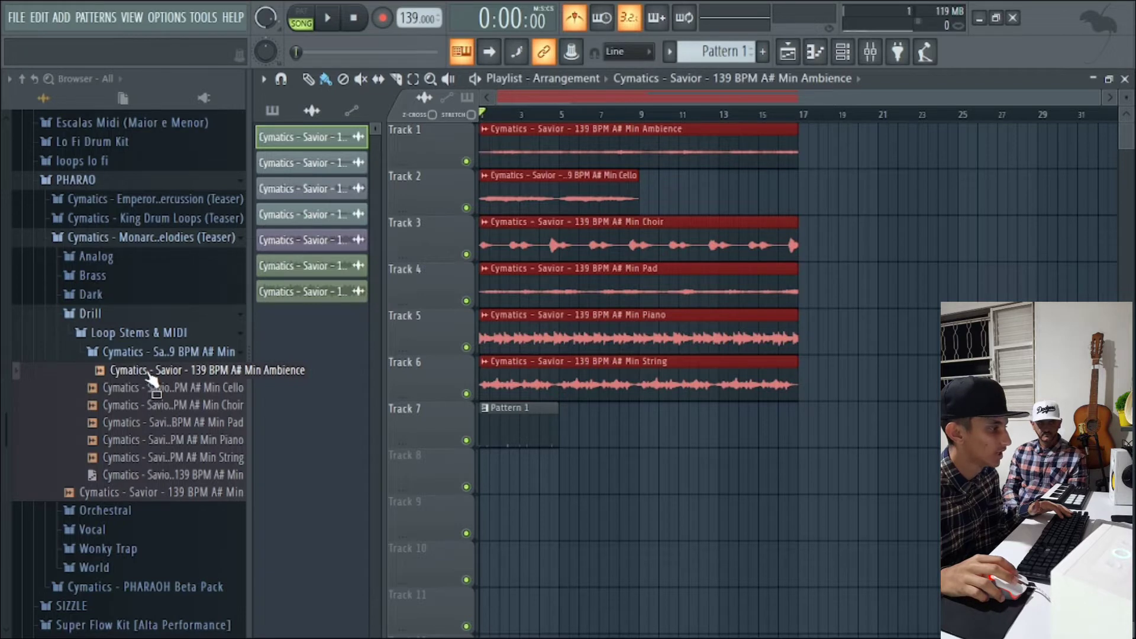
# Preview the Savior Cello and Choir stems, and collapse the Savior stems folder and Loop Stems & MIDI in the browser.
pyautogui.click(167, 391)
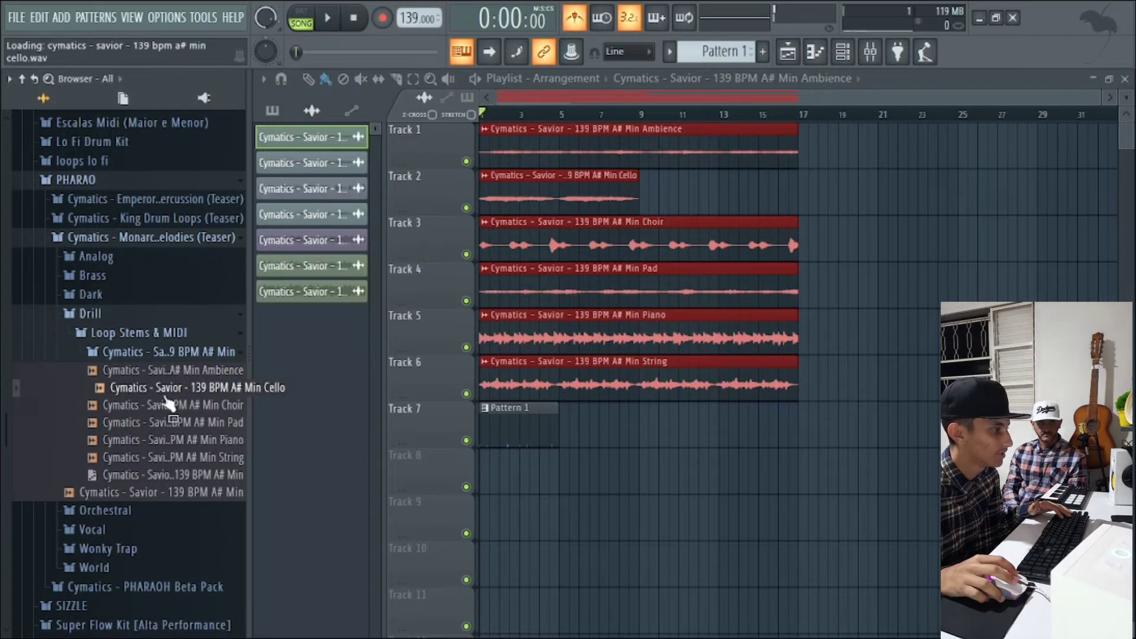
pyautogui.click(196, 407)
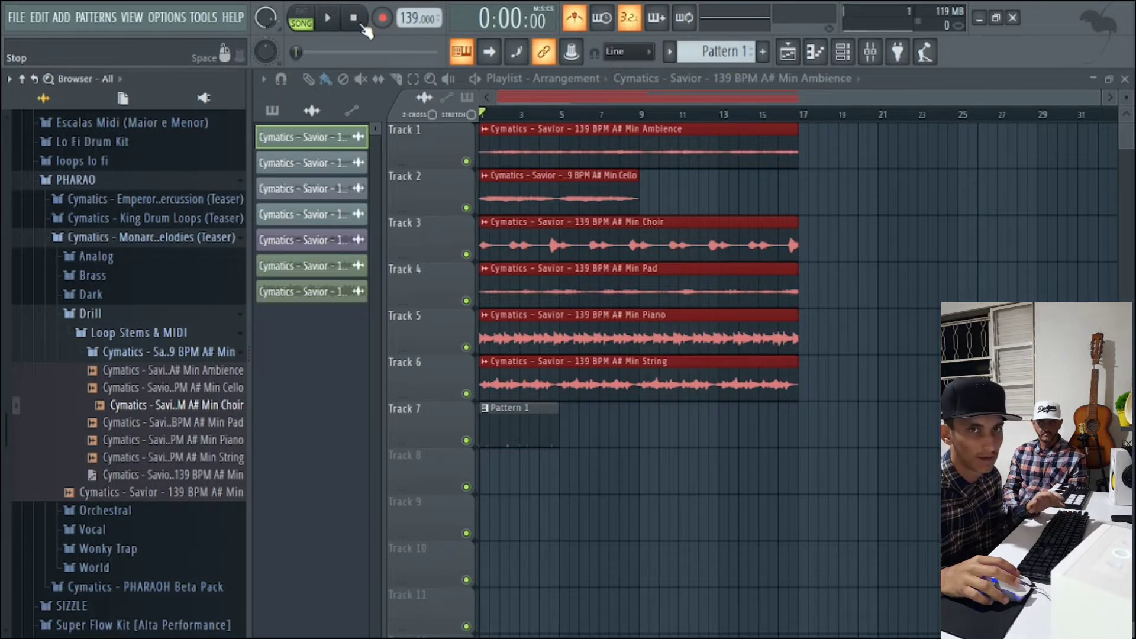
pyautogui.click(182, 354)
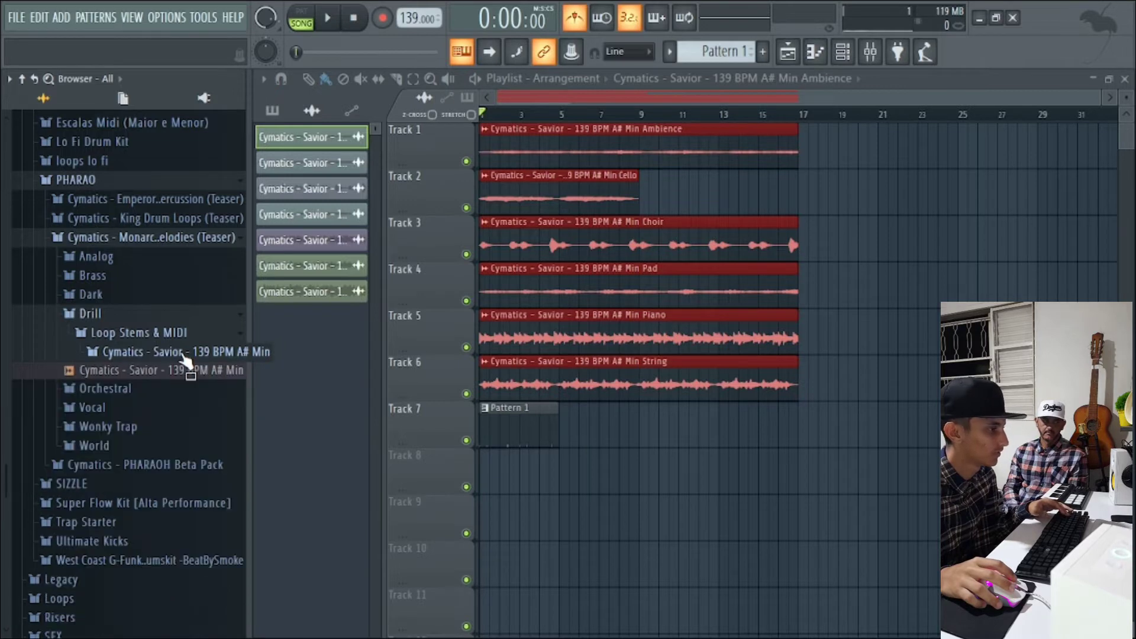
pyautogui.click(185, 354)
pyautogui.click(197, 354)
pyautogui.click(196, 332)
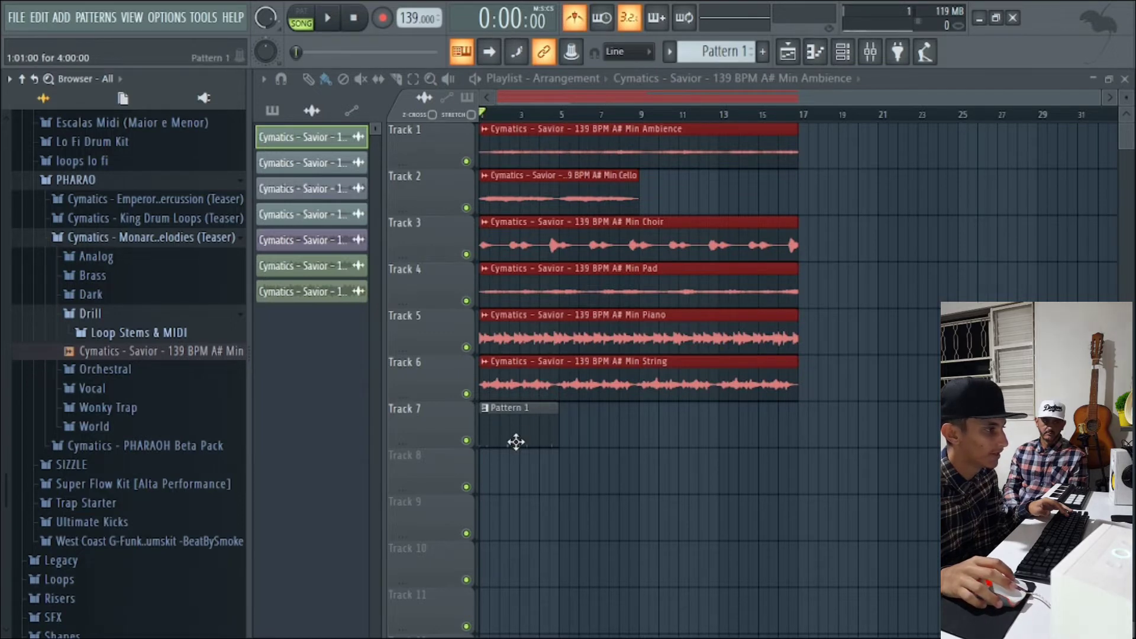
# Mute Track 7 and play the start of the arrangement to hear the melody stems alone, examining the clips on the timeline.
pyautogui.click(467, 440)
pyautogui.press('space')
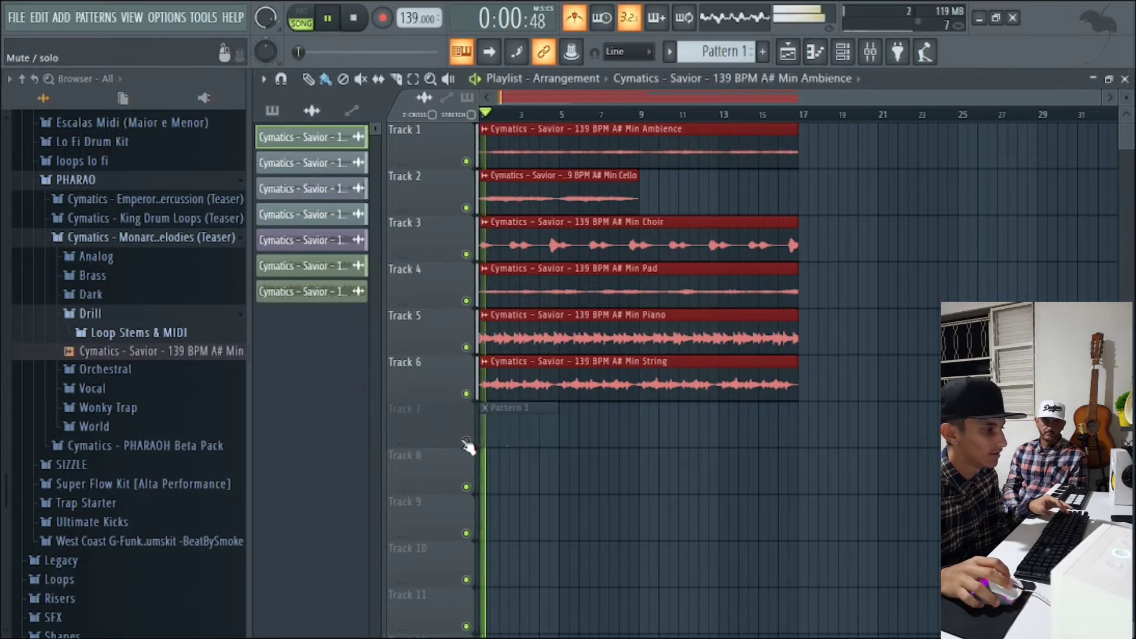
pyautogui.click(476, 79)
pyautogui.scroll(2, 604, 175)
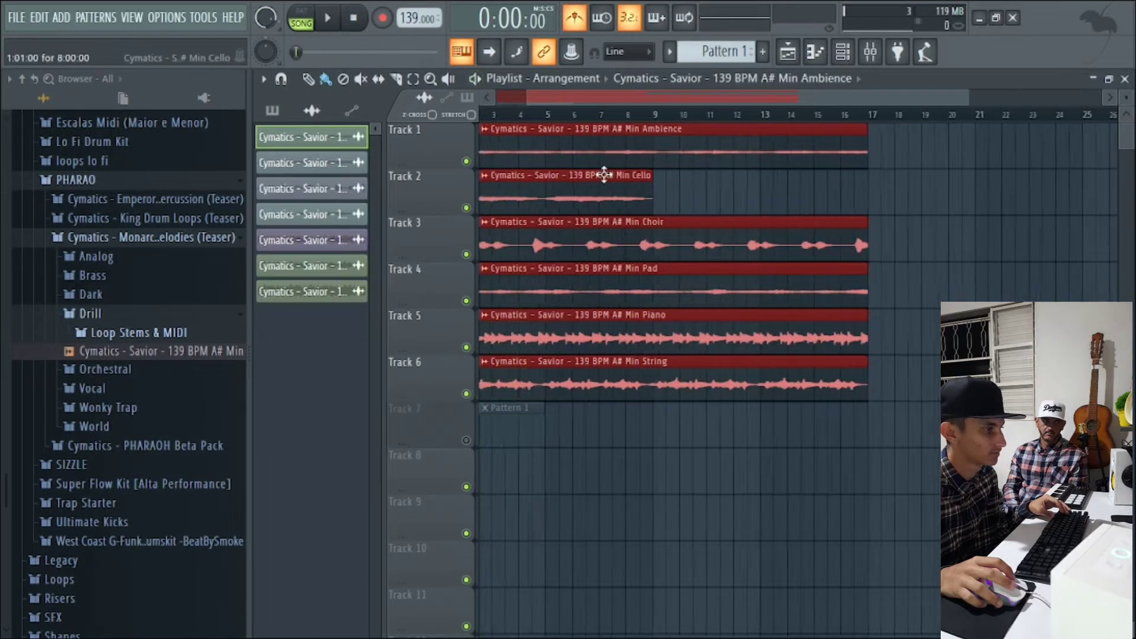
pyautogui.scroll(3, 595, 172)
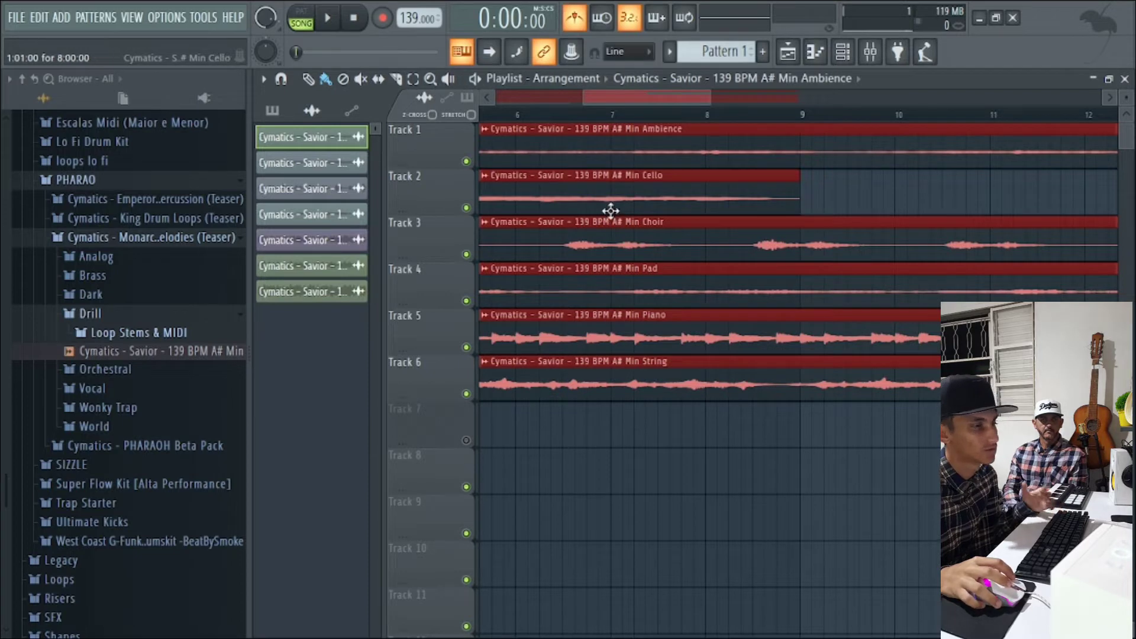
pyautogui.scroll(-4, 726, 215)
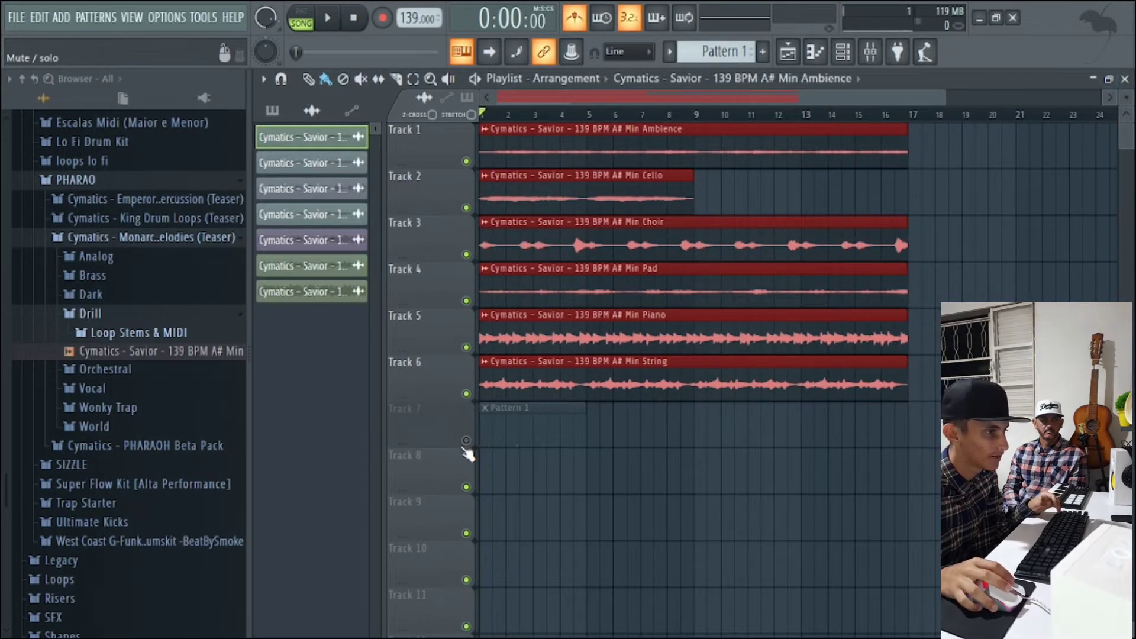
# Unmute Track 7 and play back the first bars of the stems together with Pattern 1.
pyautogui.click(468, 442)
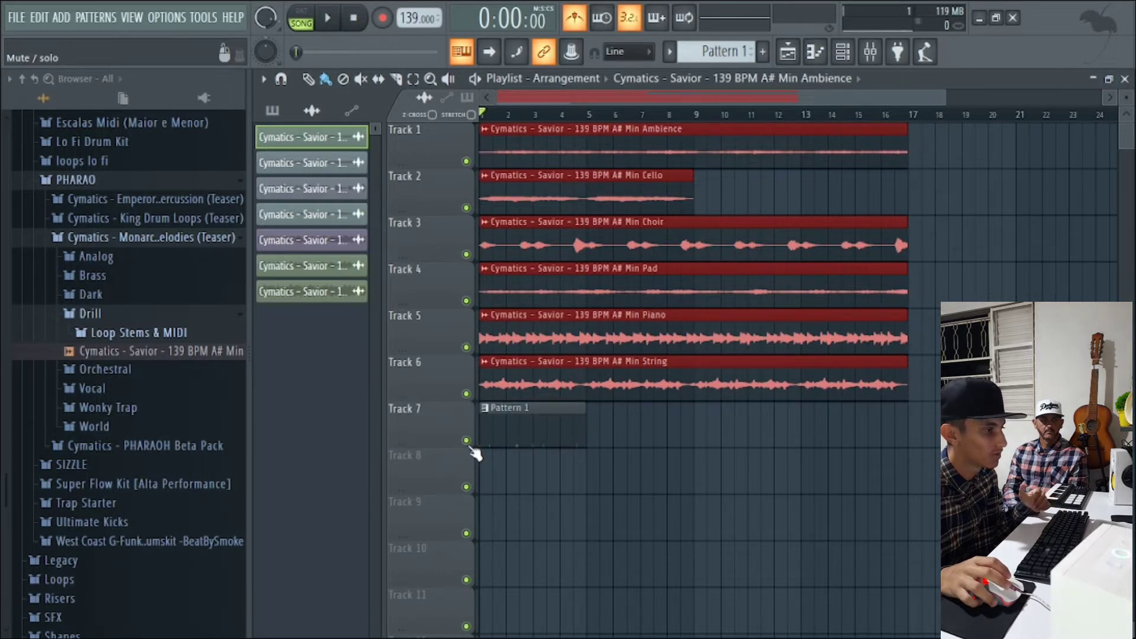
pyautogui.press('space')
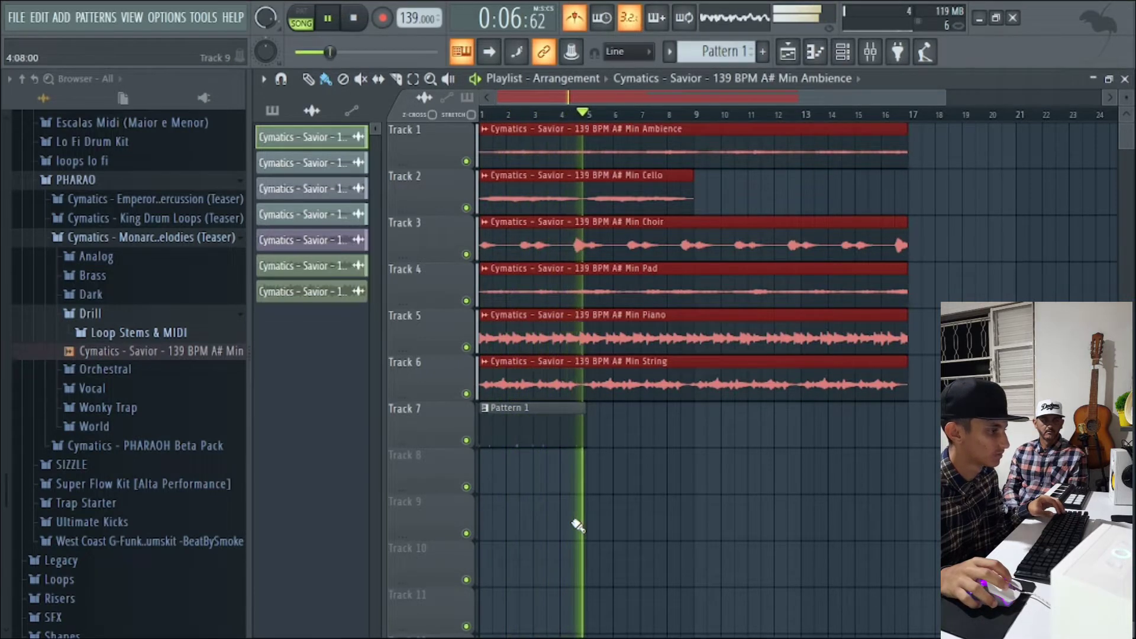
pyautogui.press('space')
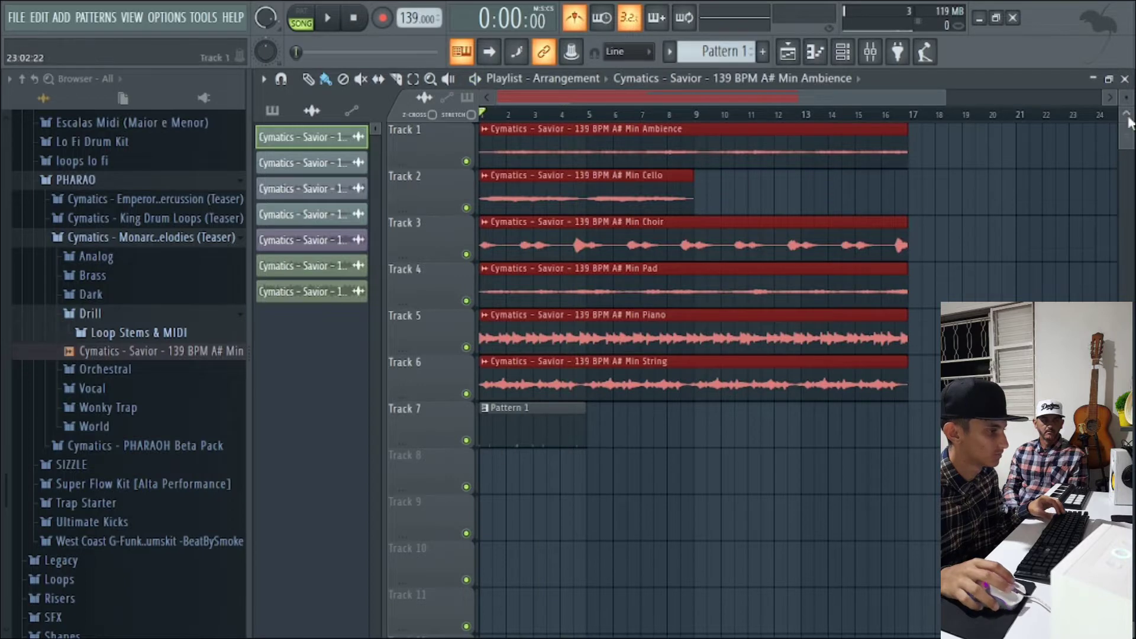
# Bring up the channel rack and expand the 808s folder of the Cymatics PHARAOH Beta Pack in the browser.
pyautogui.press('F5')
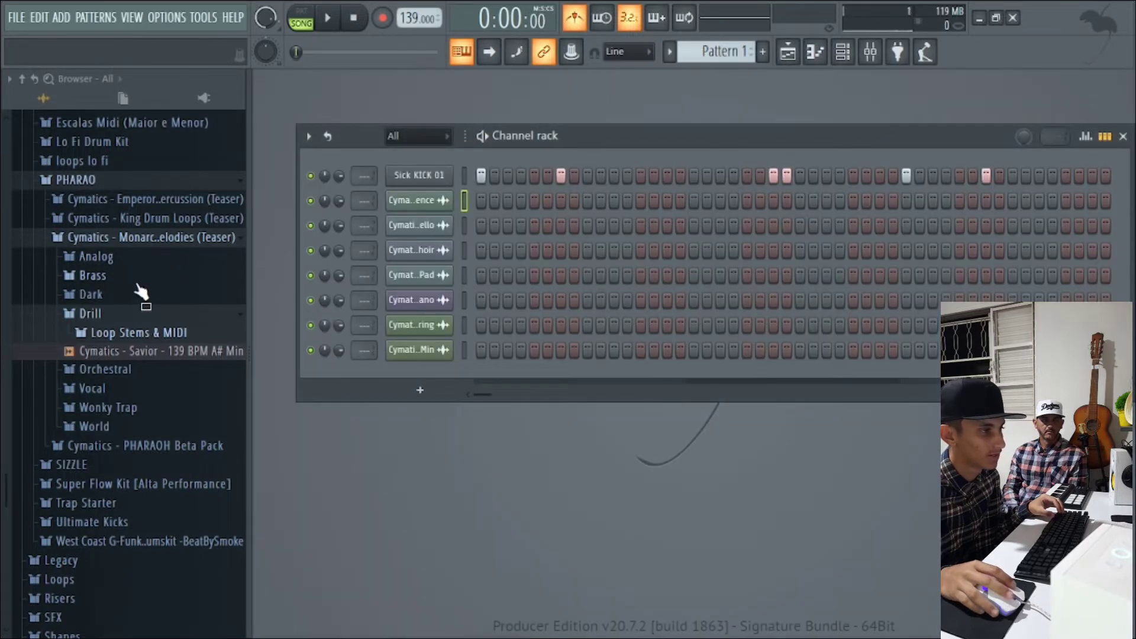
pyautogui.click(125, 238)
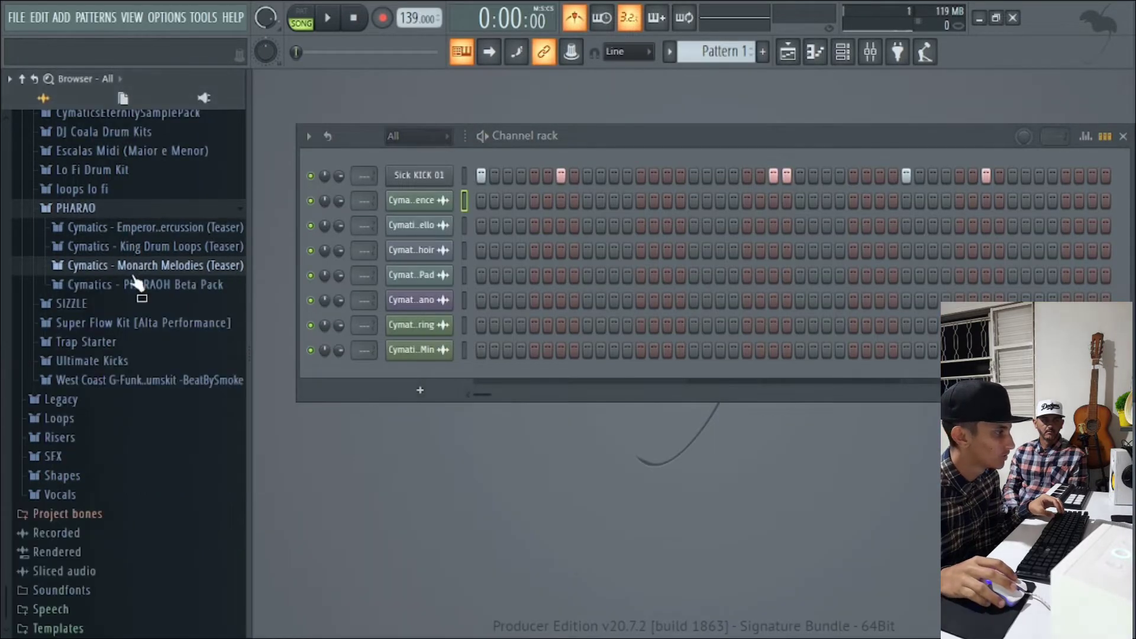
pyautogui.click(161, 284)
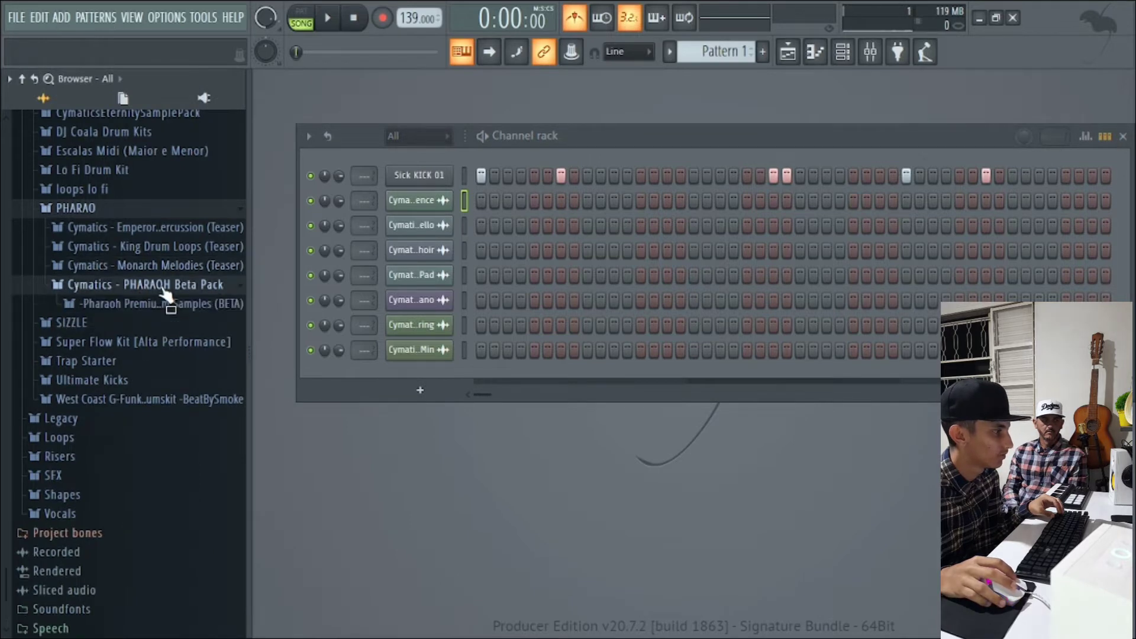
pyautogui.click(137, 306)
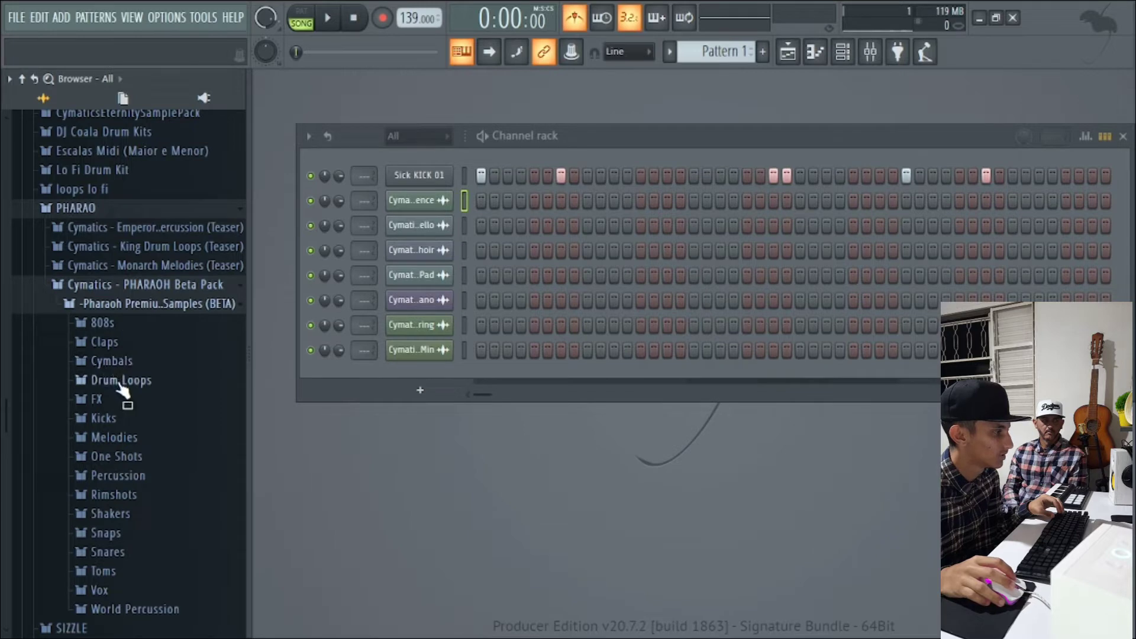
pyautogui.click(139, 324)
# Preview the Attitude, Long Sizzle and Monster 808 samples and add Cymatics - Long Sizzle 808 - C as a channel above Sick KICK 01.
pyautogui.click(141, 344)
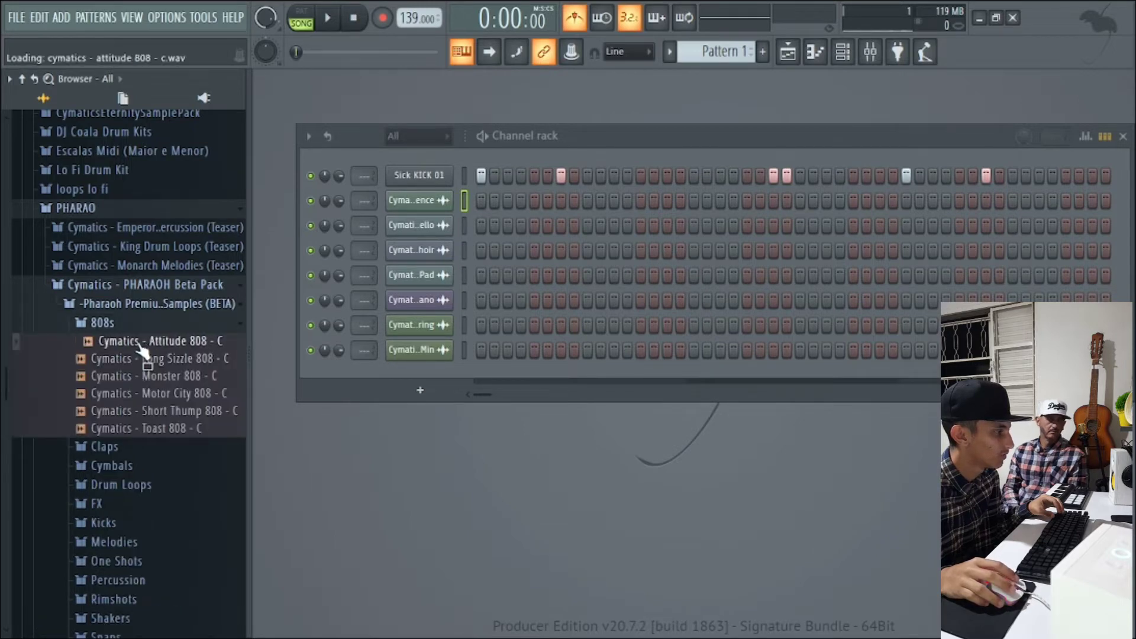
pyautogui.click(142, 359)
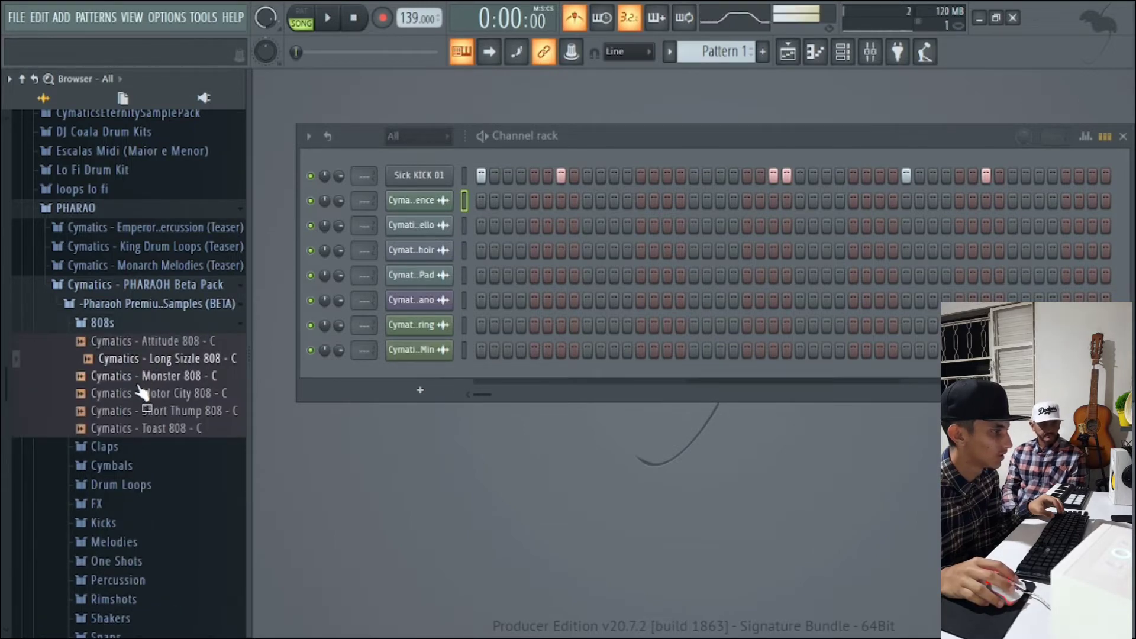
pyautogui.click(145, 376)
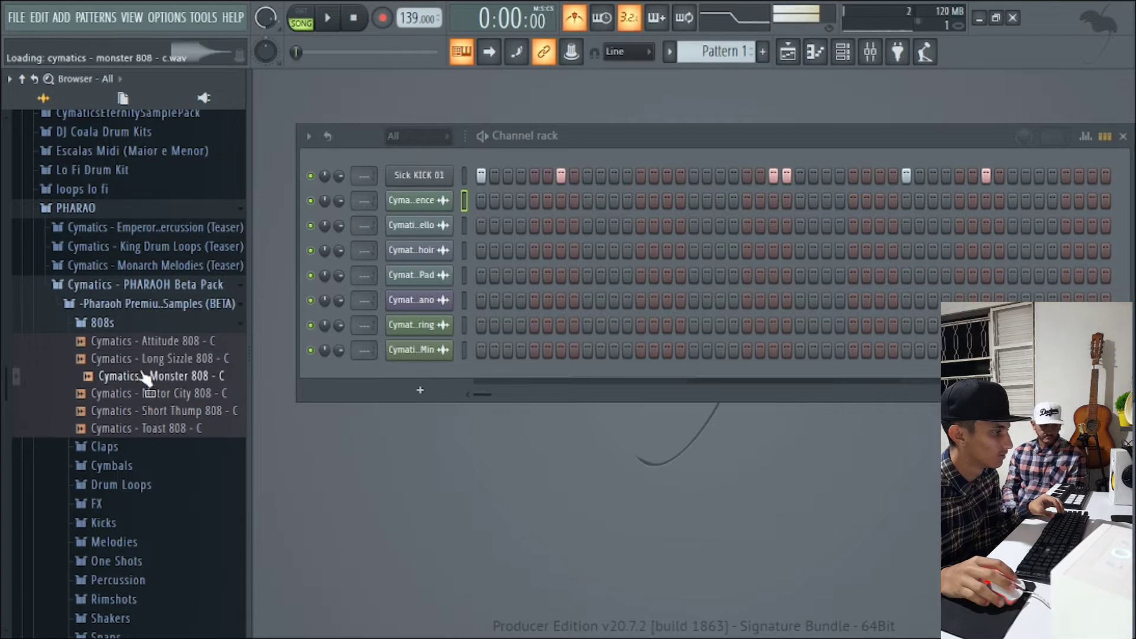
pyautogui.click(149, 361)
pyautogui.moveTo(149, 362); pyautogui.dragTo(421, 158)
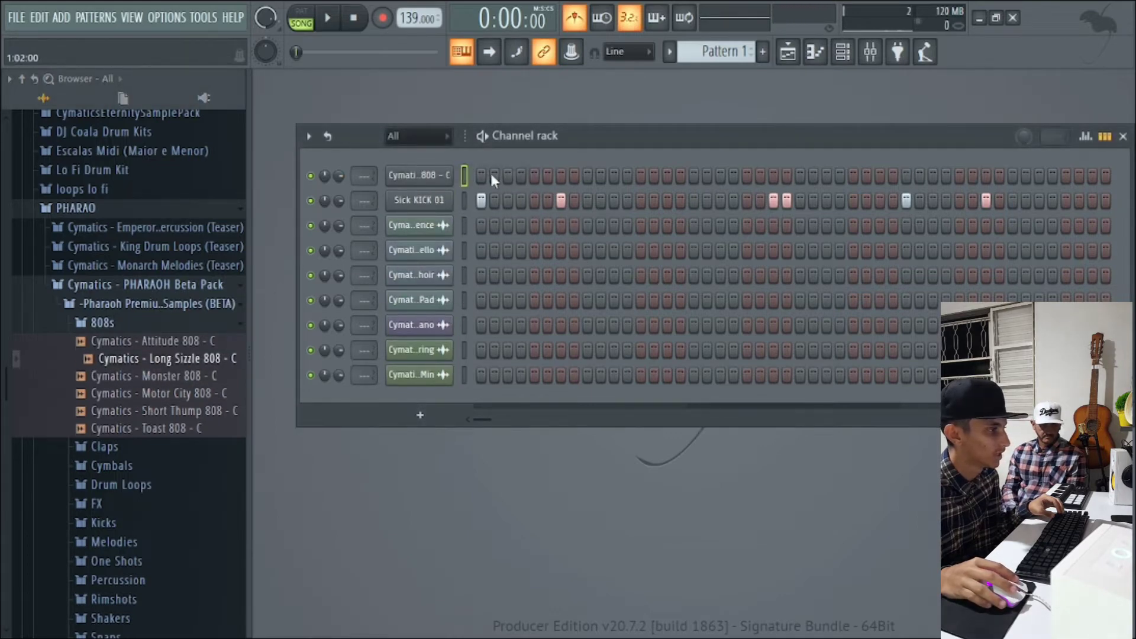
# Enable the Long Sizzle 808's volume envelope, raising the hold and setting the release time to 0%.
pyautogui.click(414, 176)
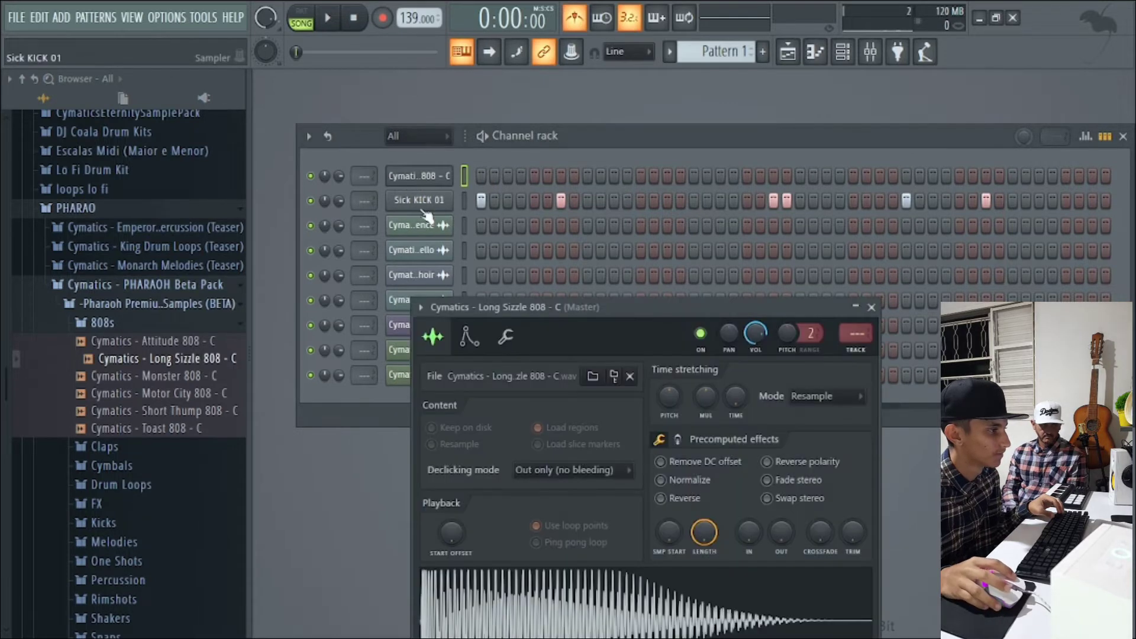
pyautogui.click(469, 337)
pyautogui.moveTo(491, 313); pyautogui.dragTo(552, 310)
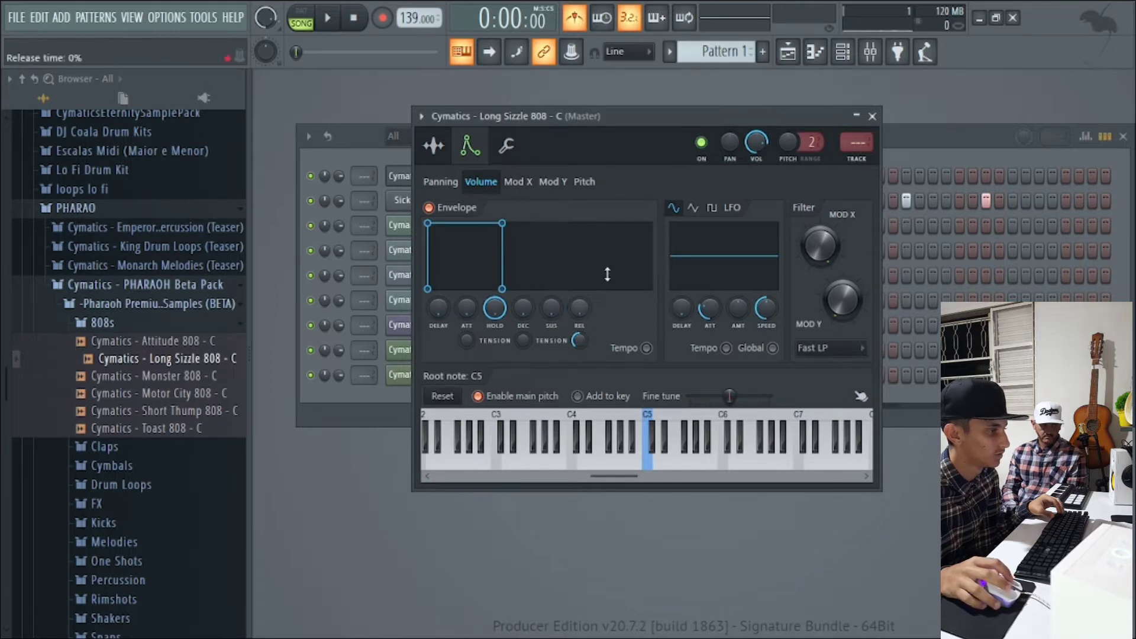
pyautogui.click(856, 116)
# Add a one-bar C5 note at bar 1 in the Long Sizzle 808's piano roll and close the editor.
pyautogui.click(815, 52)
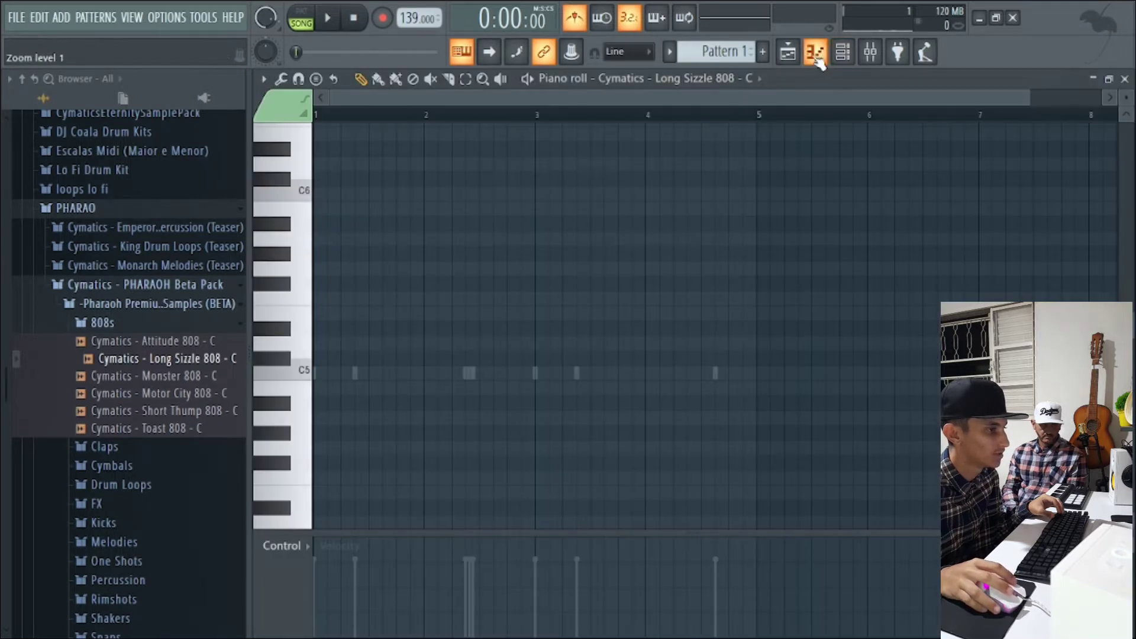
pyautogui.scroll(2, 331, 391)
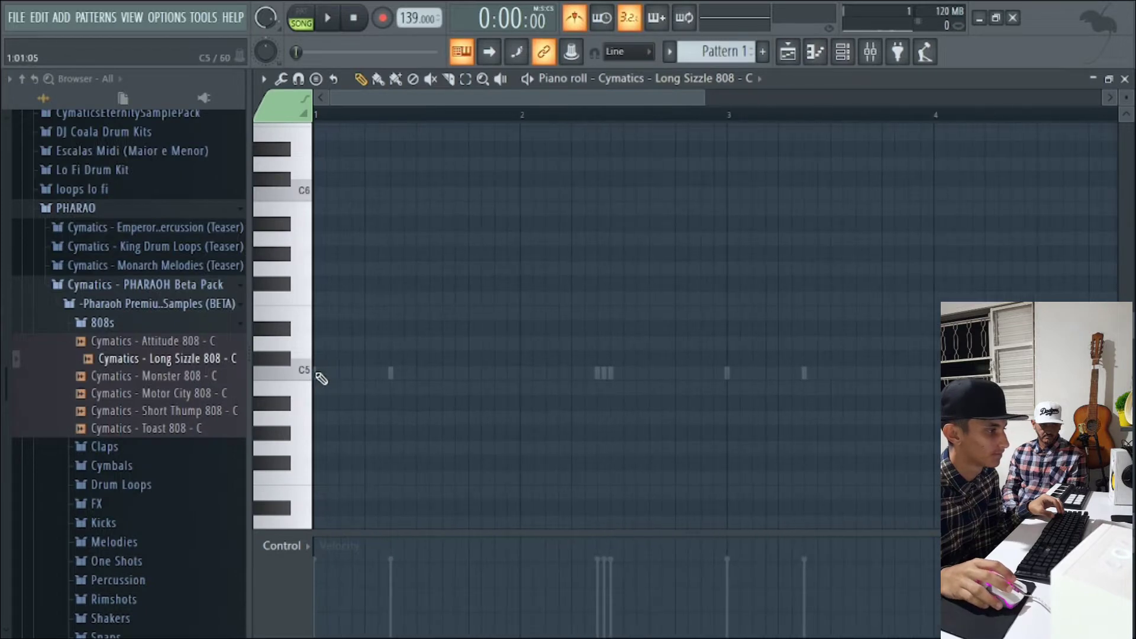
pyautogui.click(323, 380)
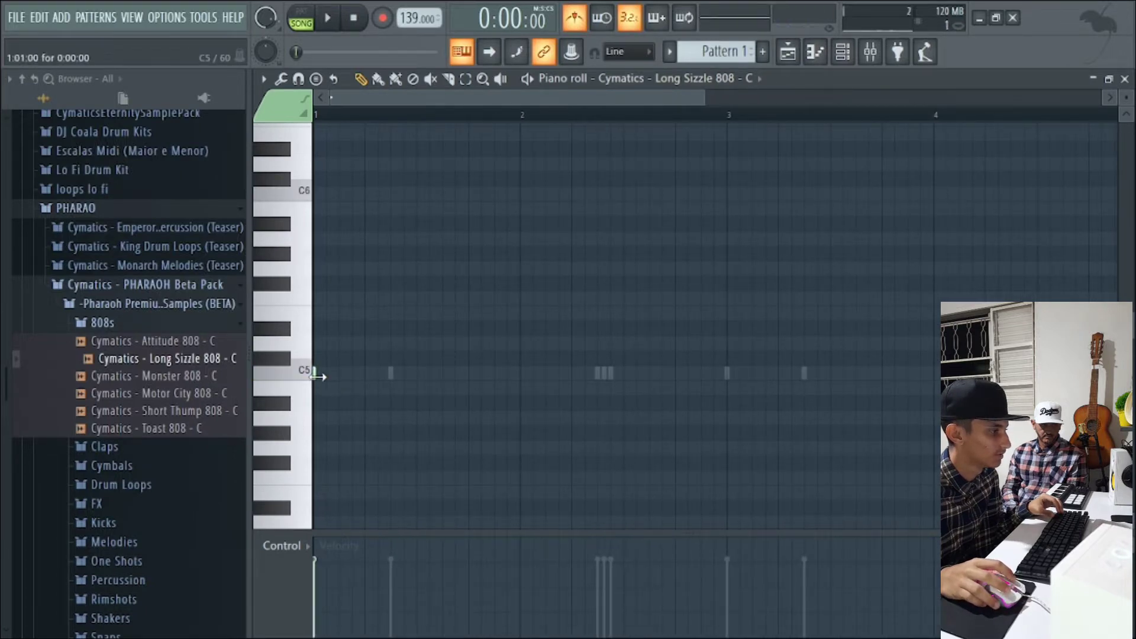
pyautogui.moveTo(333, 379); pyautogui.dragTo(525, 382)
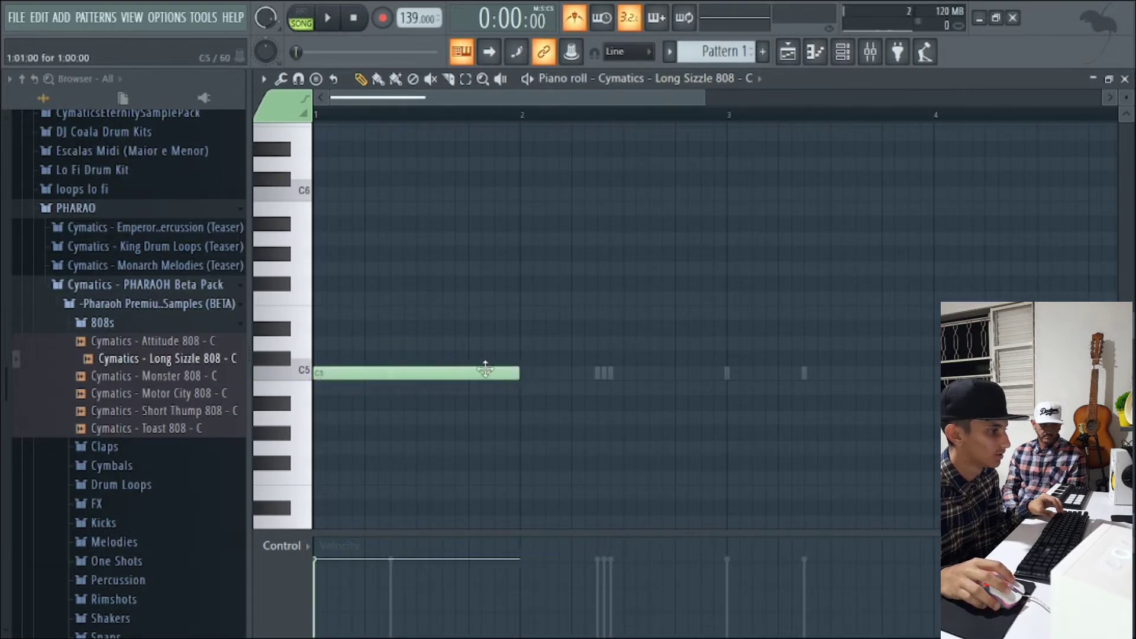
pyautogui.click(1125, 79)
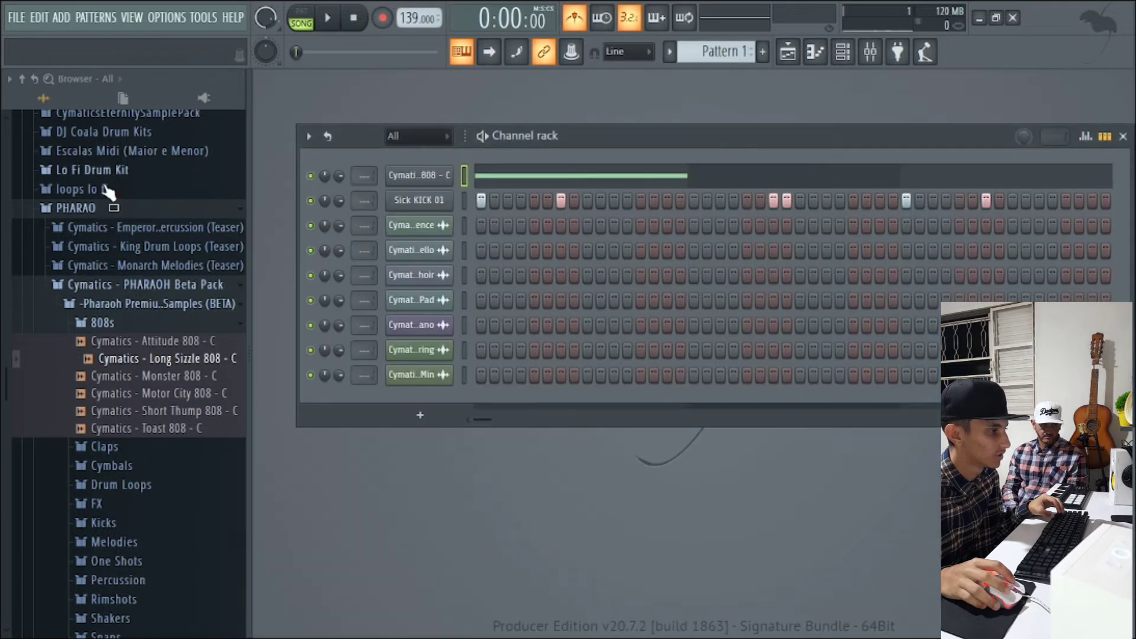
# Limit the Long Sizzle 808's polyphony to a maximum of 1, enable Porta and Mono, and adjust the slide time.
pyautogui.moveTo(156, 372); pyautogui.dragTo(432, 255)
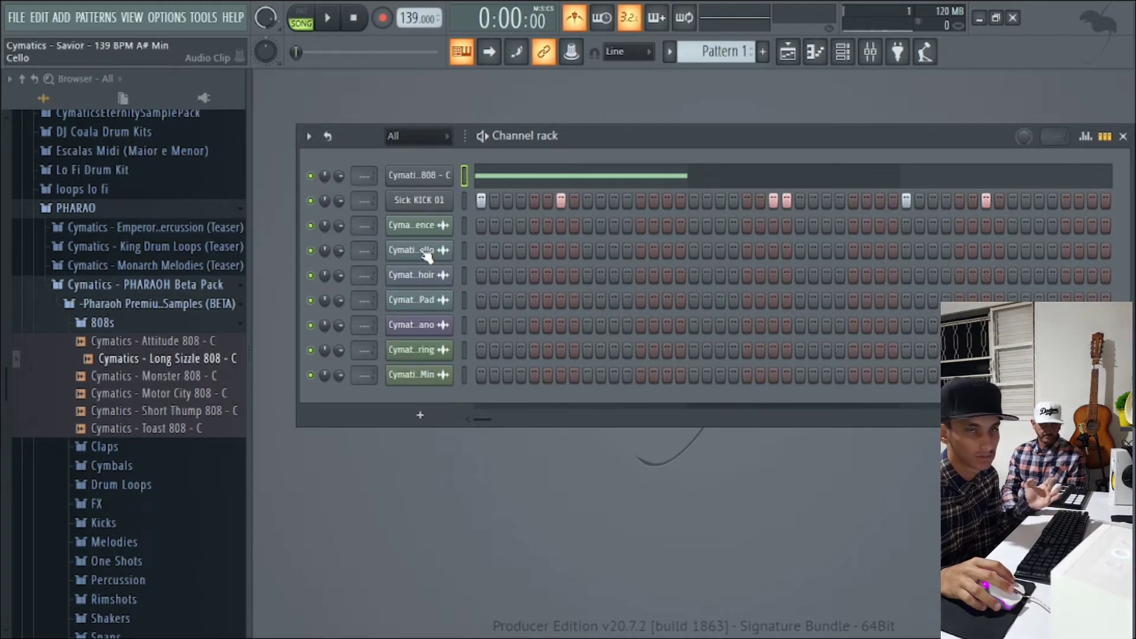
pyautogui.click(427, 176)
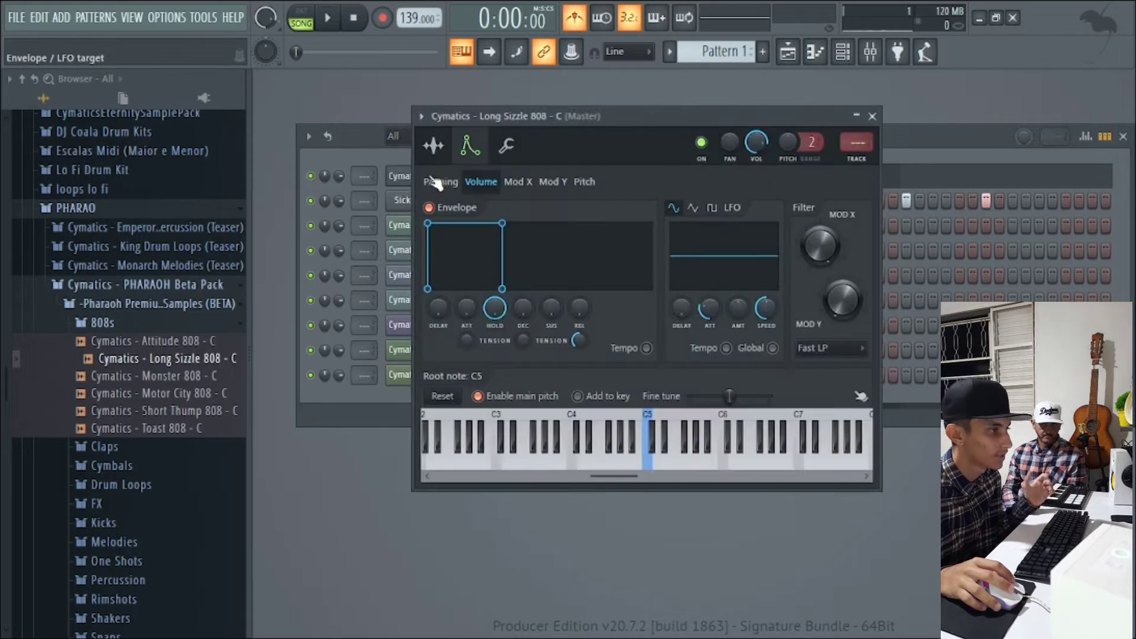
pyautogui.click(510, 146)
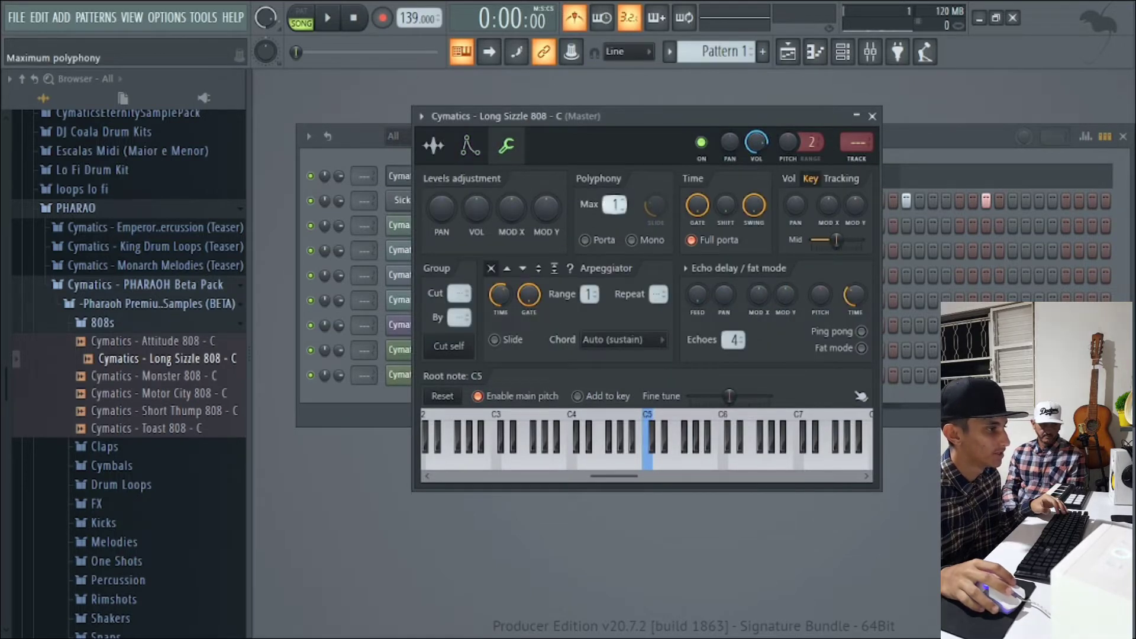
pyautogui.rightClick(654, 209)
pyautogui.click(666, 217)
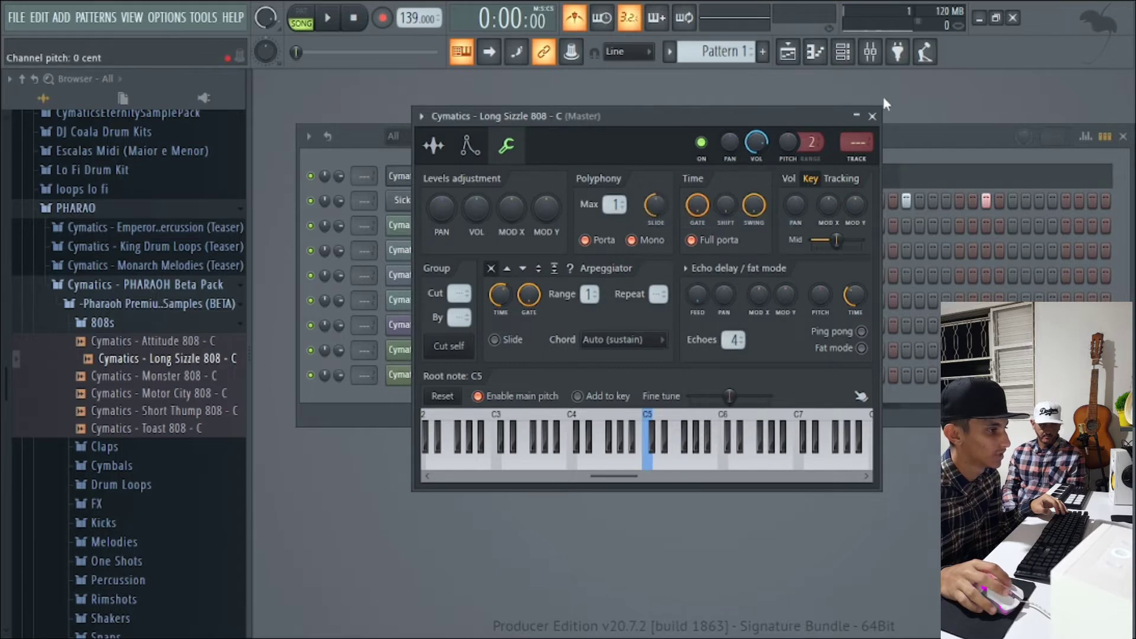
pyautogui.click(873, 116)
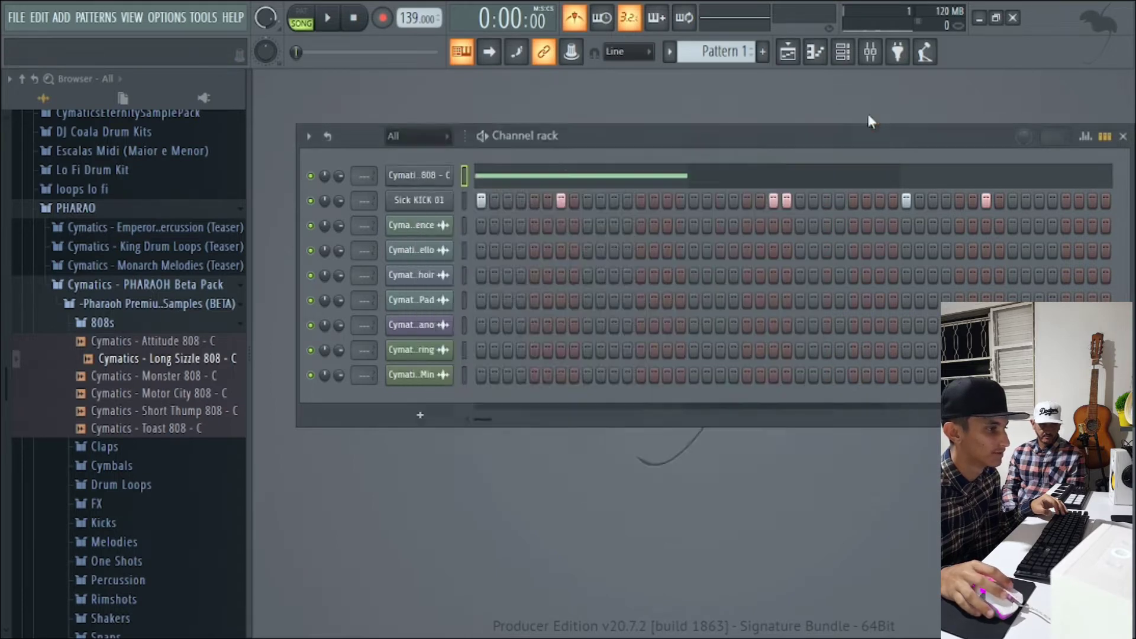
# Lower the Long Sizzle 808's bar 1 note to A#4 in its piano roll and play it back.
pyautogui.click(827, 60)
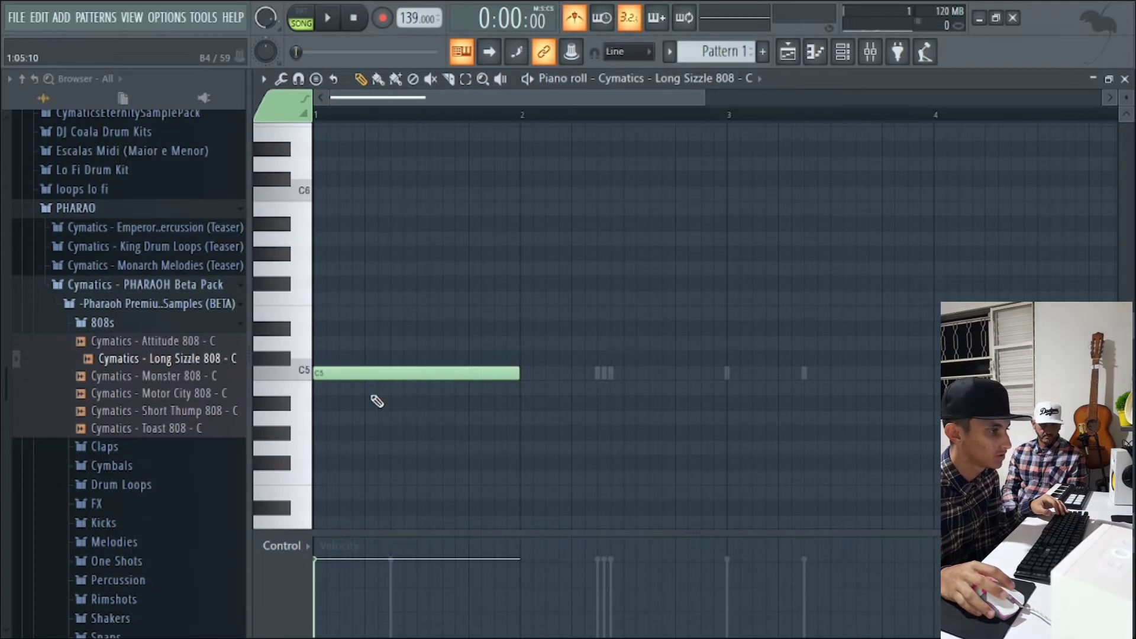
pyautogui.moveTo(368, 373); pyautogui.dragTo(368, 405)
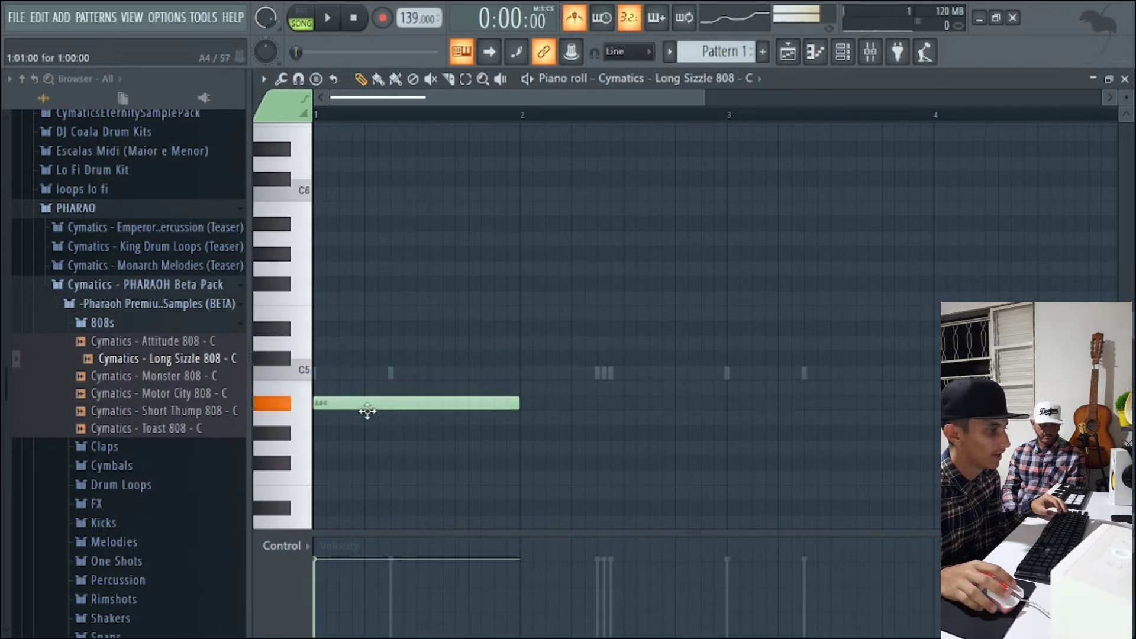
pyautogui.press('space')
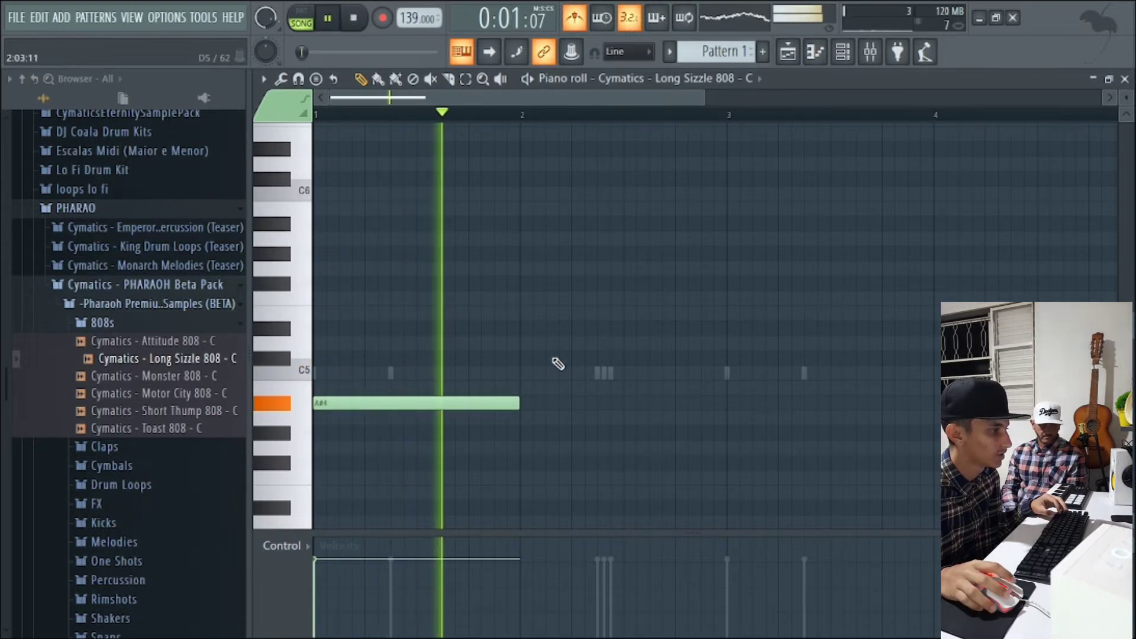
pyautogui.press('space')
pyautogui.press('space')
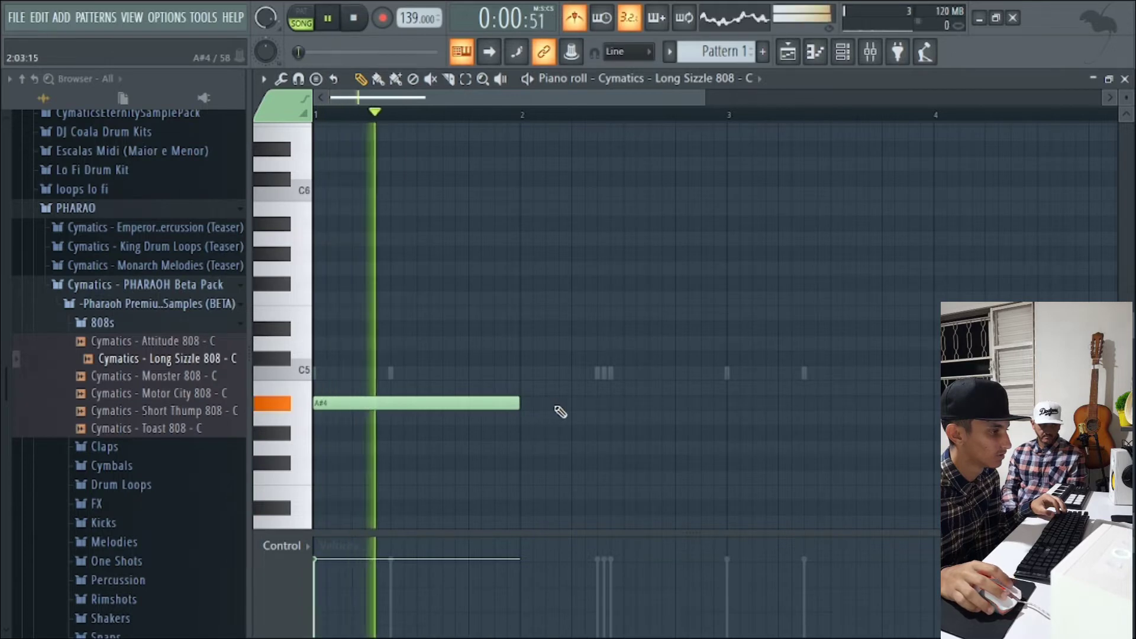
pyautogui.press('space')
# Extend the first A#4 note to the kick at 2:07 and add a second A#4 from there to bar 3.
pyautogui.moveTo(524, 405); pyautogui.dragTo(602, 411)
pyautogui.press('space')
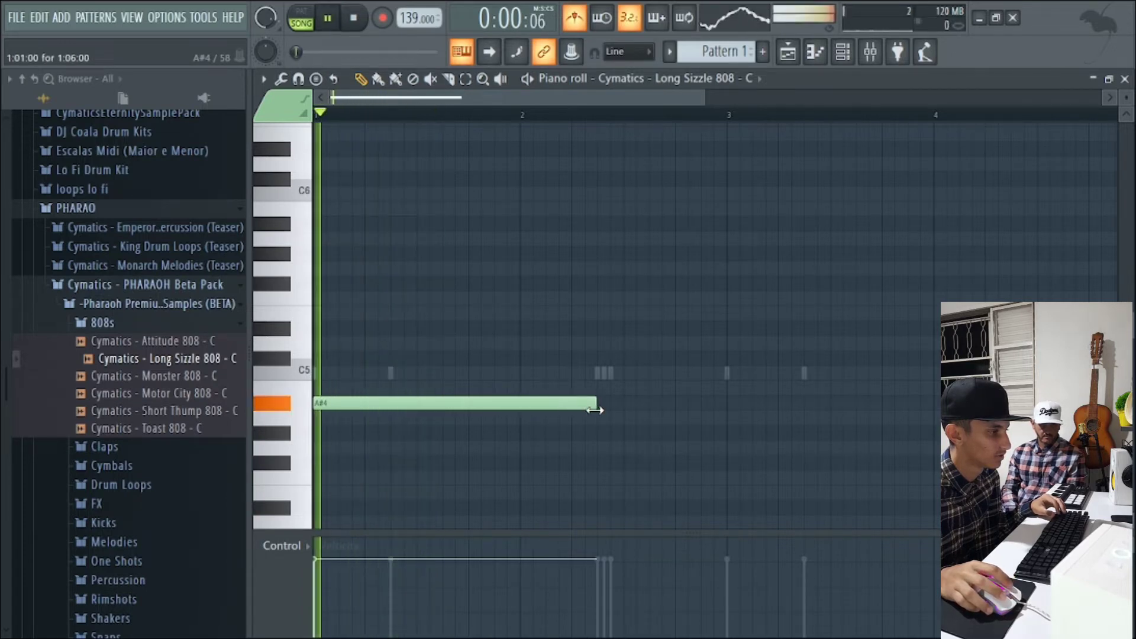
pyautogui.click(606, 408)
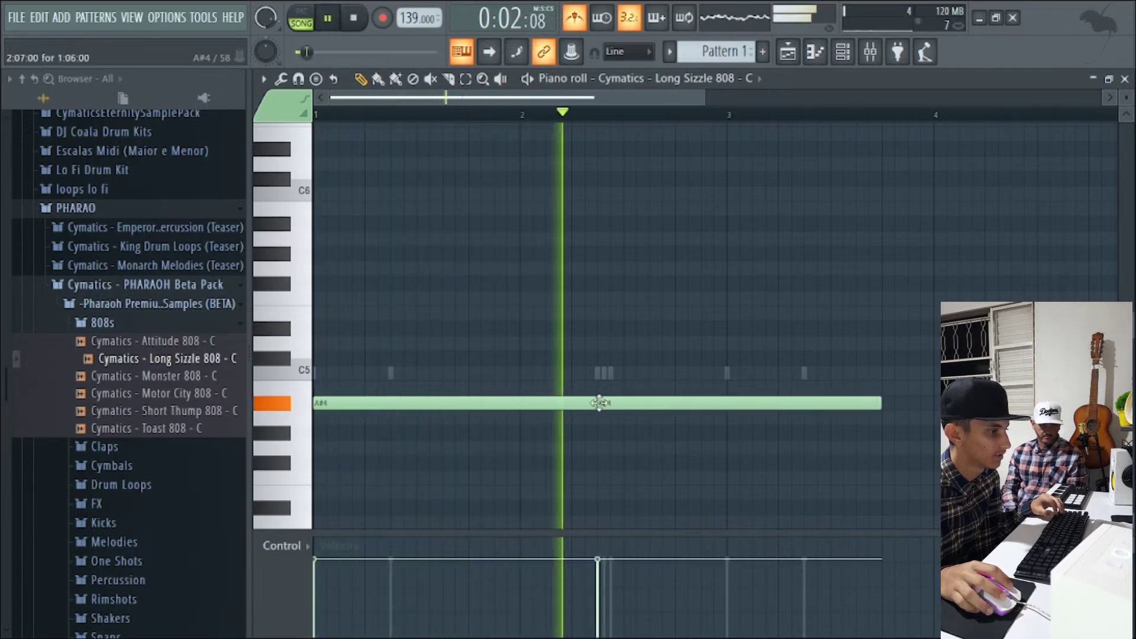
pyautogui.press('space')
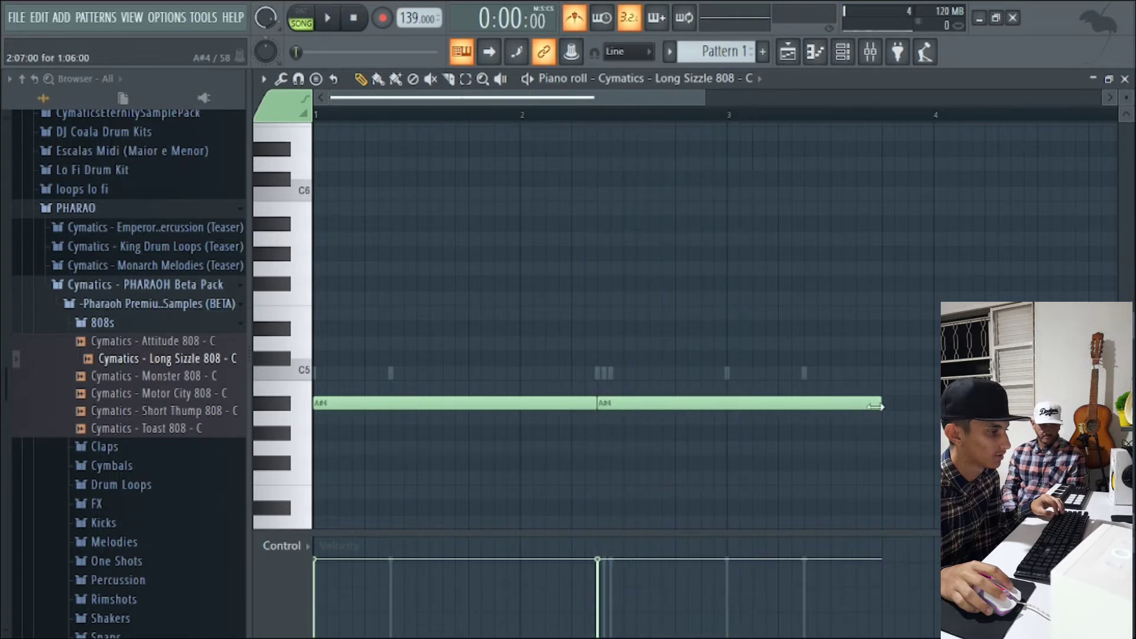
pyautogui.moveTo(880, 407); pyautogui.dragTo(720, 413)
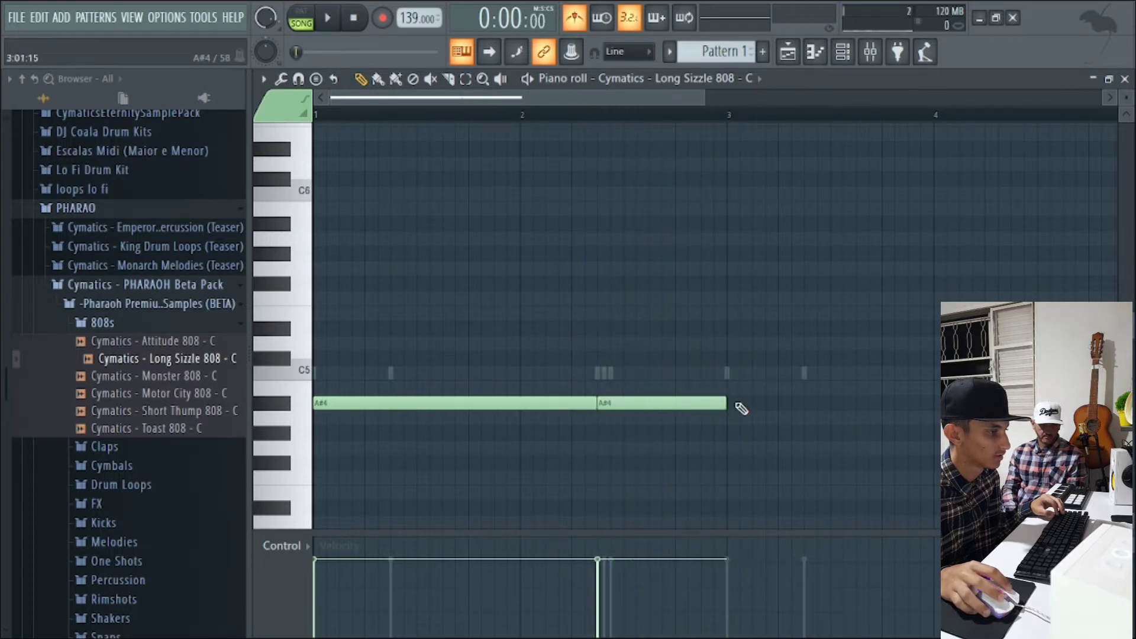
# Add A#4 notes on both bar 3 kicks, each lasting until the following kick.
pyautogui.click(740, 405)
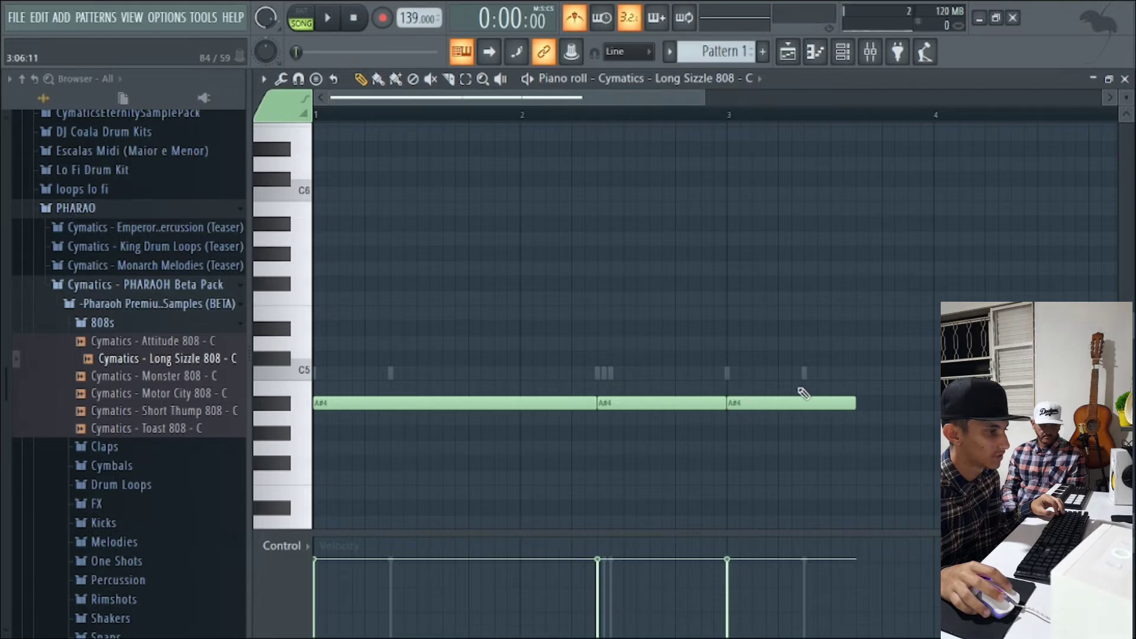
pyautogui.moveTo(849, 405); pyautogui.dragTo(805, 405)
pyautogui.scroll(5, 810, 396)
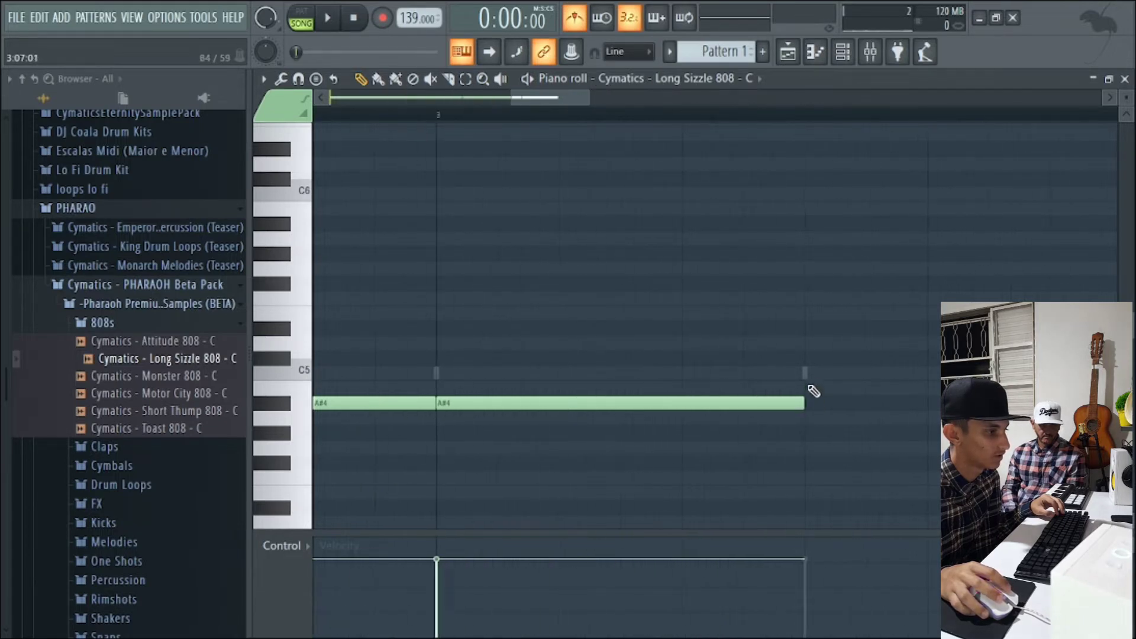
pyautogui.scroll(-5, 594, 454)
pyautogui.click(631, 405)
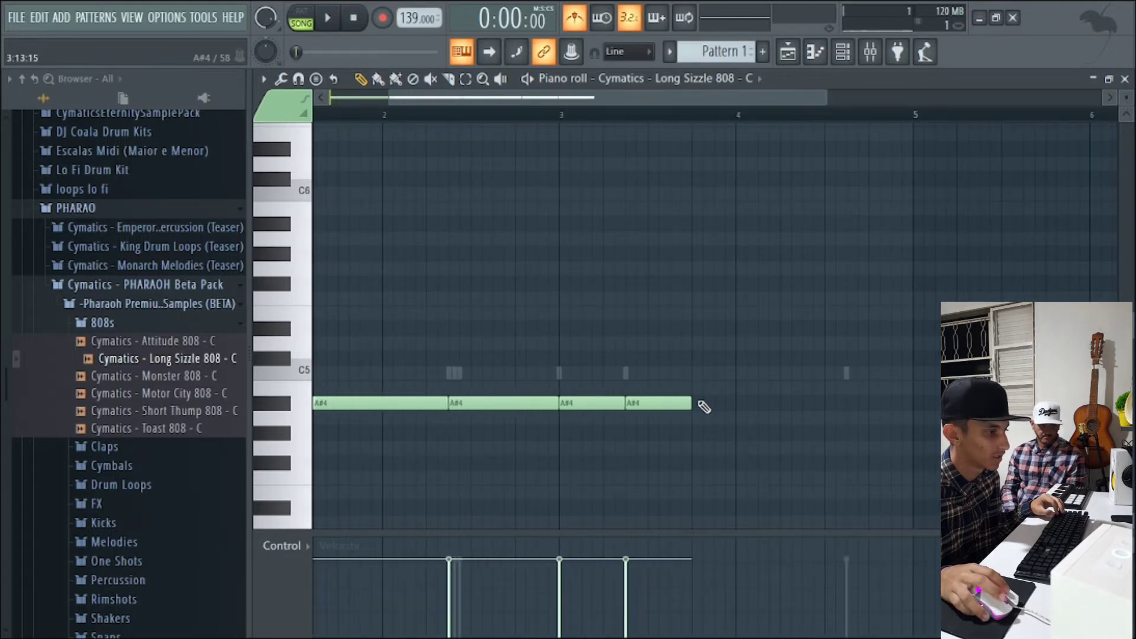
pyautogui.moveTo(692, 406); pyautogui.dragTo(846, 417)
# Add an A#4 note on the bar 4 kick and trim it to end at bar 5.
pyautogui.click(855, 405)
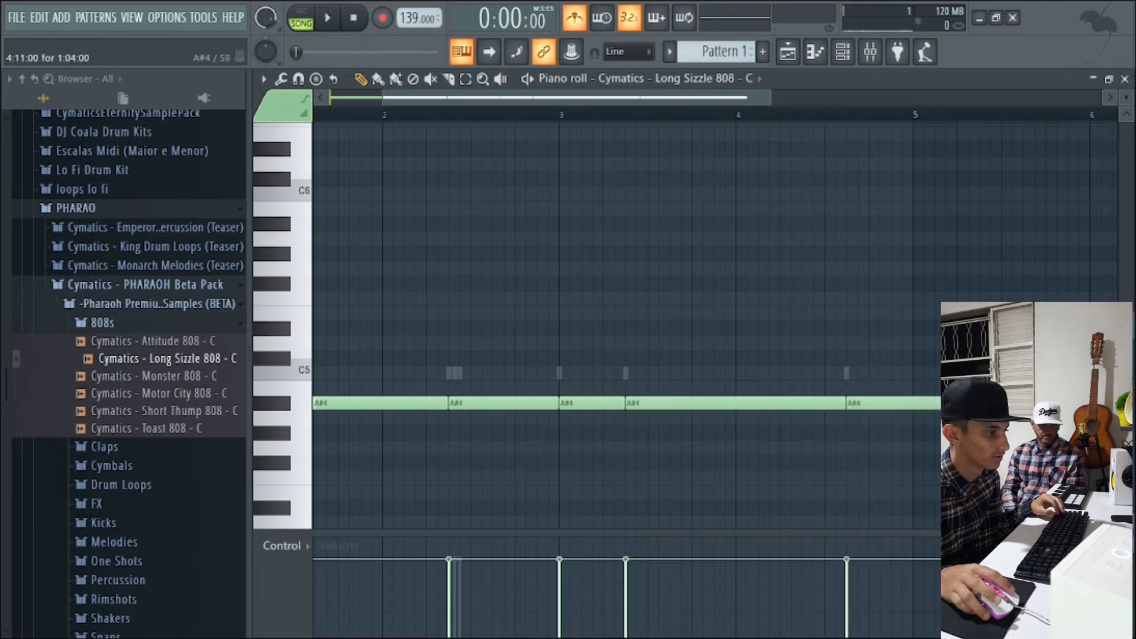
pyautogui.press('space')
pyautogui.moveTo(939, 405); pyautogui.dragTo(913, 408)
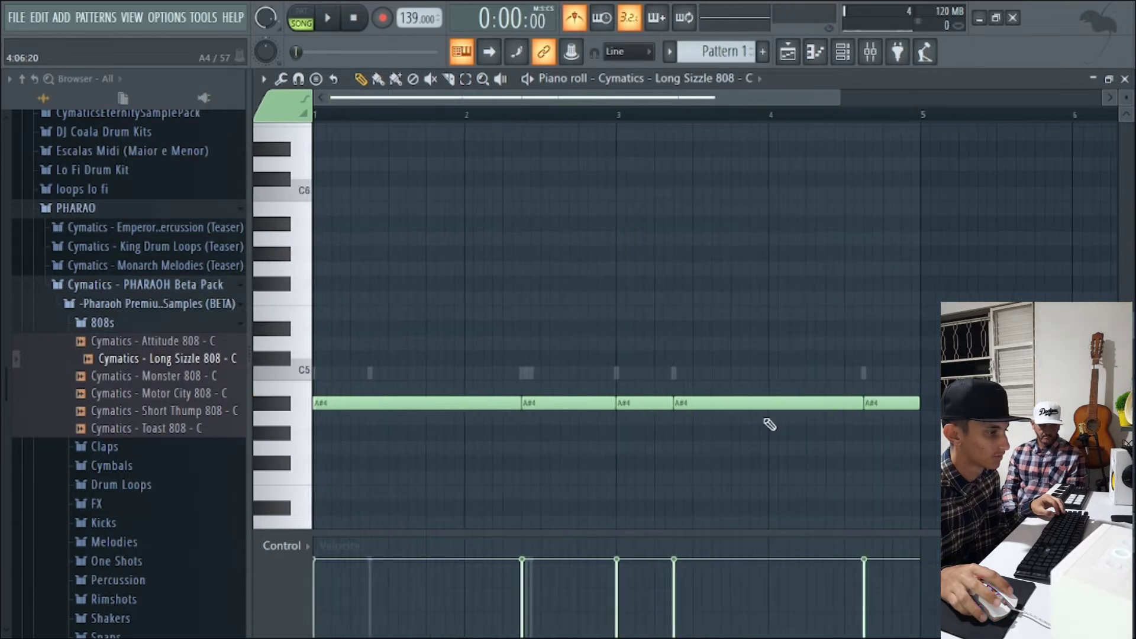
# Place a two-step A6 note at 2:11, high above the bassline.
pyautogui.press('pageup')
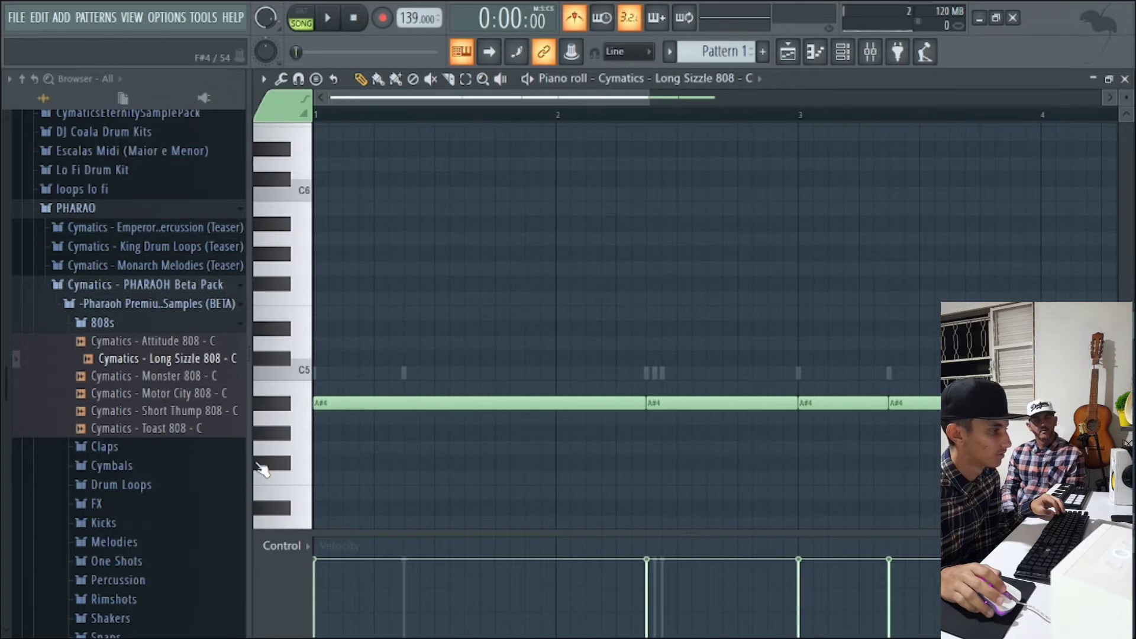
pyautogui.press('pagedown')
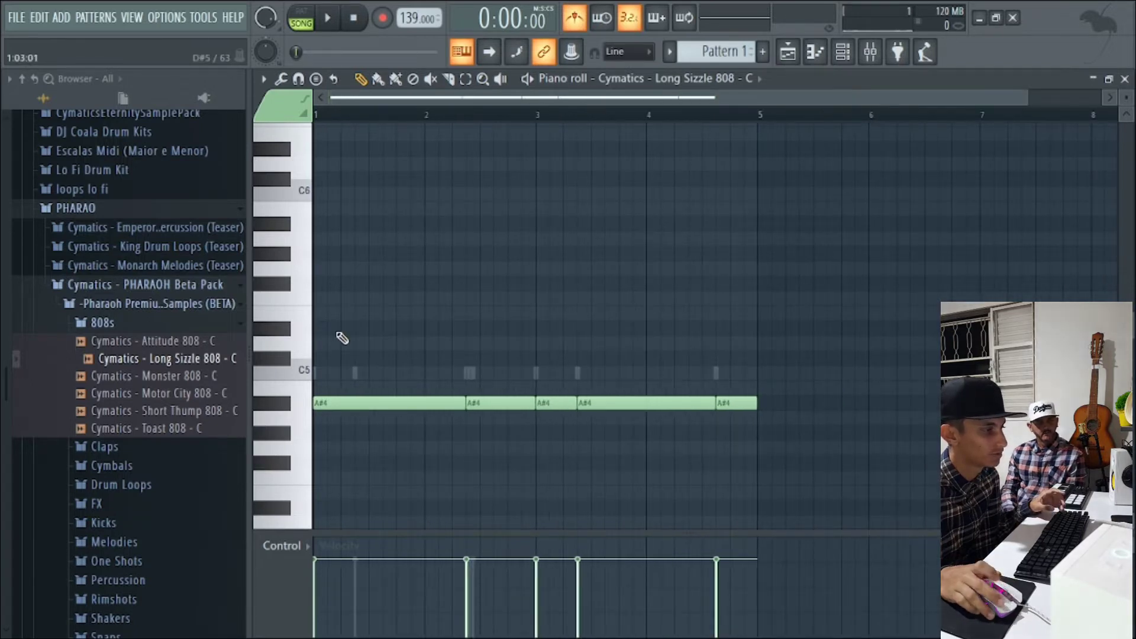
pyautogui.scroll(4, 349, 340)
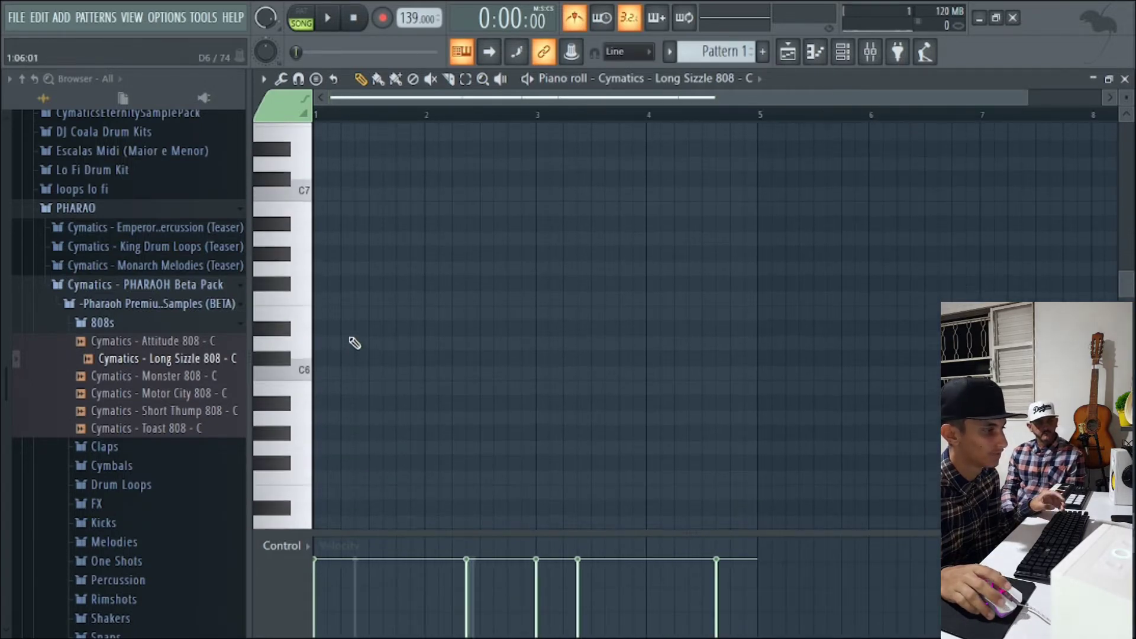
pyautogui.click(398, 194)
pyautogui.moveTo(421, 193); pyautogui.dragTo(514, 242)
pyautogui.scroll(-4, 550, 233)
pyautogui.scroll(1, 552, 234)
pyautogui.scroll(3, 552, 234)
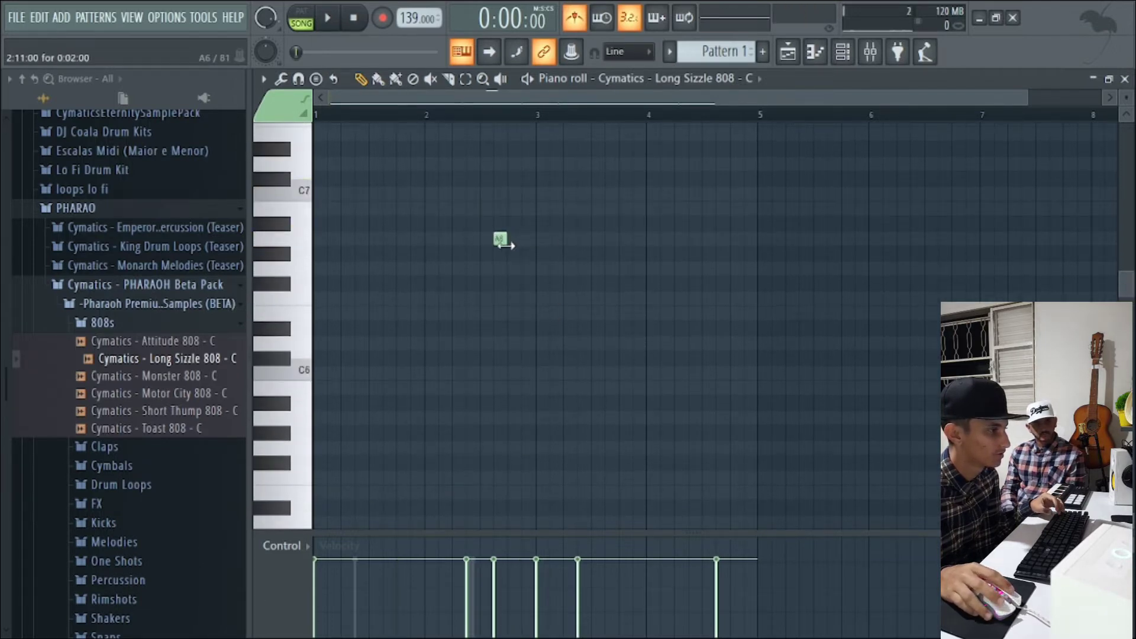
# Add two-step F6 and C7 notes after the A6, filling up to bar 3, and play the pattern.
pyautogui.click(525, 179)
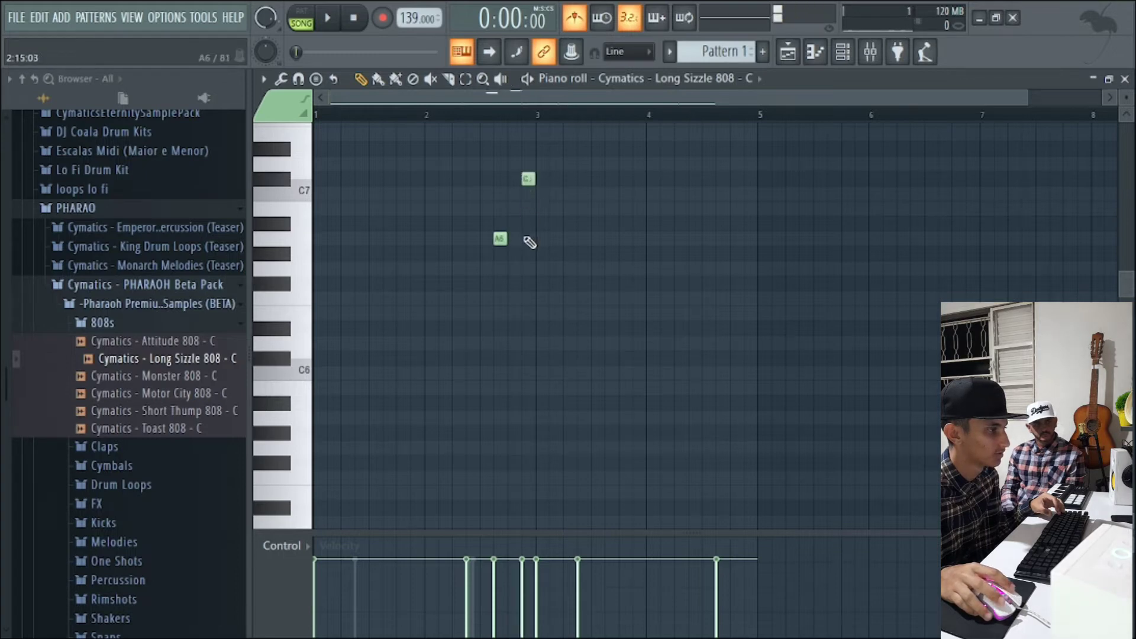
pyautogui.click(515, 284)
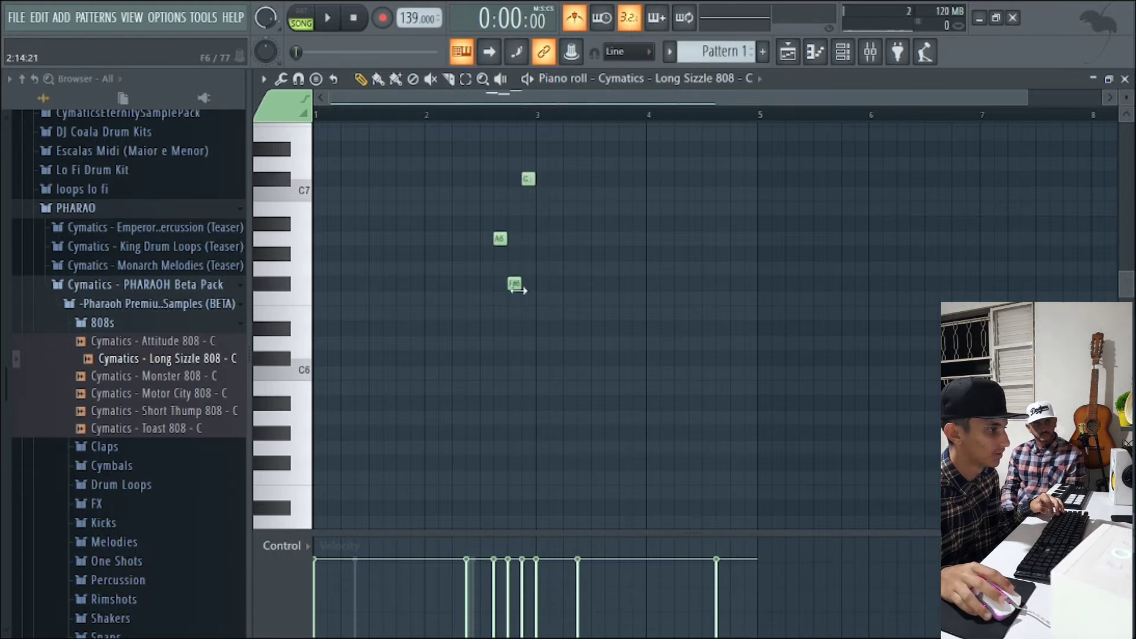
pyautogui.moveTo(510, 285); pyautogui.dragTo(512, 299)
pyautogui.scroll(2, 525, 220)
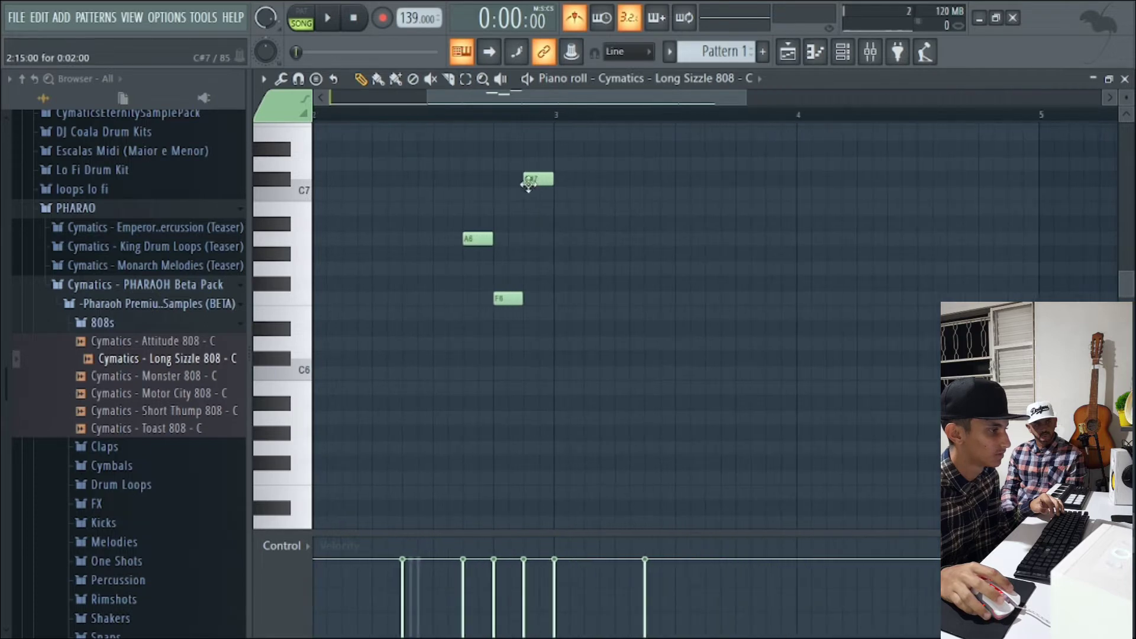
pyautogui.moveTo(536, 178); pyautogui.dragTo(537, 194)
pyautogui.press('space')
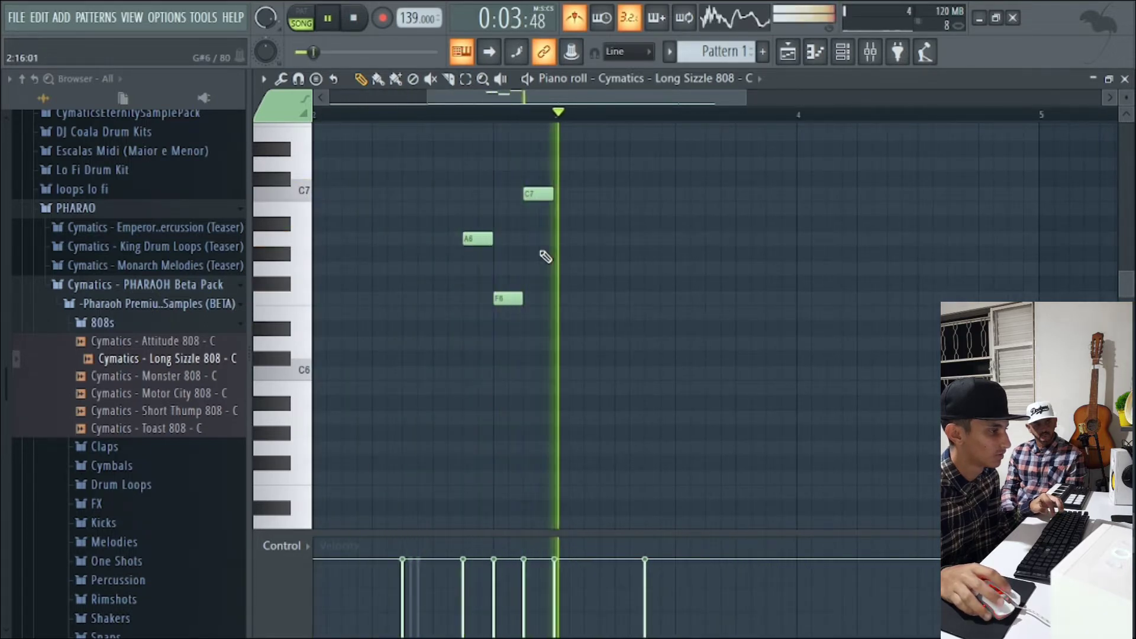
pyautogui.press('space')
# Shorten the A#4 at 2:07 to end at 2:11, add another A#4 from there to bar 3, and play it back.
pyautogui.moveTo(630, 163); pyautogui.dragTo(611, 296)
pyautogui.scroll(-6, 632, 284)
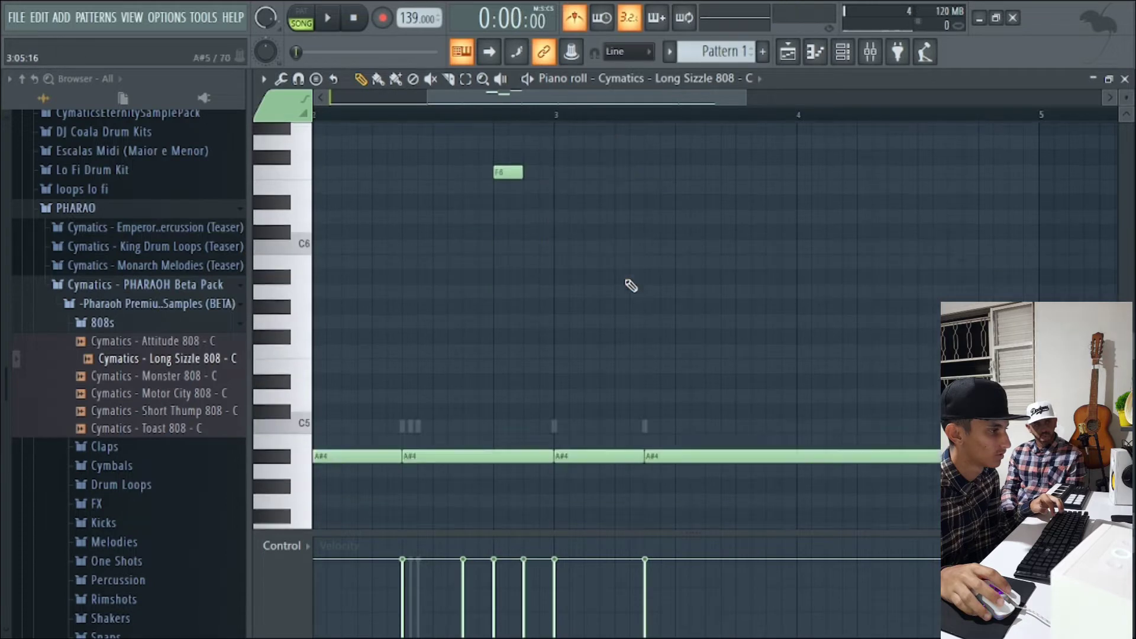
pyautogui.scroll(4, 548, 335)
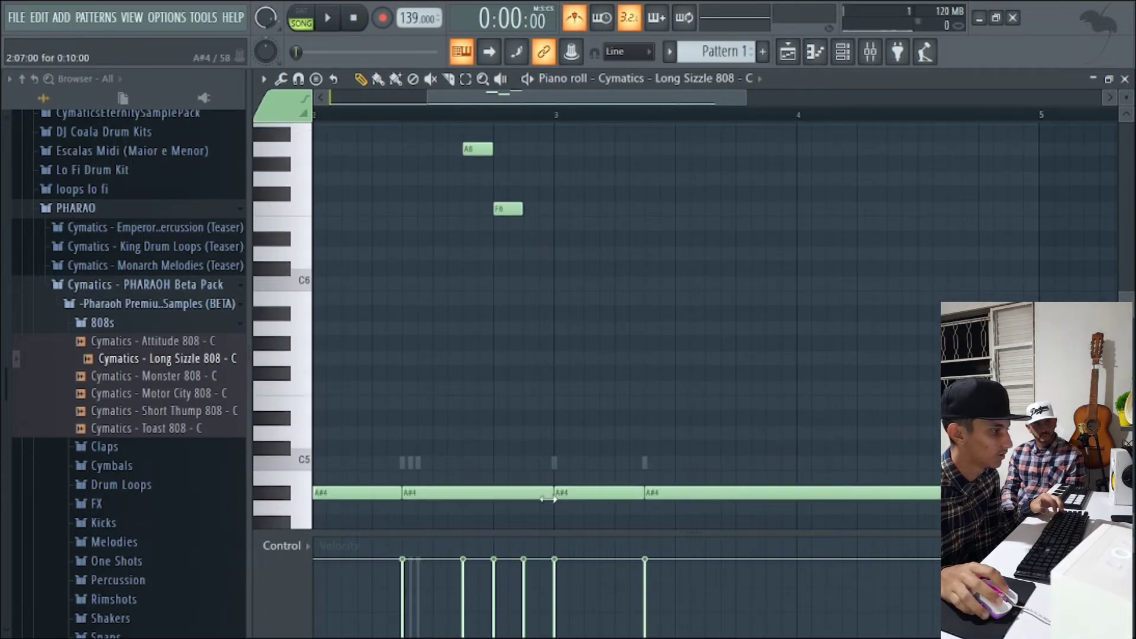
pyautogui.moveTo(548, 499); pyautogui.dragTo(449, 510)
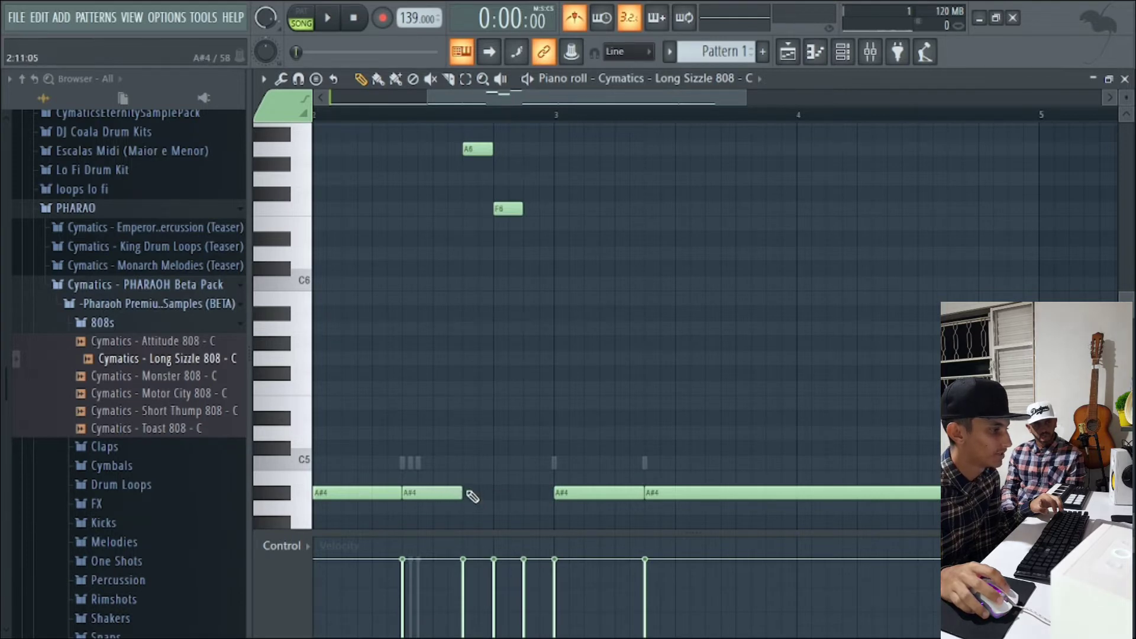
pyautogui.click(472, 495)
pyautogui.press('space')
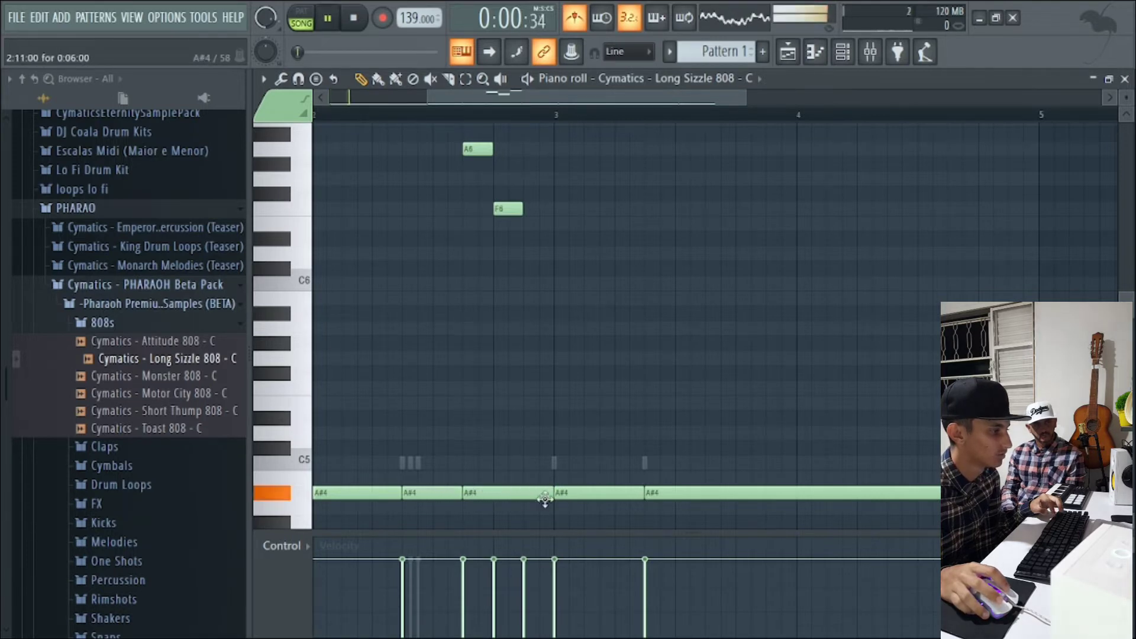
pyautogui.scroll(2, 549, 504)
pyautogui.scroll(2, 549, 504)
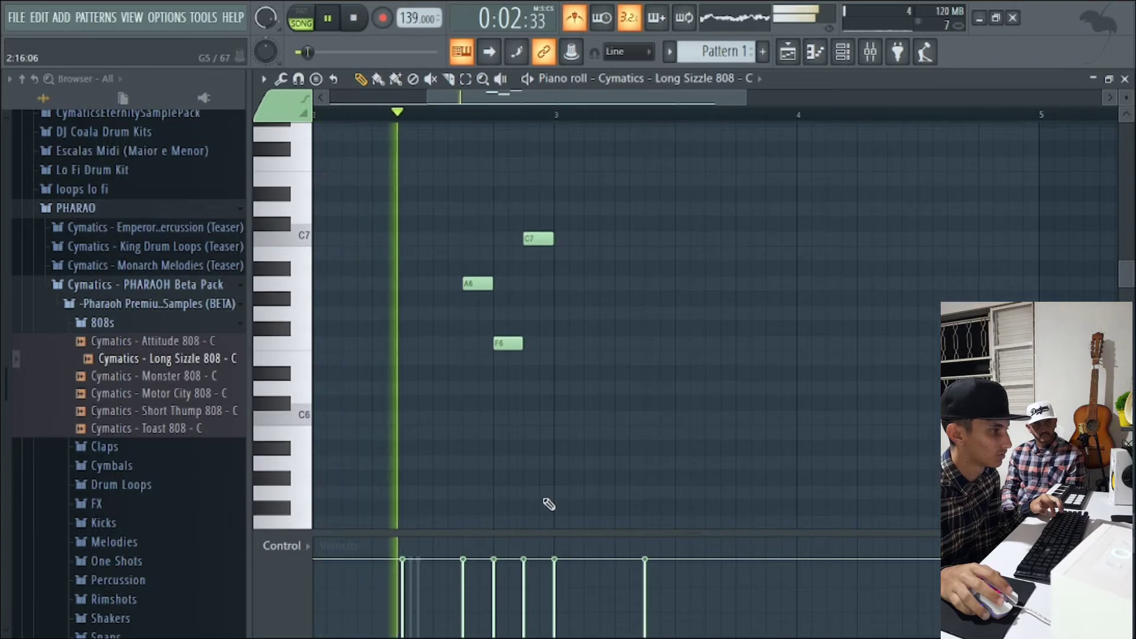
pyautogui.scroll(-5, 545, 507)
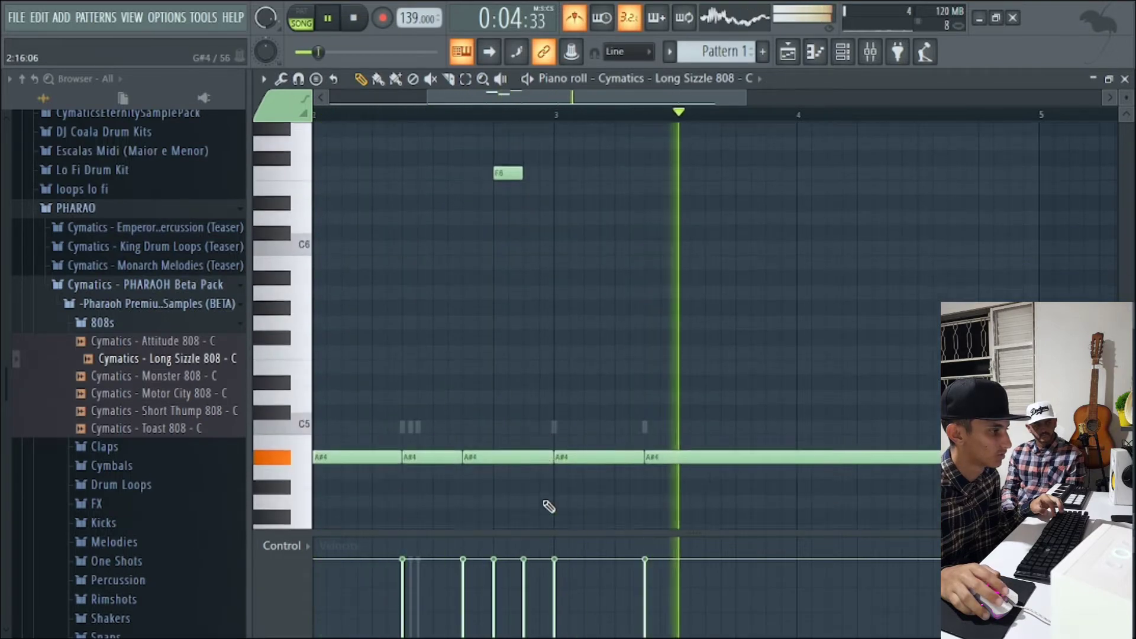
pyautogui.scroll(5, 586, 331)
pyautogui.press('space')
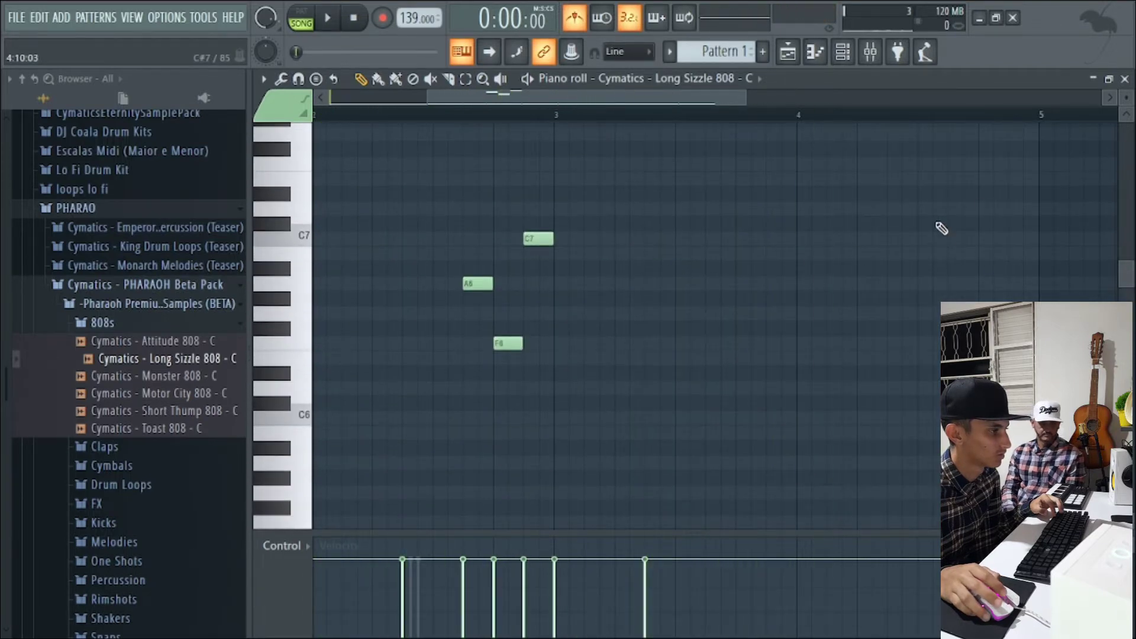
# Add an F#6 note at 4:12 above the last A#4 and shorten it to two steps.
pyautogui.hscroll(5, 960, 203)
pyautogui.scroll(-8, 878, 437)
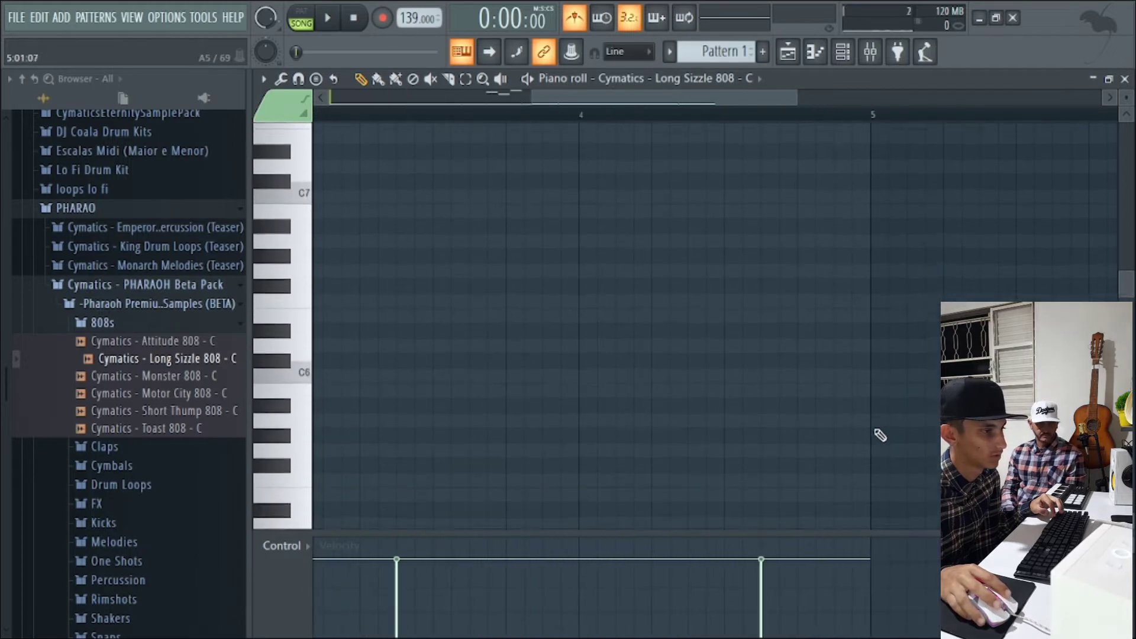
pyautogui.scroll(5, 873, 432)
pyautogui.scroll(-3, 801, 238)
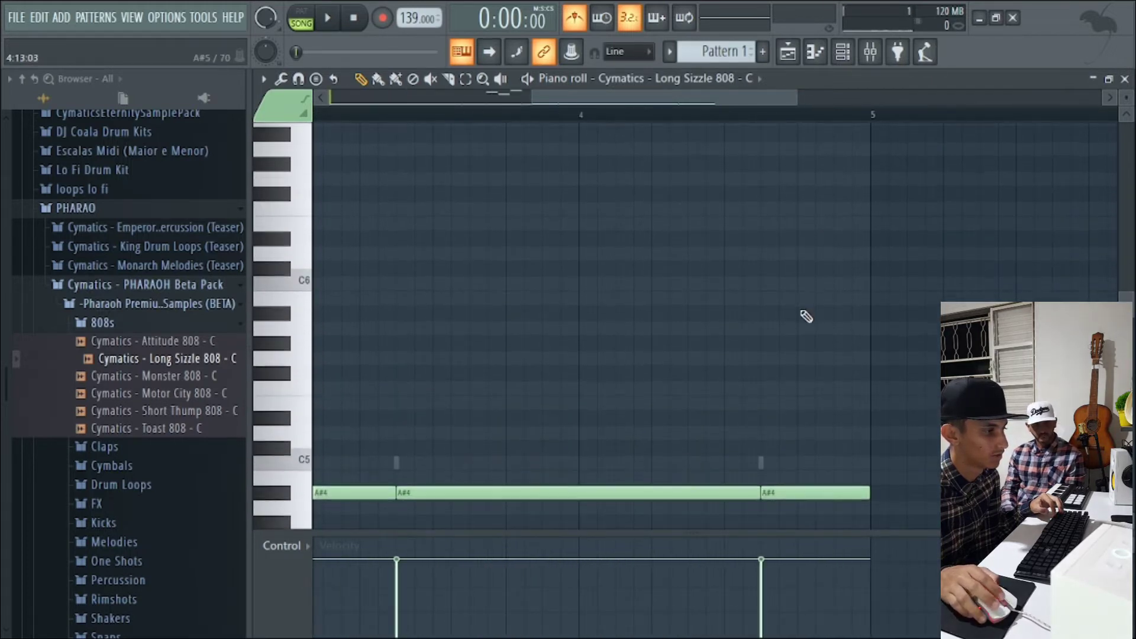
pyautogui.click(787, 194)
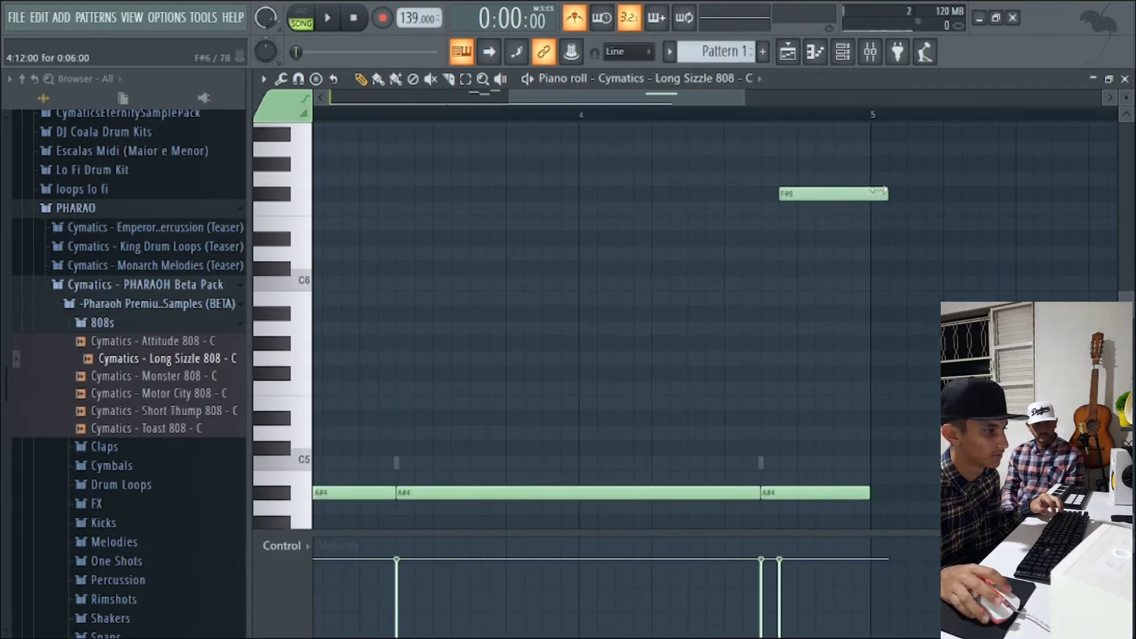
pyautogui.moveTo(887, 194); pyautogui.dragTo(832, 197)
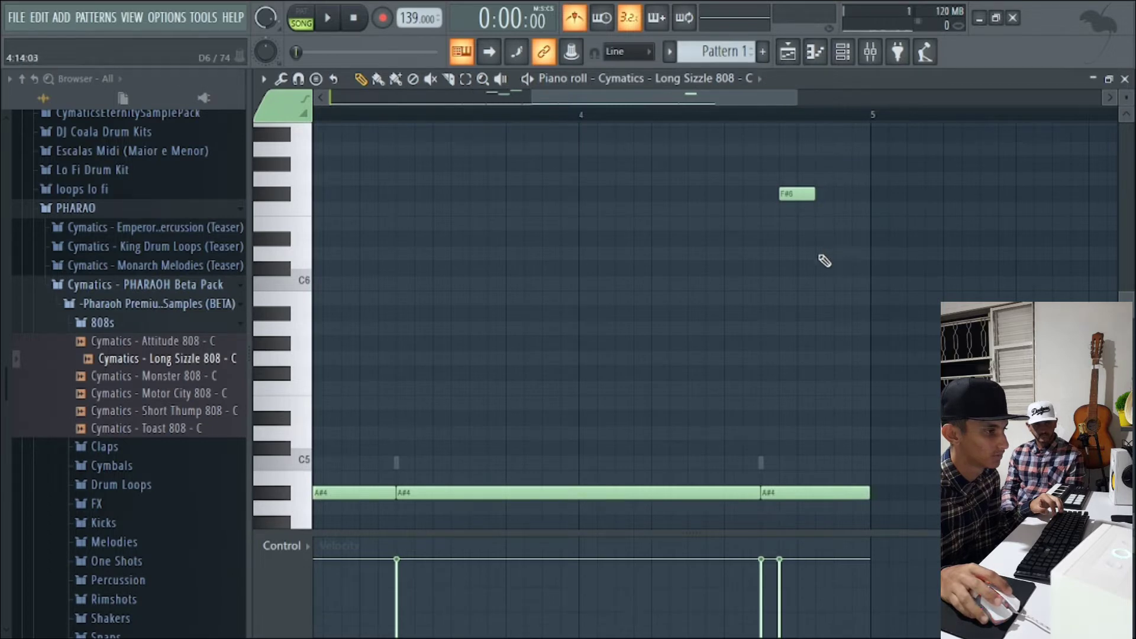
# Add D6 at 4:14 and a one-step G6 at 4:16, lower the note at 4:12 to F6, and play the result.
pyautogui.click(824, 254)
pyautogui.click(853, 179)
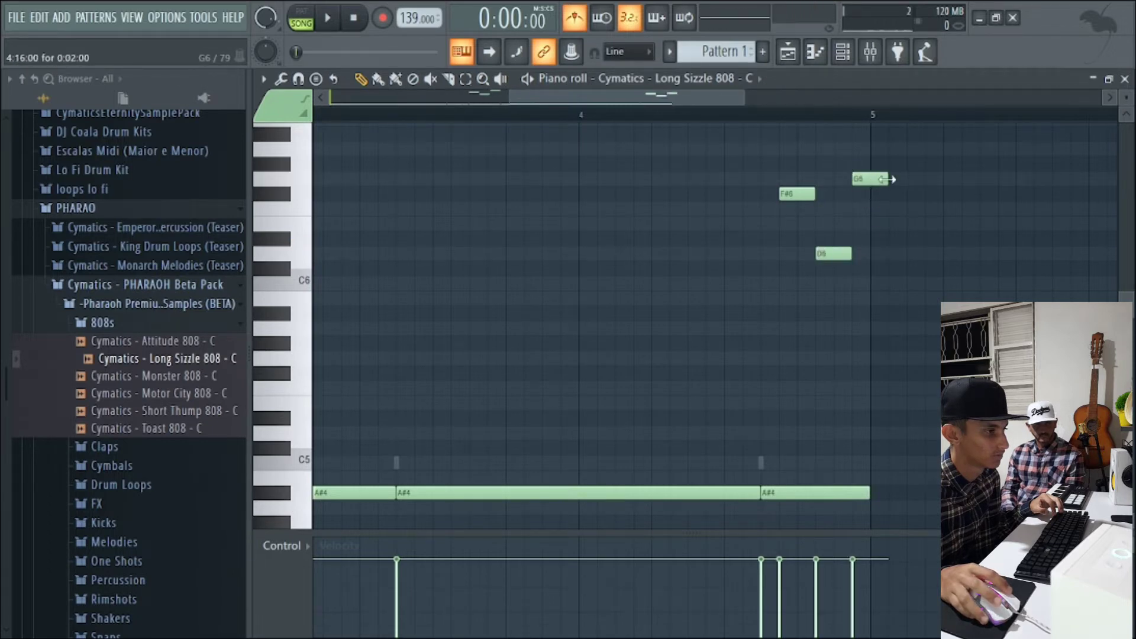
pyautogui.moveTo(887, 180); pyautogui.dragTo(870, 180)
pyautogui.moveTo(799, 195); pyautogui.dragTo(799, 209)
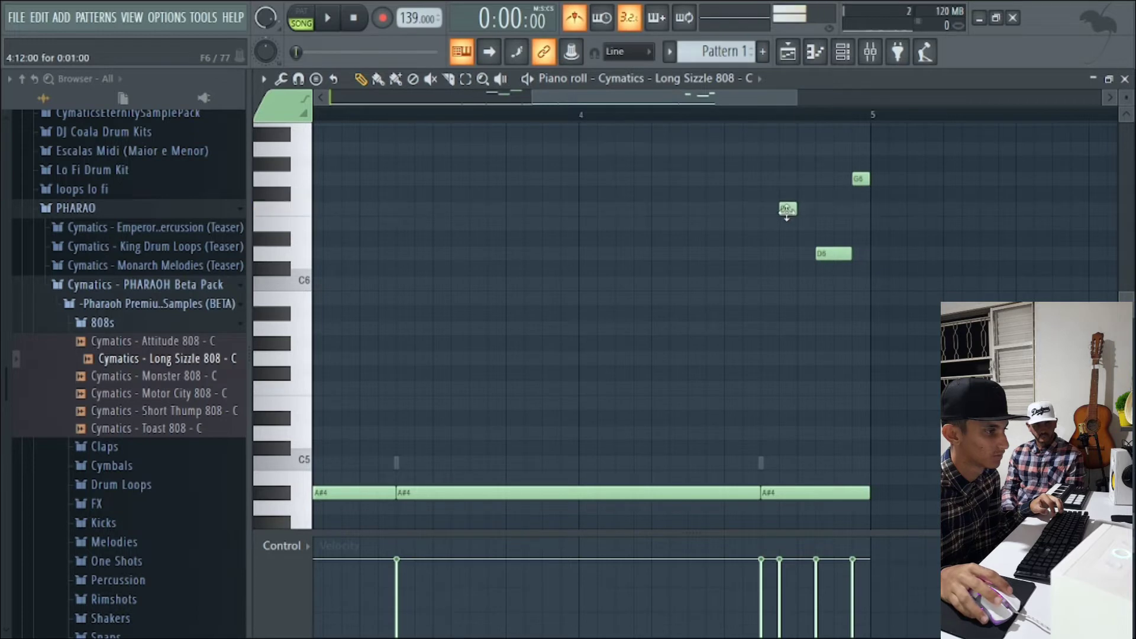
pyautogui.press('space')
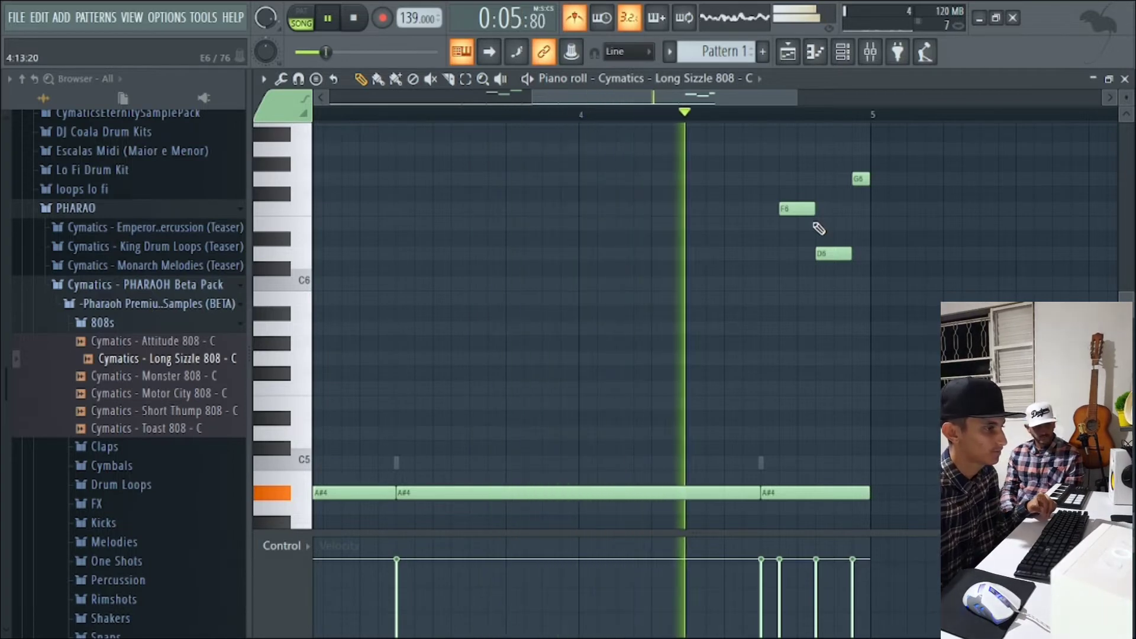
# Raise the fill notes at 4:12 and 4:14 to F#6 and D#6, lower the 4:16 note to F#6, and play the result.
pyautogui.press('space')
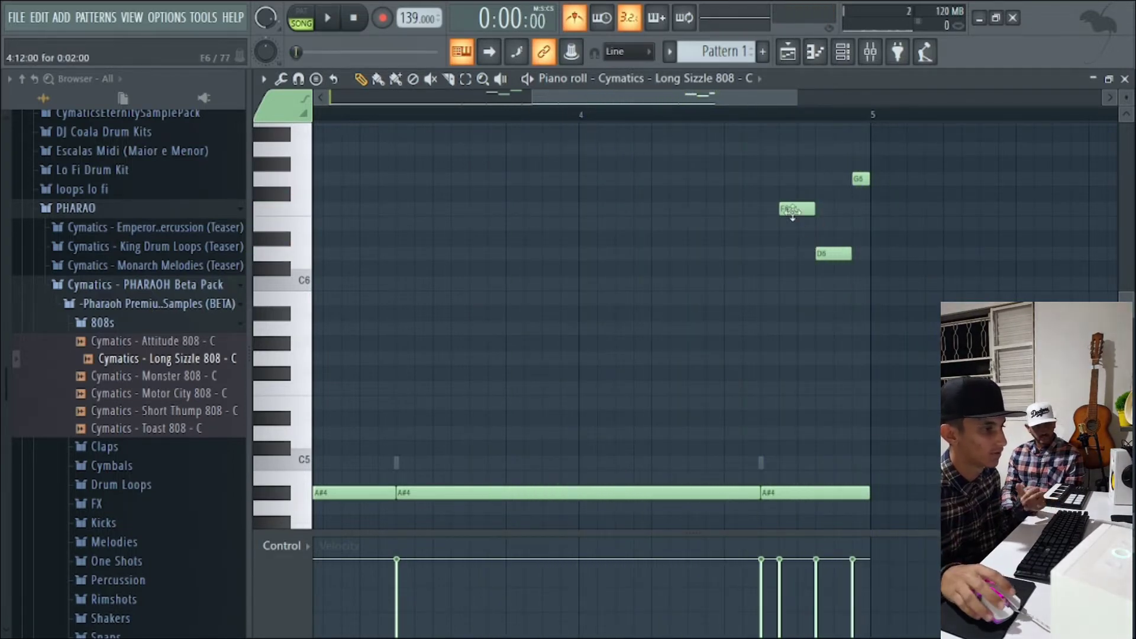
pyautogui.moveTo(793, 204)
pyautogui.mouseDown()
pyautogui.moveTo(799, 177)
pyautogui.moveTo(797, 198)
pyautogui.mouseUp()
pyautogui.moveTo(828, 253)
pyautogui.mouseDown()
pyautogui.moveTo(832, 228)
pyautogui.moveTo(832, 242)
pyautogui.mouseUp()
pyautogui.moveTo(867, 207); pyautogui.dragTo(866, 188)
pyautogui.press('space')
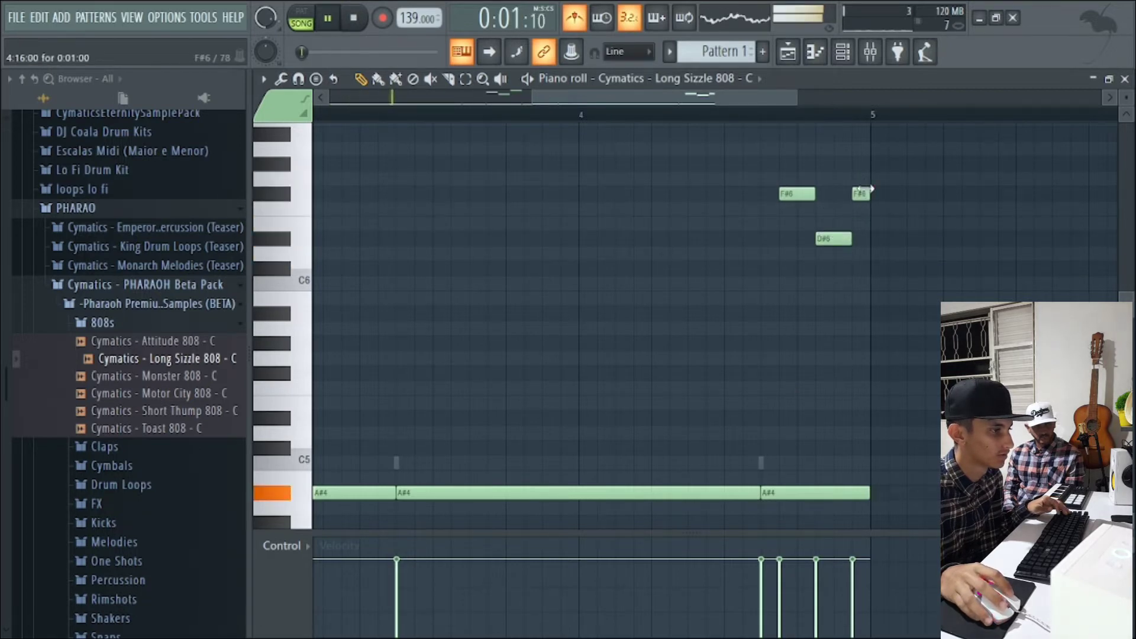
pyautogui.scroll(-3, 792, 142)
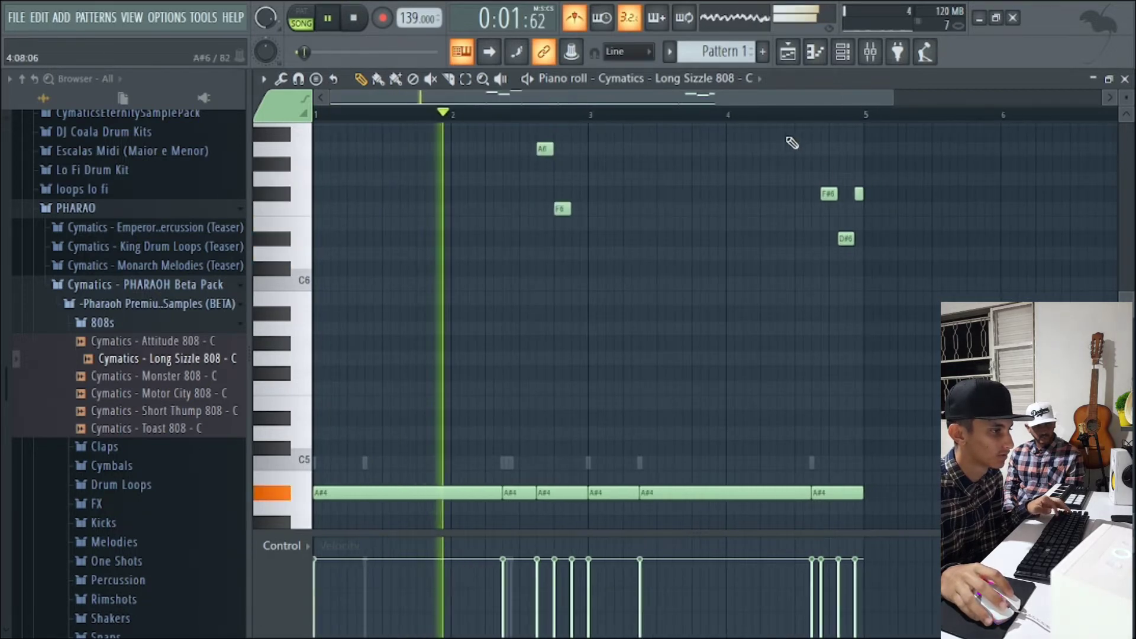
pyautogui.click(734, 115)
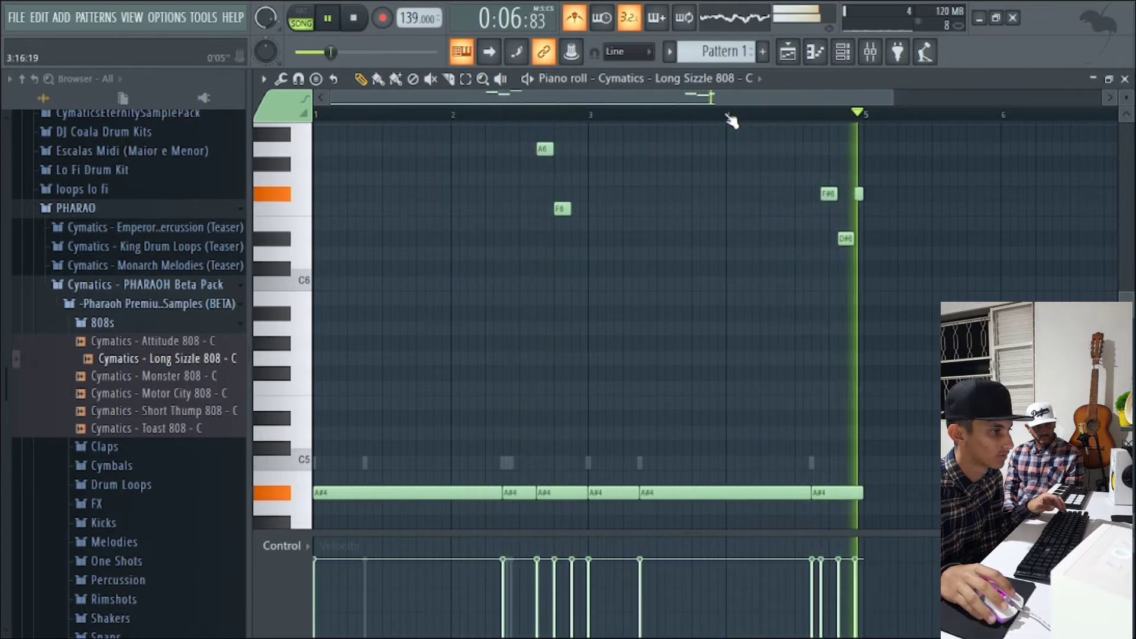
pyautogui.press('space')
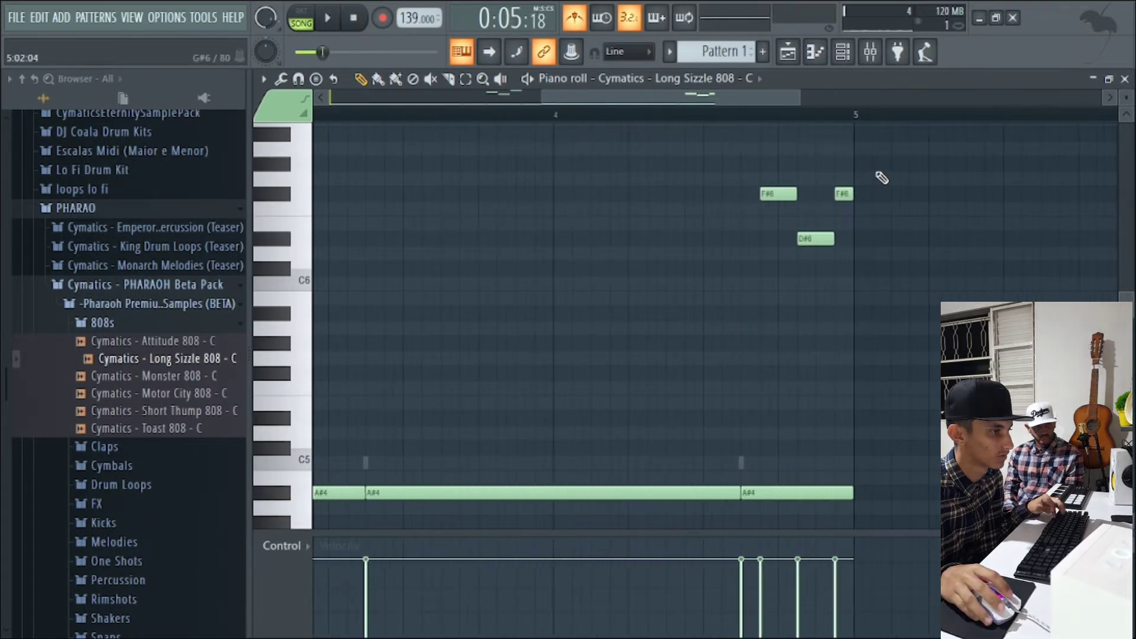
# Shift the three-note fill one step earlier to start at 4:11, play it, and lengthen its last F#6 to two steps.
pyautogui.moveTo(880, 177); pyautogui.dragTo(817, 248)
pyautogui.scroll(3, 879, 216)
pyautogui.moveTo(776, 191); pyautogui.dragTo(757, 190)
pyautogui.press('space')
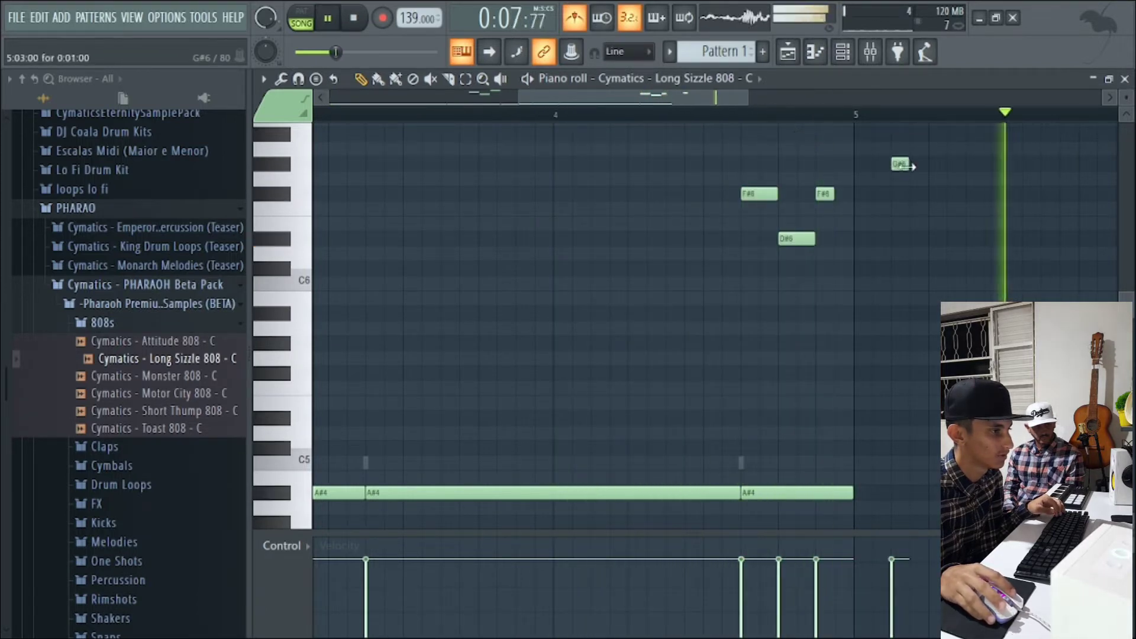
pyautogui.press('space')
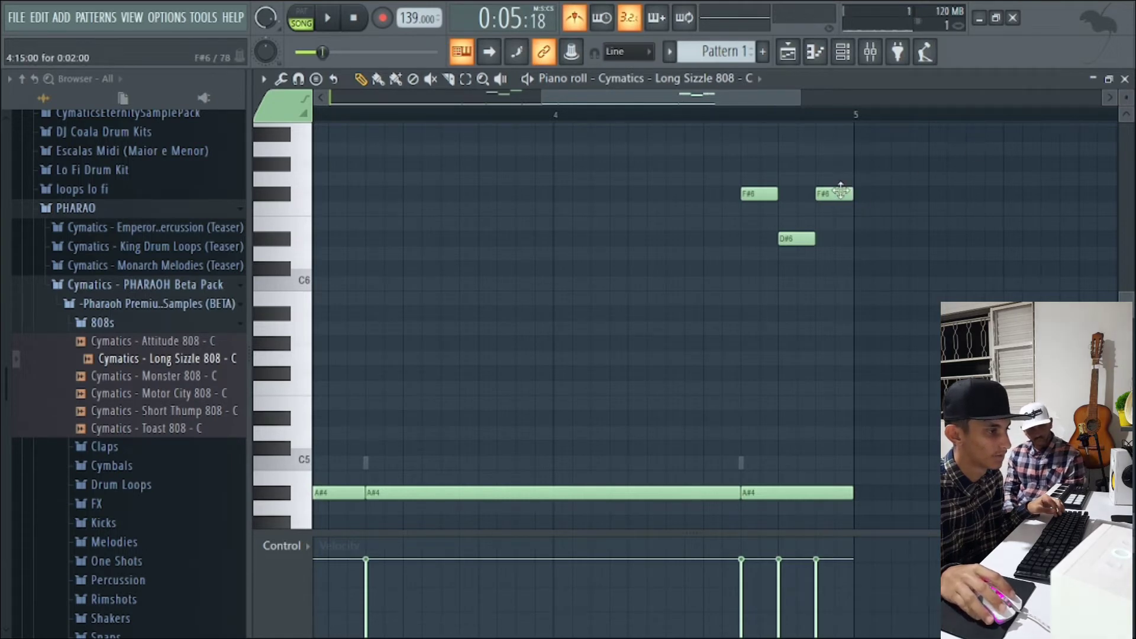
# Raise the fill's last note at 4:15 to G#6, play the bassline, and close the piano roll.
pyautogui.moveTo(841, 191); pyautogui.dragTo(840, 162)
pyautogui.press('space')
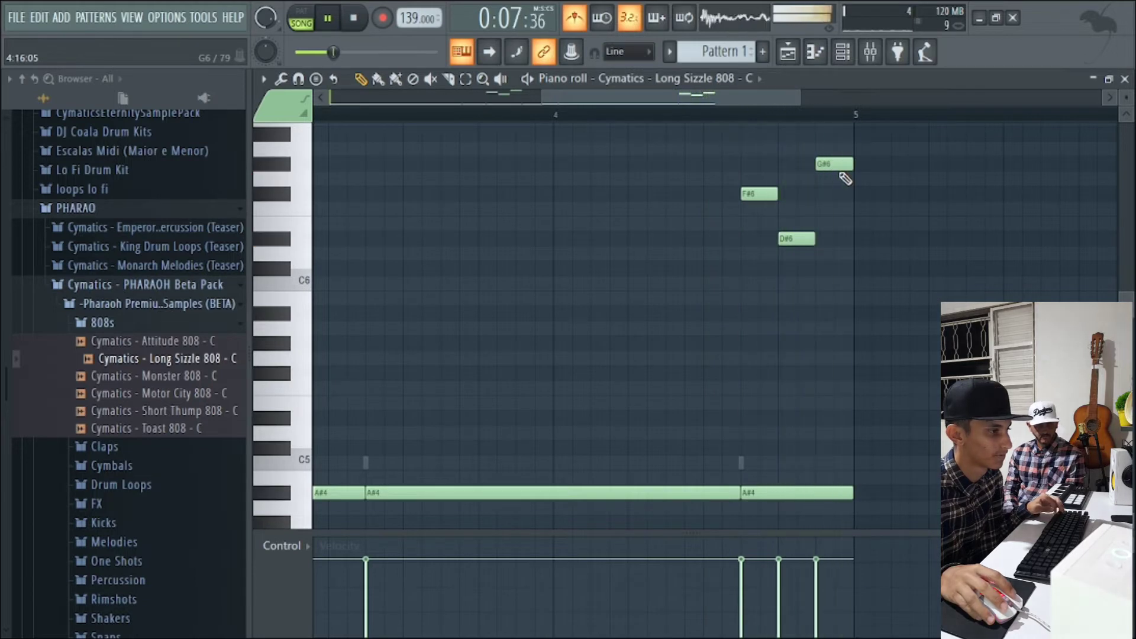
pyautogui.click(1125, 80)
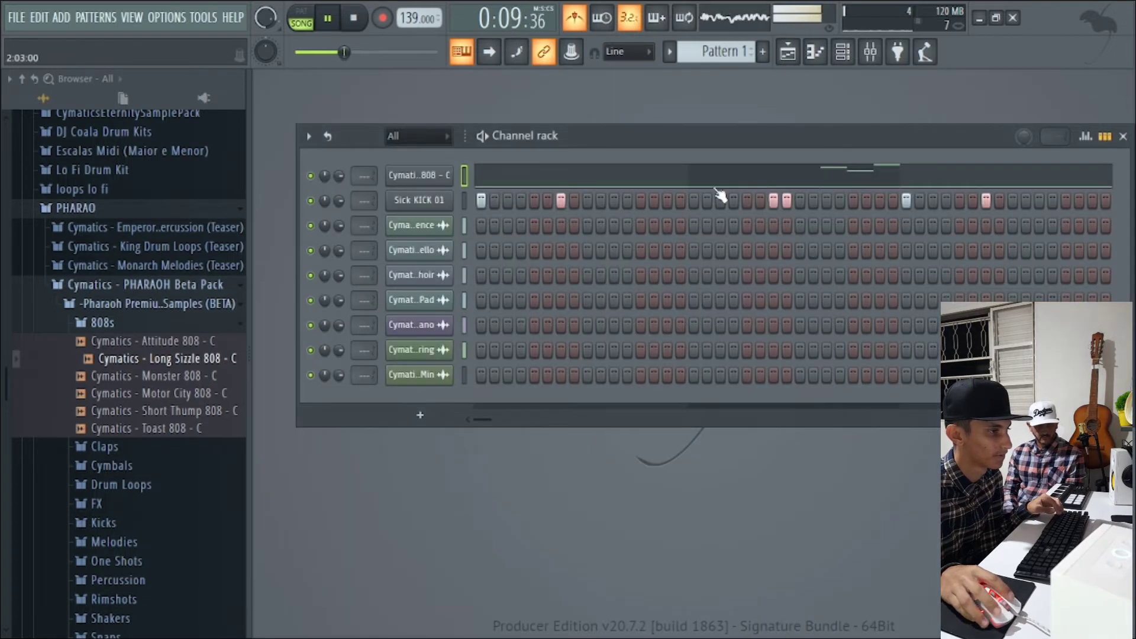
pyautogui.press('space')
# Audition the samples in the PHARAOH pack's Claps folder and add Cymatics - Shaker Clap as a new channel above the 808.
pyautogui.click(84, 325)
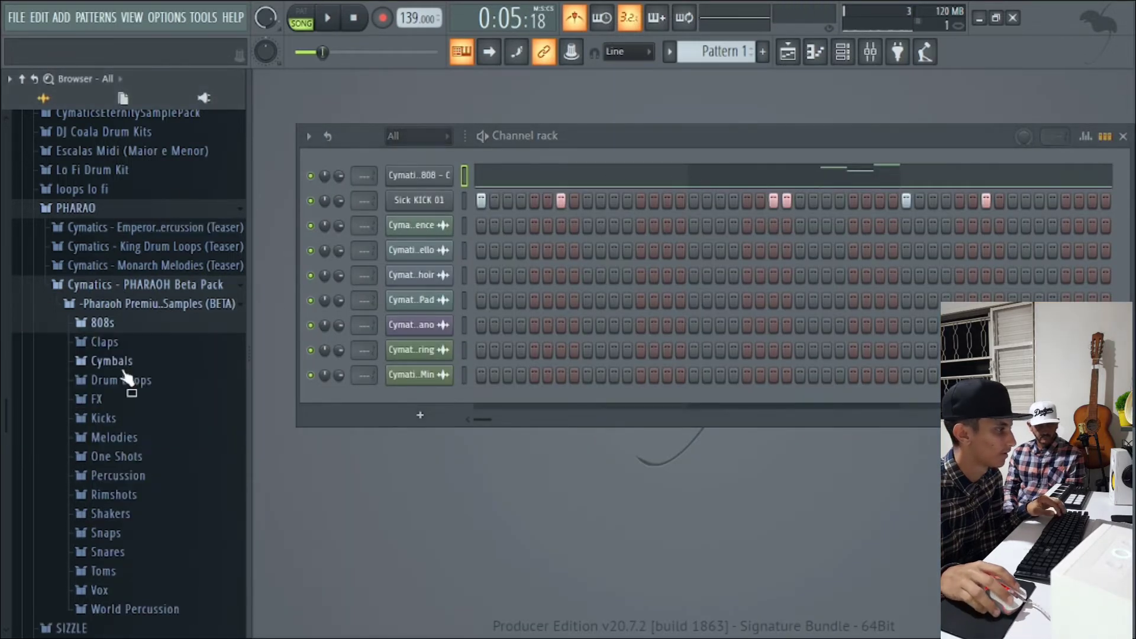
pyautogui.click(134, 346)
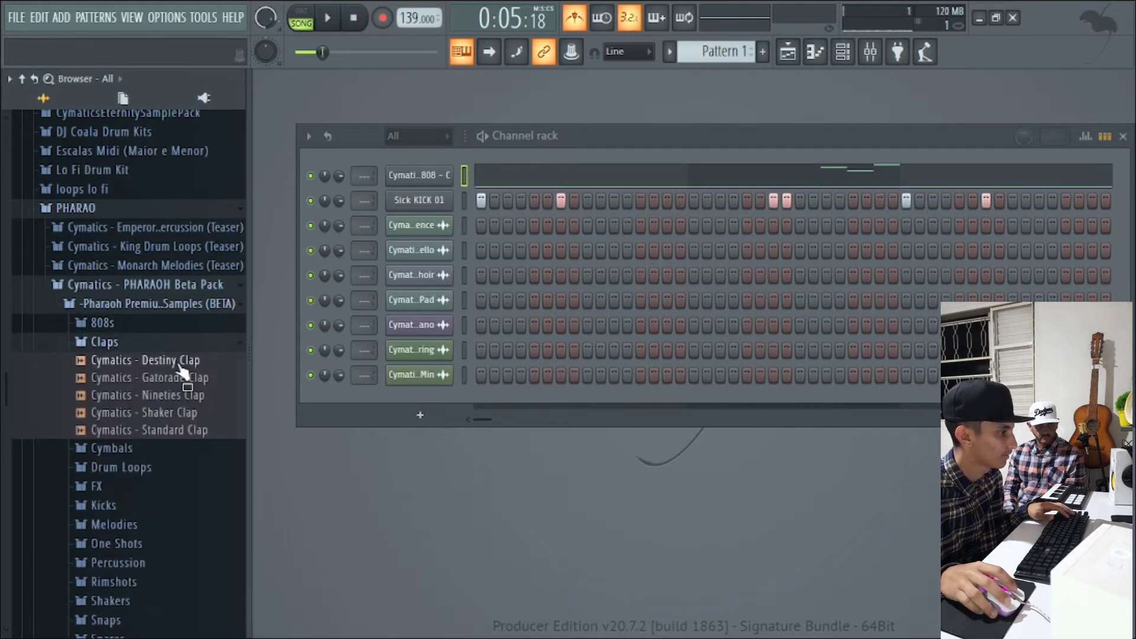
pyautogui.click(181, 362)
pyautogui.click(183, 380)
pyautogui.click(184, 397)
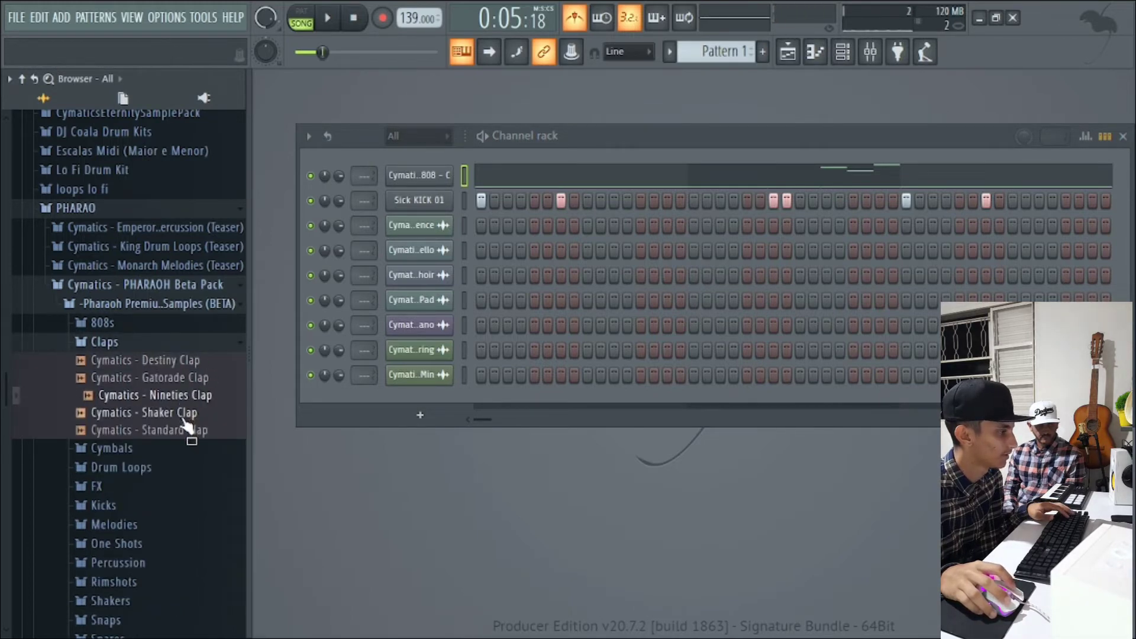
pyautogui.click(184, 414)
pyautogui.click(186, 430)
pyautogui.click(174, 416)
pyautogui.moveTo(172, 417); pyautogui.dragTo(412, 150)
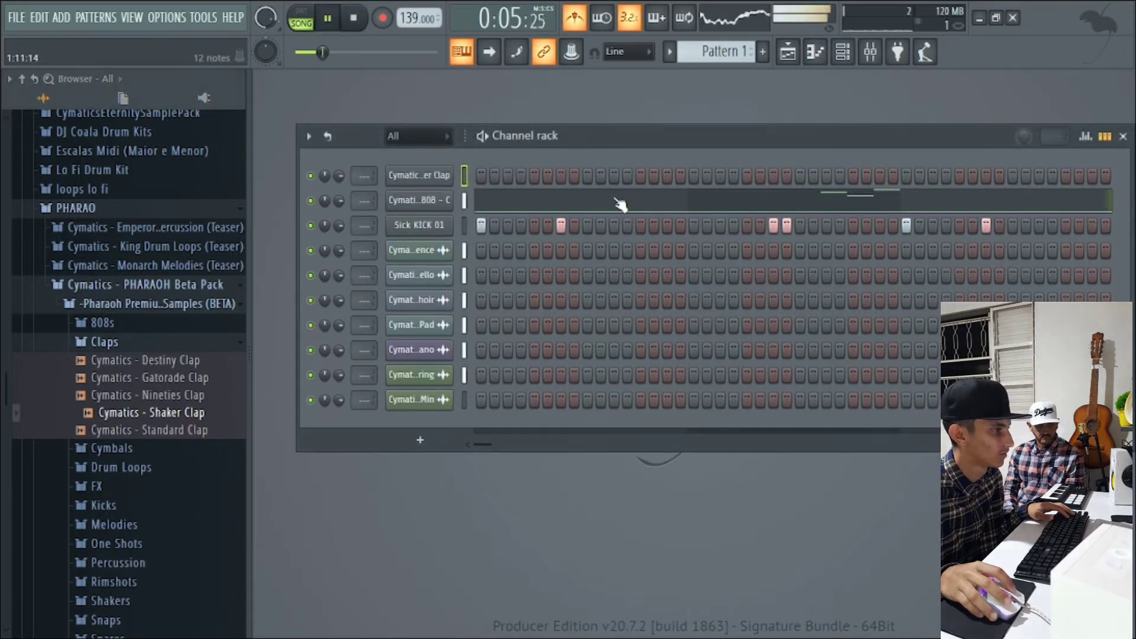
# Place a Shaker Clap hit on the ninth step of each of the four bars during playback and check them in the piano roll.
pyautogui.click(815, 52)
pyautogui.press('space')
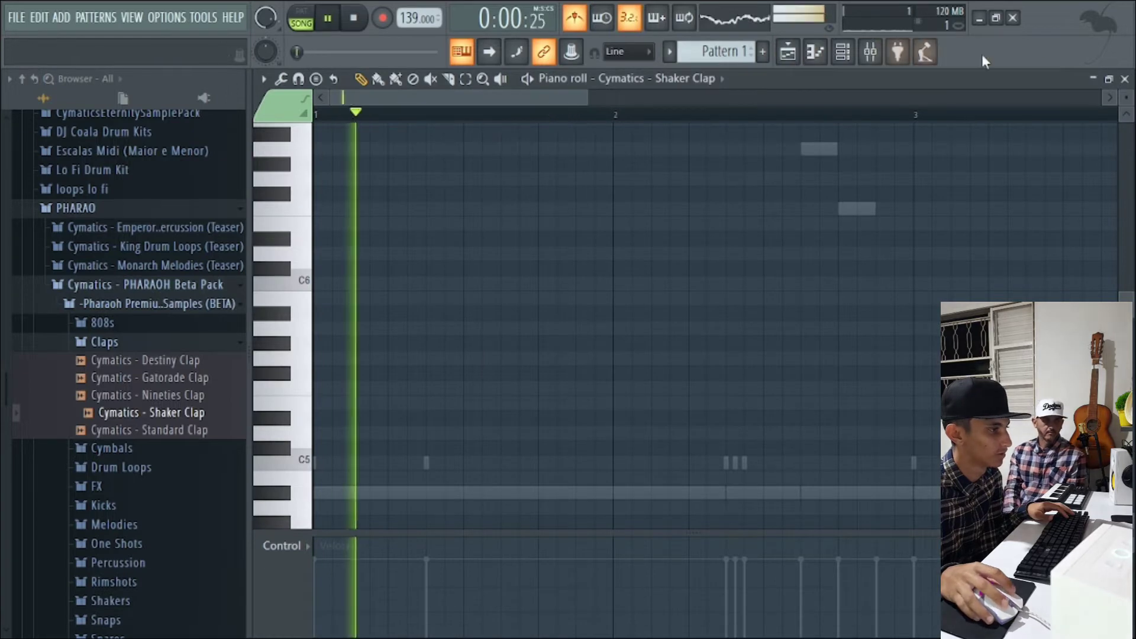
pyautogui.click(815, 53)
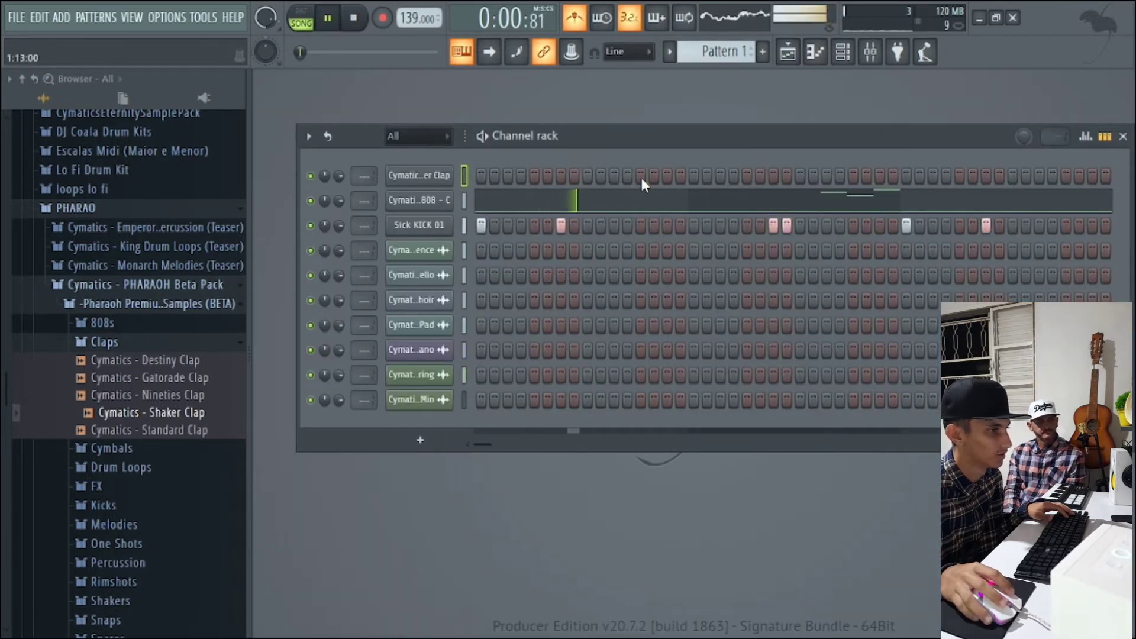
pyautogui.click(587, 176)
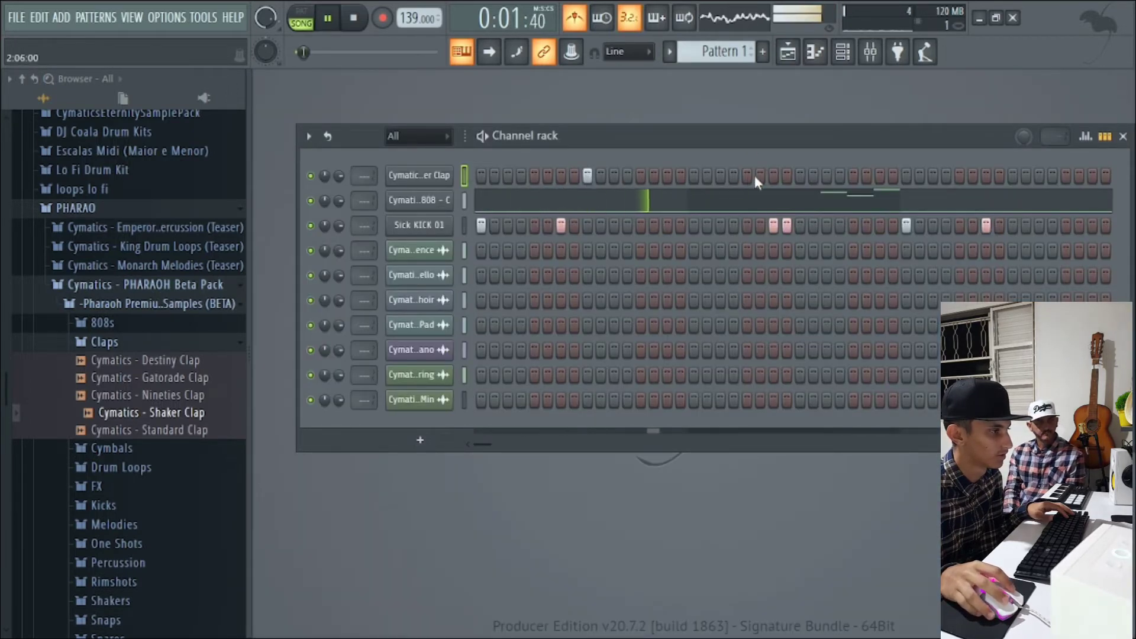
pyautogui.click(1013, 176)
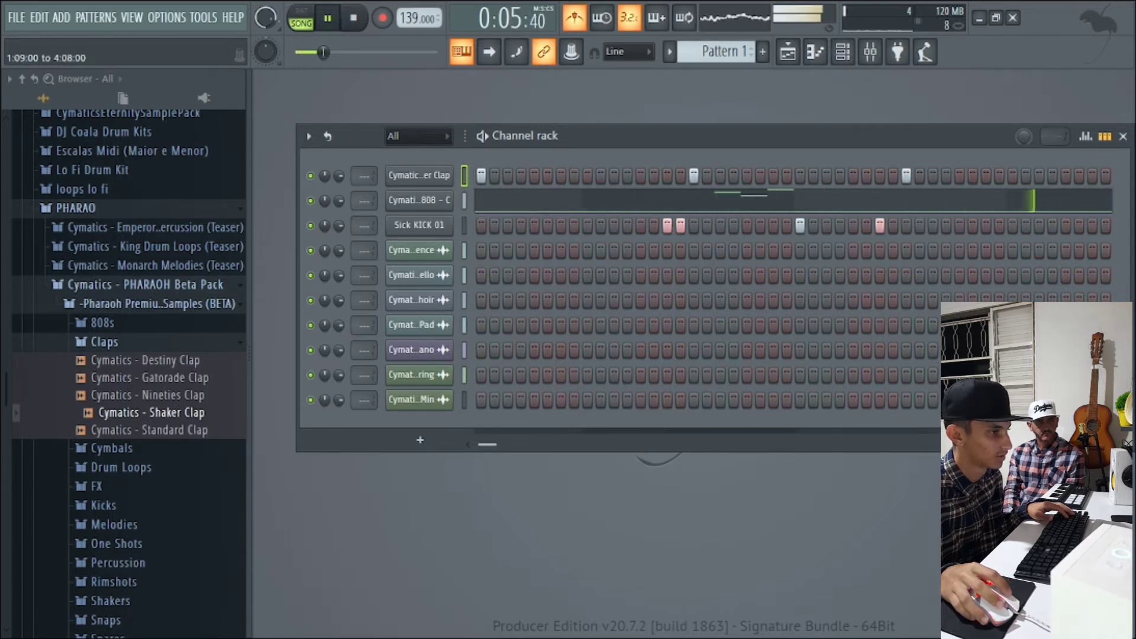
pyautogui.click(906, 175)
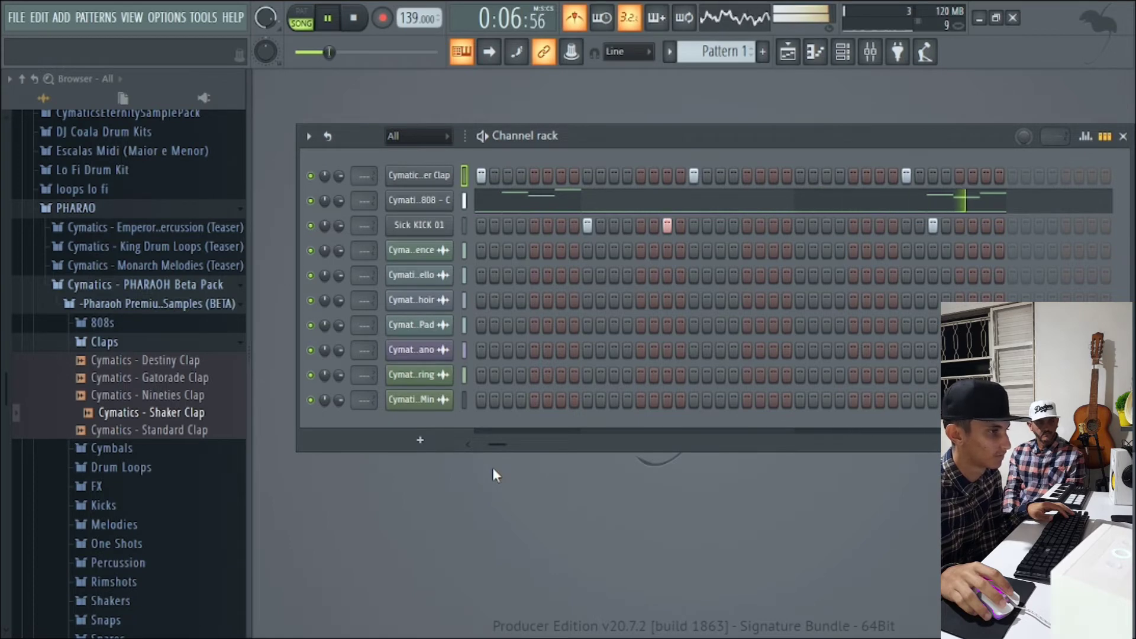
pyautogui.press('space')
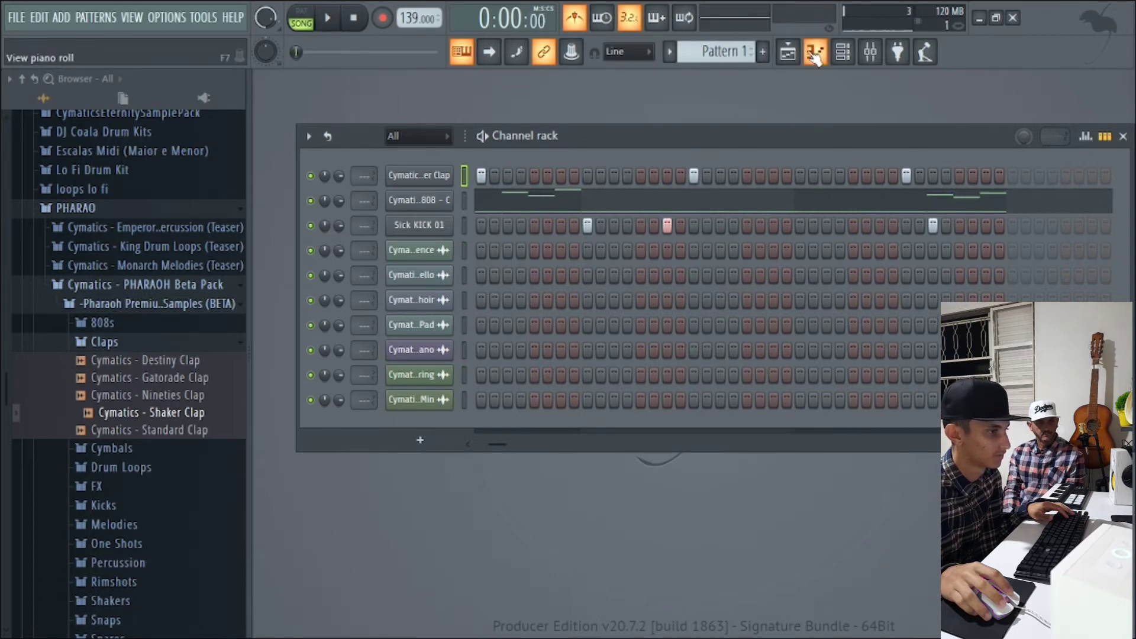
pyautogui.click(815, 53)
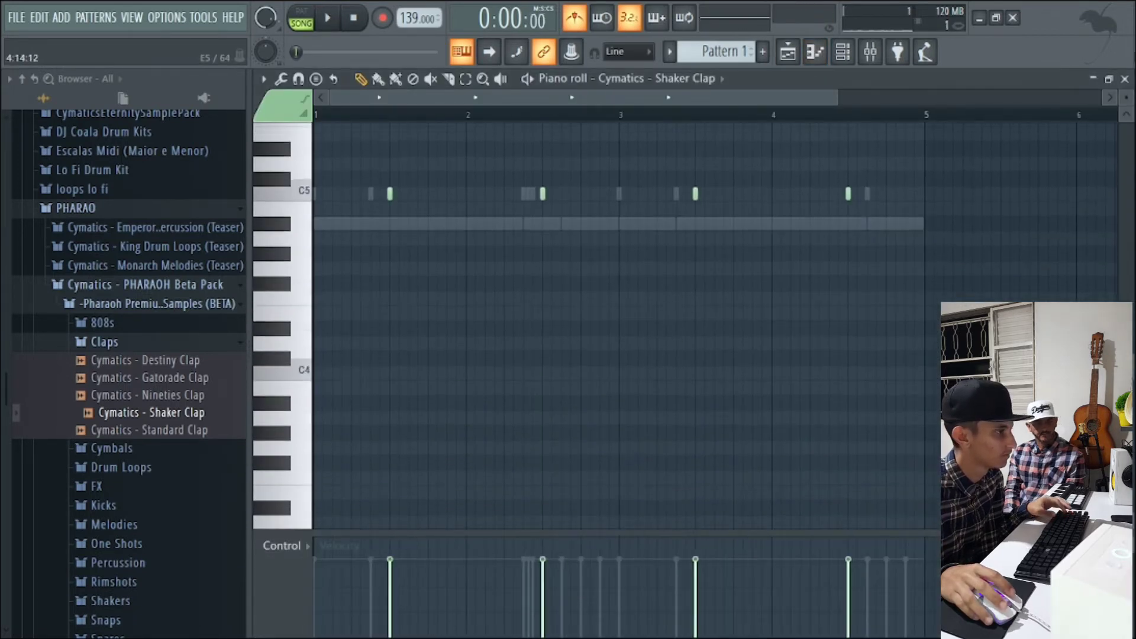
pyautogui.click(1125, 78)
# Look through the PHARAOH pack's Drum Loops and One Shots folders for further drum sounds, and collapse the pack.
pyautogui.click(122, 341)
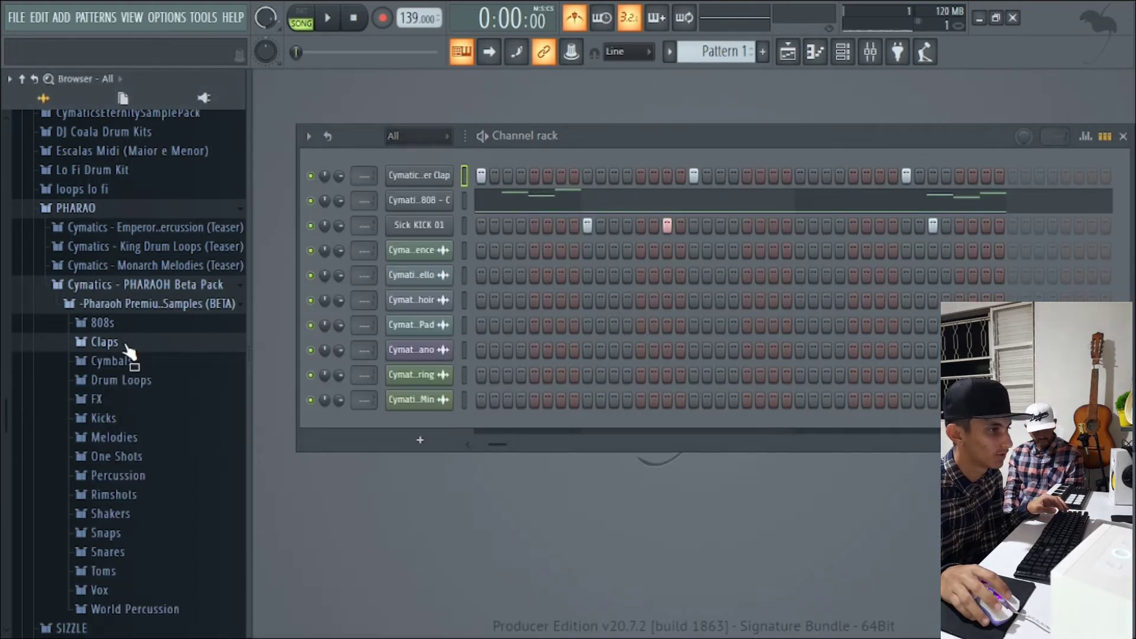
pyautogui.scroll(-3, 127, 352)
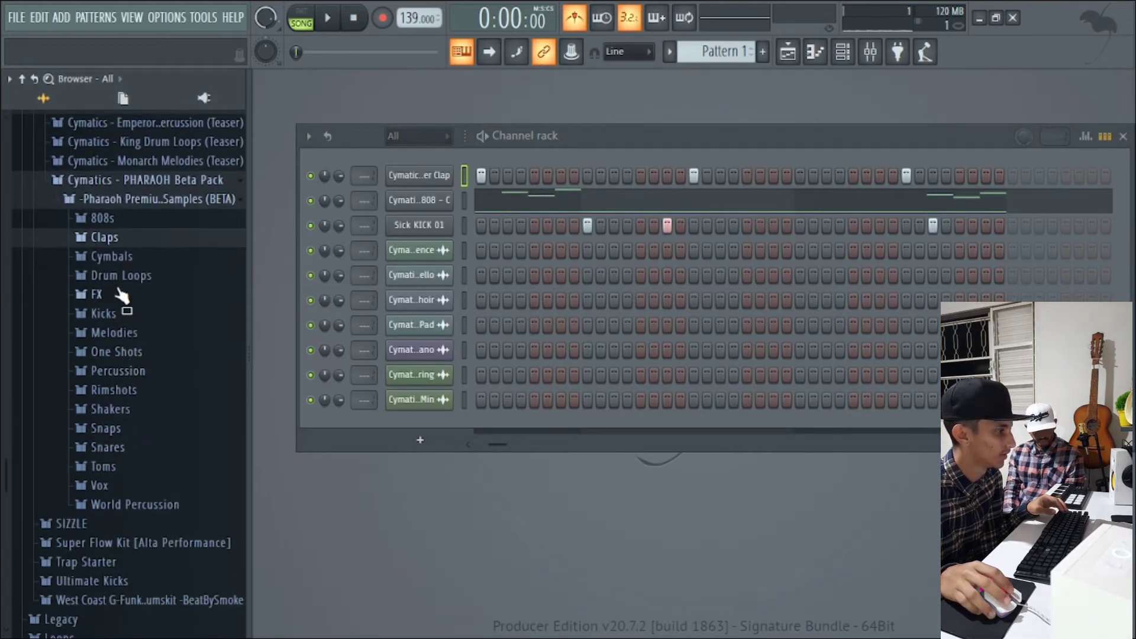
pyautogui.click(133, 277)
pyautogui.click(132, 277)
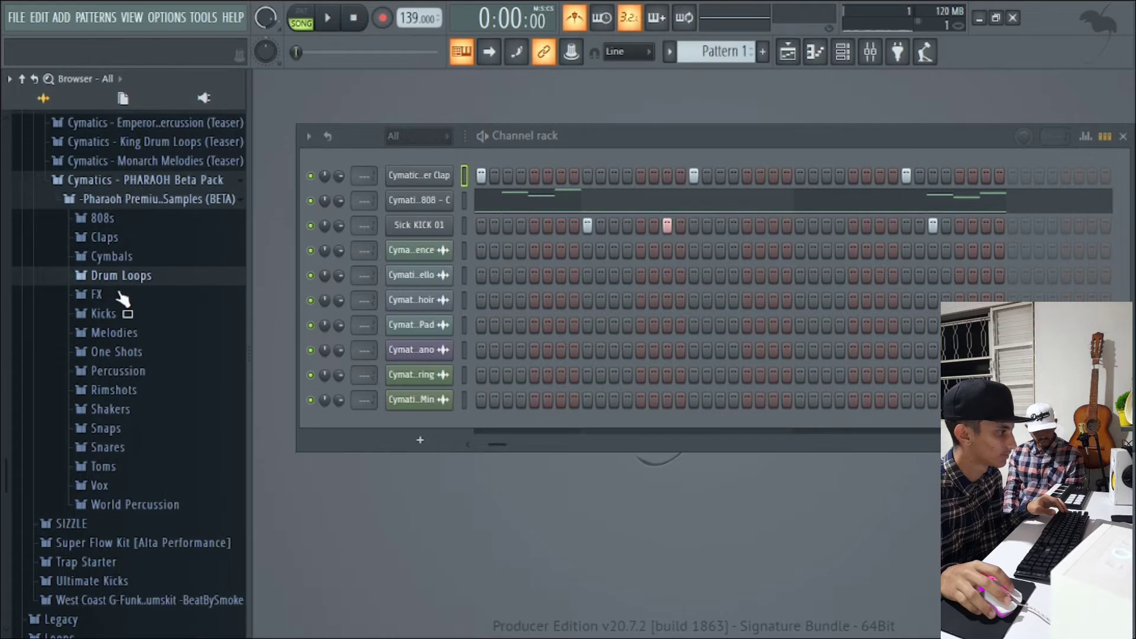
pyautogui.click(130, 352)
pyautogui.click(133, 353)
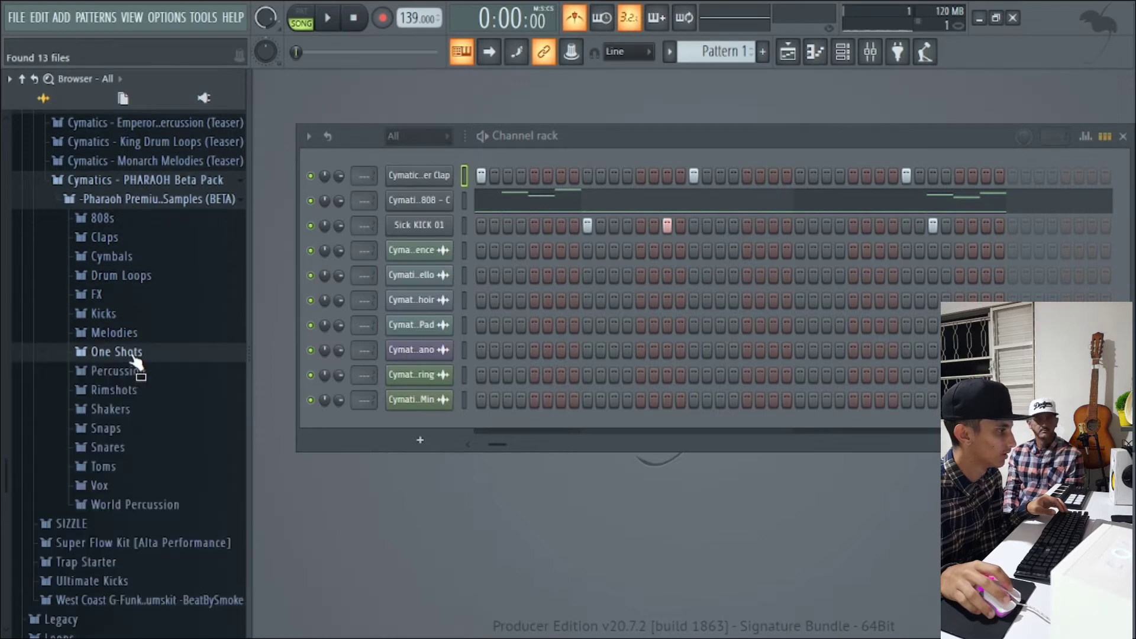
pyautogui.scroll(-2, 188, 416)
pyautogui.scroll(3, 171, 391)
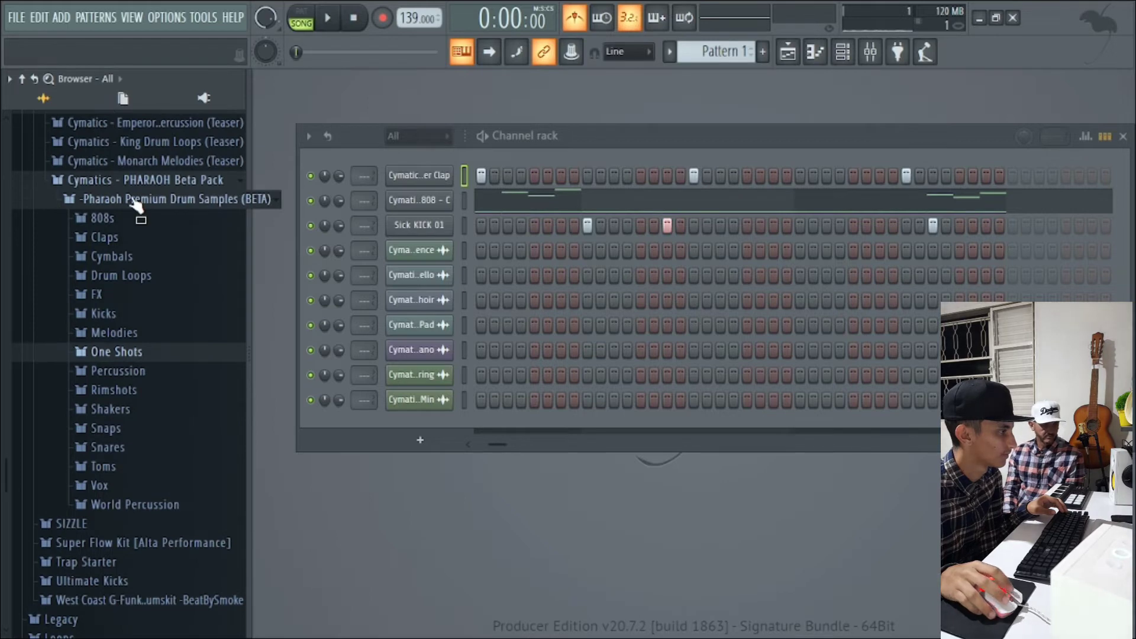
pyautogui.click(136, 204)
pyautogui.click(132, 191)
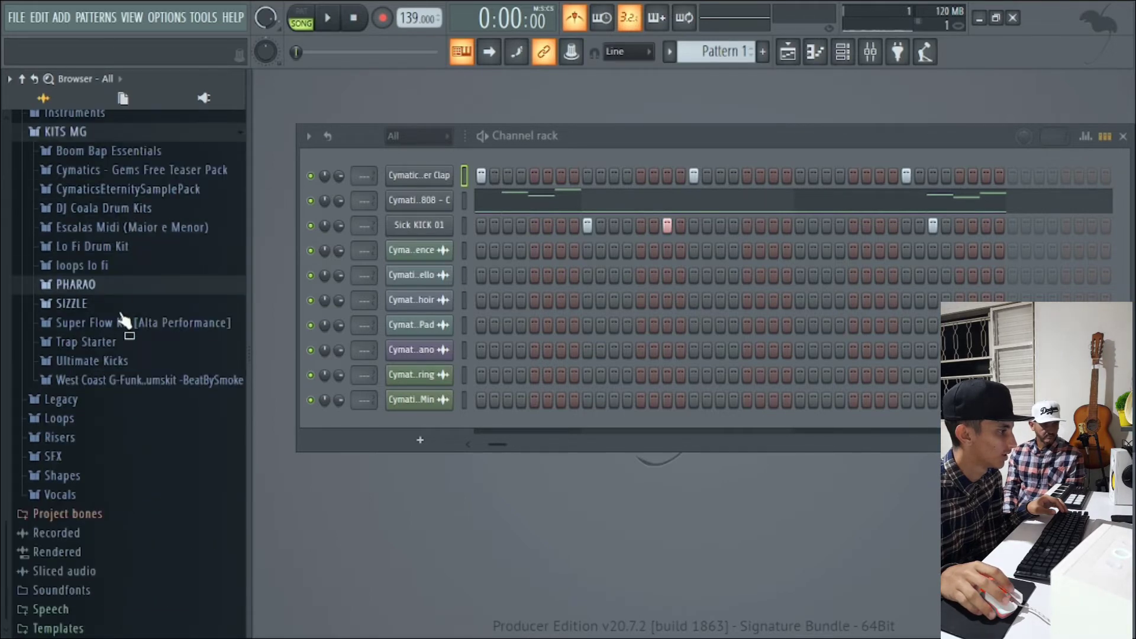
# Browse the Super Flow Kit's hi-hat packs and add Side HI HAT 01 from pack 02 as a new channel above the clap.
pyautogui.click(158, 330)
pyautogui.click(161, 362)
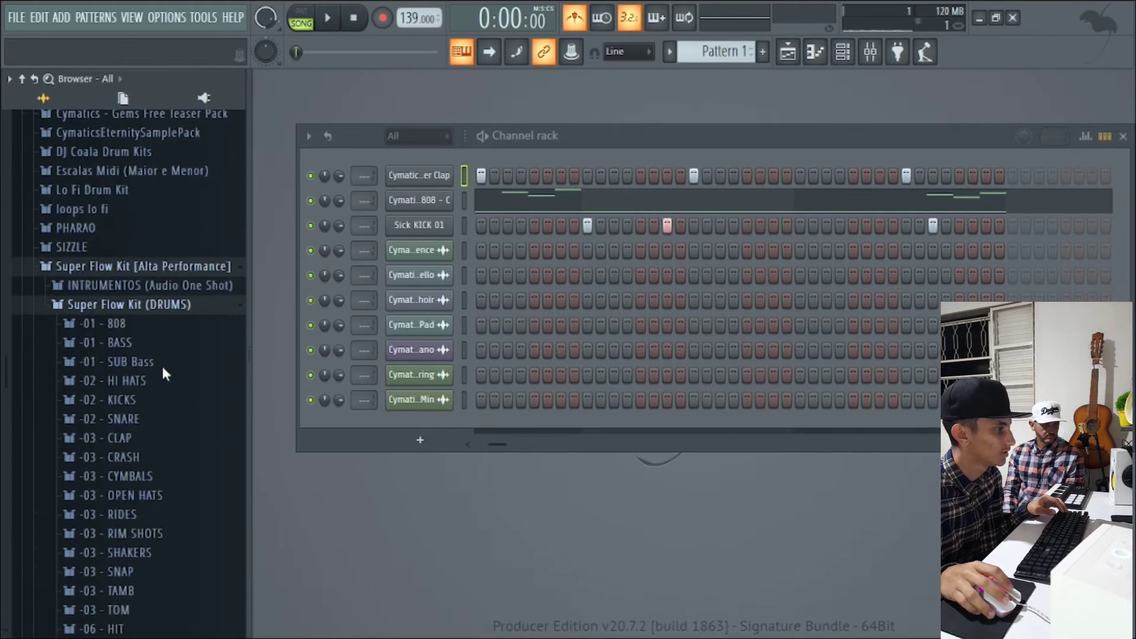
pyautogui.scroll(-2, 161, 355)
pyautogui.click(142, 185)
pyautogui.click(142, 146)
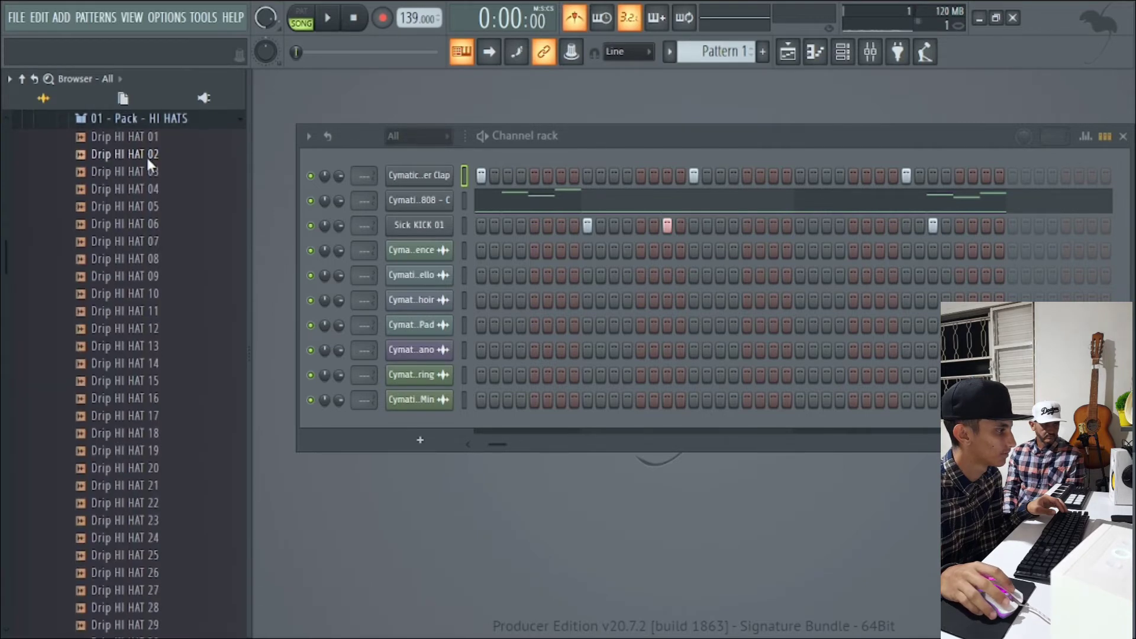
pyautogui.moveTo(147, 155); pyautogui.dragTo(419, 154)
pyautogui.click(161, 120)
pyautogui.click(157, 137)
# Fill the Side HI HAT 01 channel with a hit every 2 steps and play the beat back.
pyautogui.rightClick(451, 172)
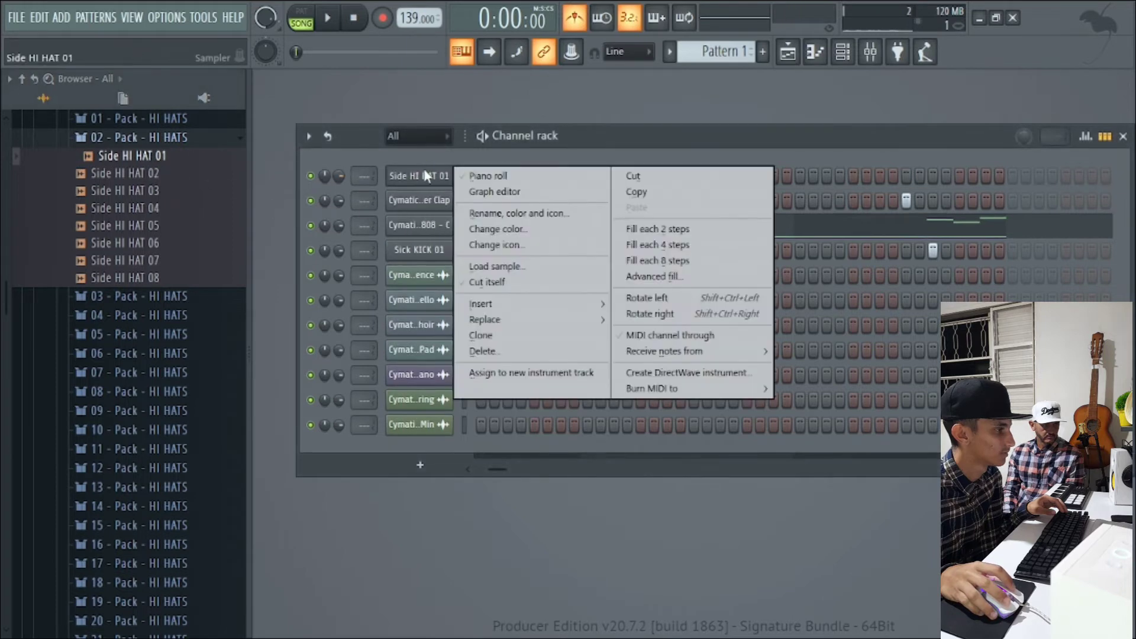
pyautogui.click(637, 230)
pyautogui.press('space')
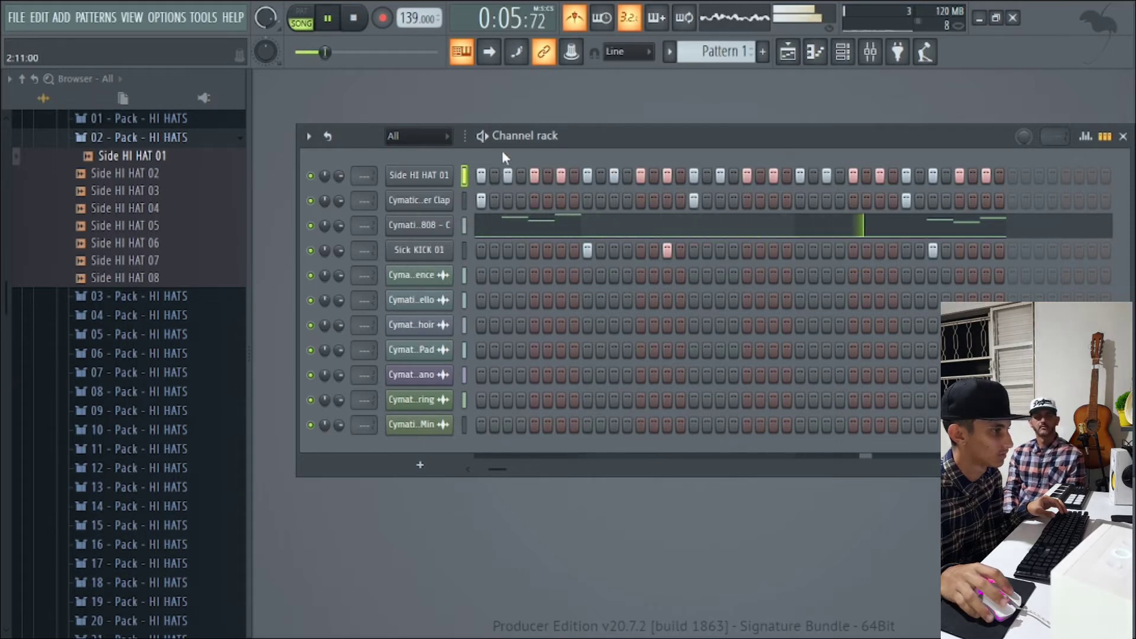
pyautogui.press('space')
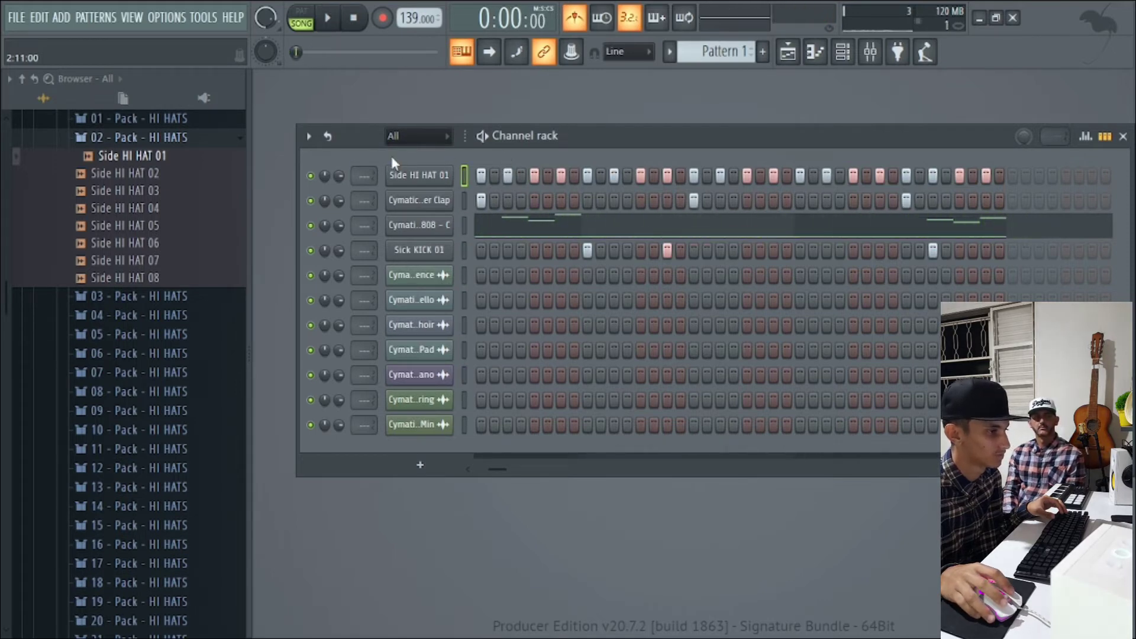
# Open the TAMB folder of the Super Flow Kit drums and add High TAMB 01 as a new channel above the hi-hat.
pyautogui.click(208, 142)
pyautogui.scroll(4, 166, 249)
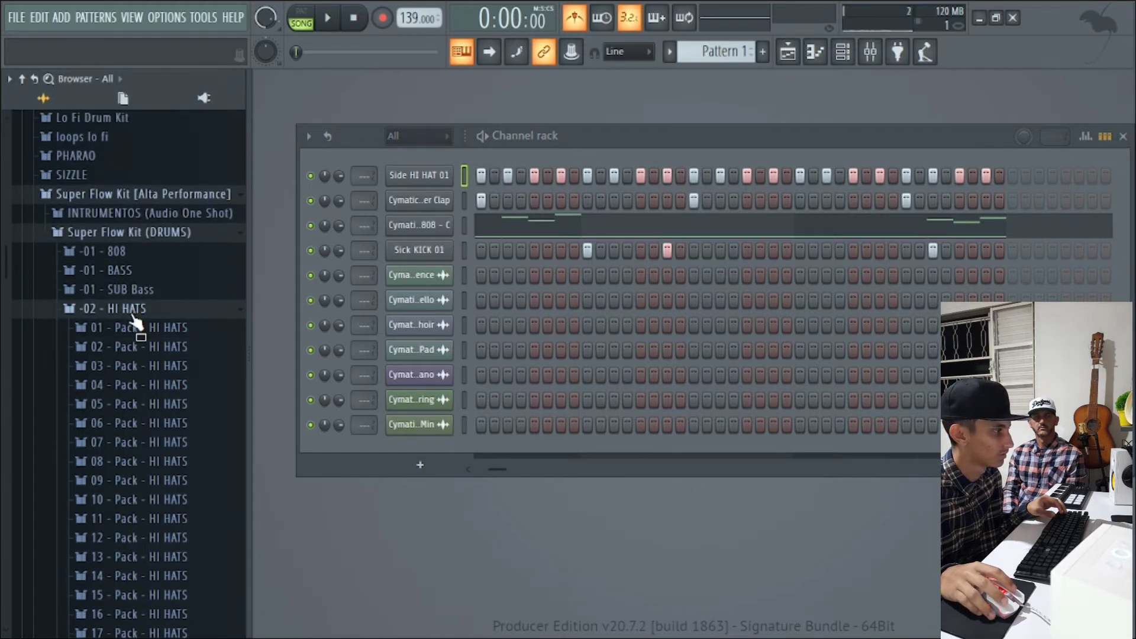
pyautogui.click(131, 311)
pyautogui.click(129, 238)
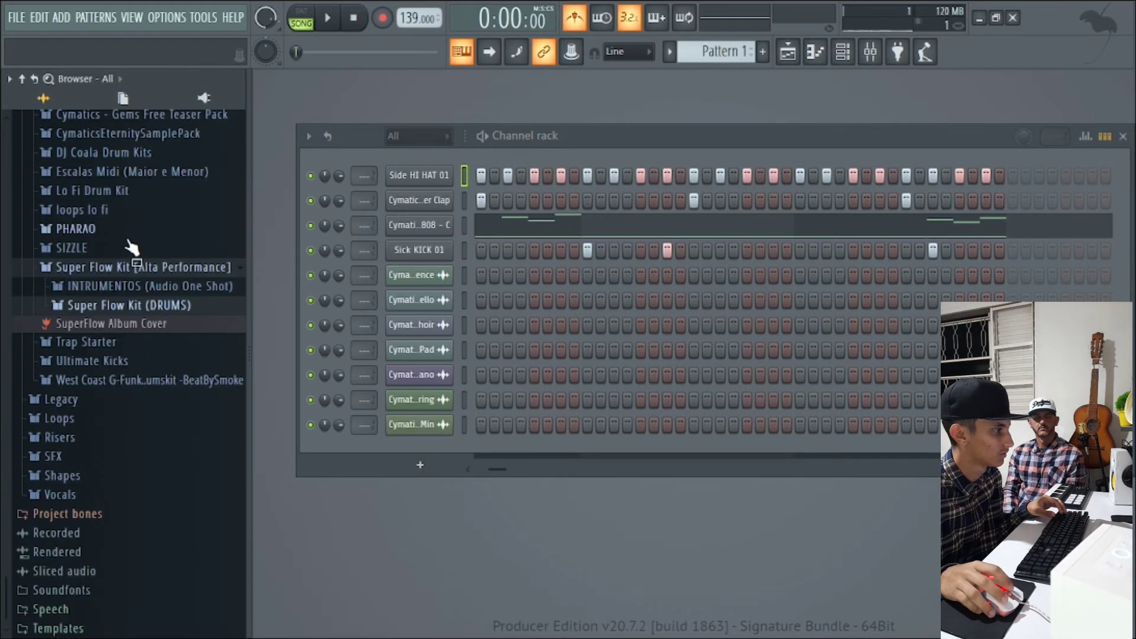
pyautogui.click(131, 308)
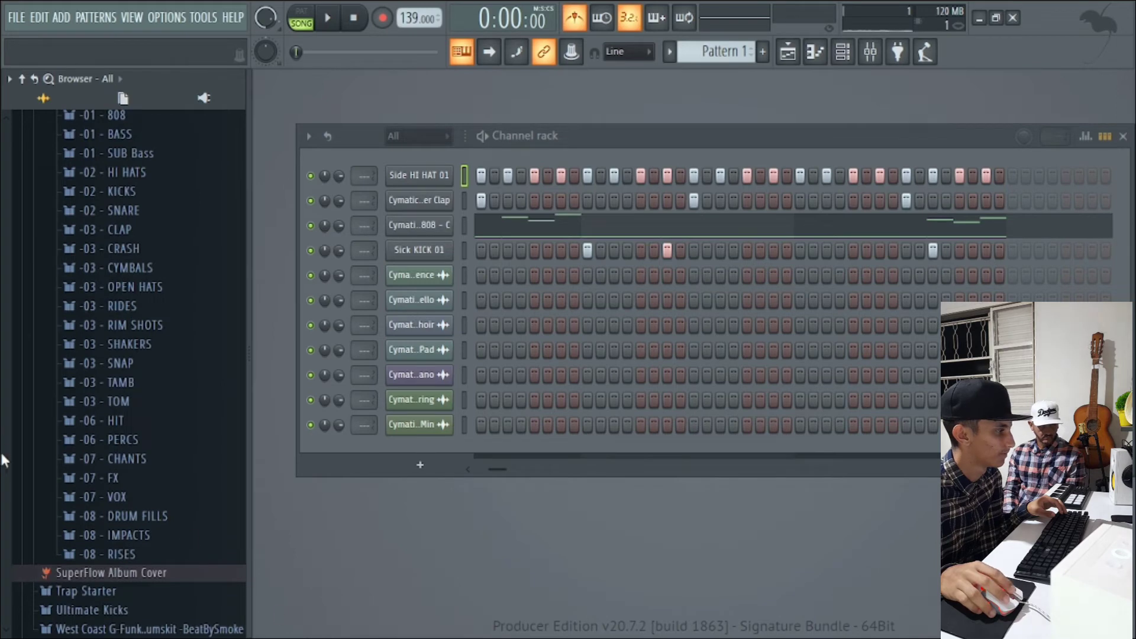
pyautogui.click(149, 384)
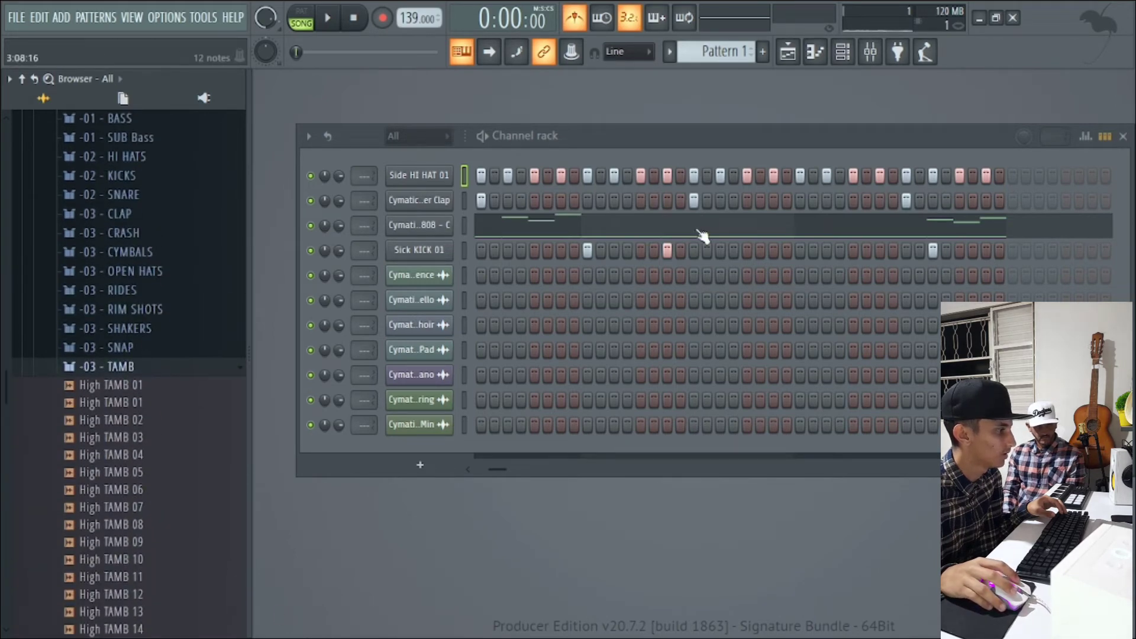
pyautogui.moveTo(136, 404); pyautogui.dragTo(420, 147)
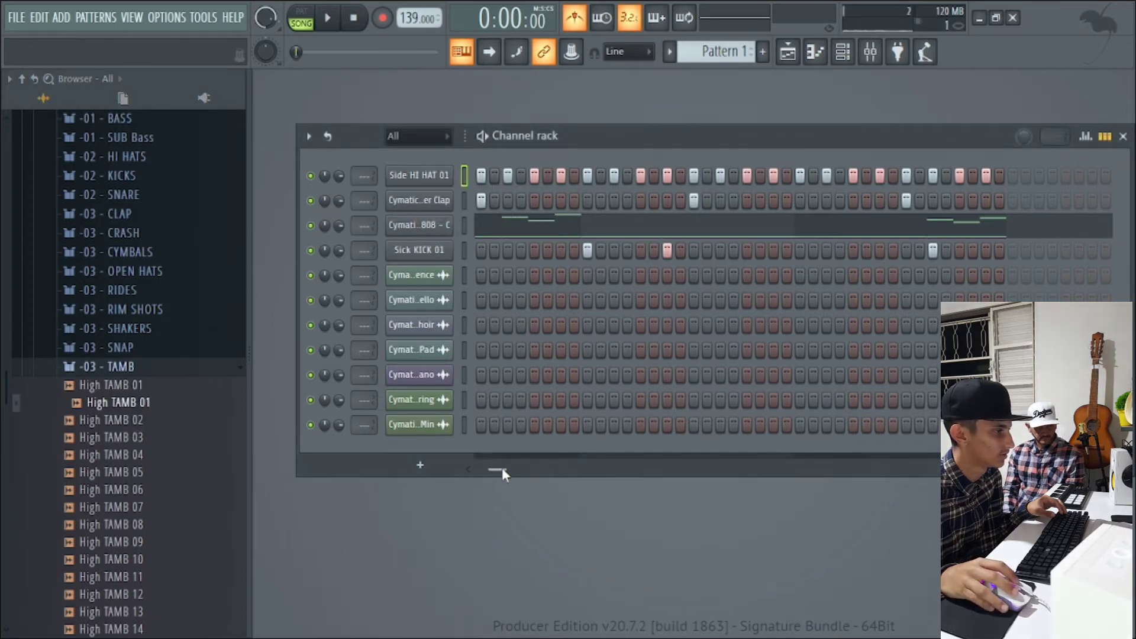
pyautogui.moveTo(501, 469); pyautogui.dragTo(404, 478)
pyautogui.moveTo(122, 421); pyautogui.dragTo(418, 160)
# Try a High TAMB 01 hit on step 9, together with the first clap, during playback.
pyautogui.press('space')
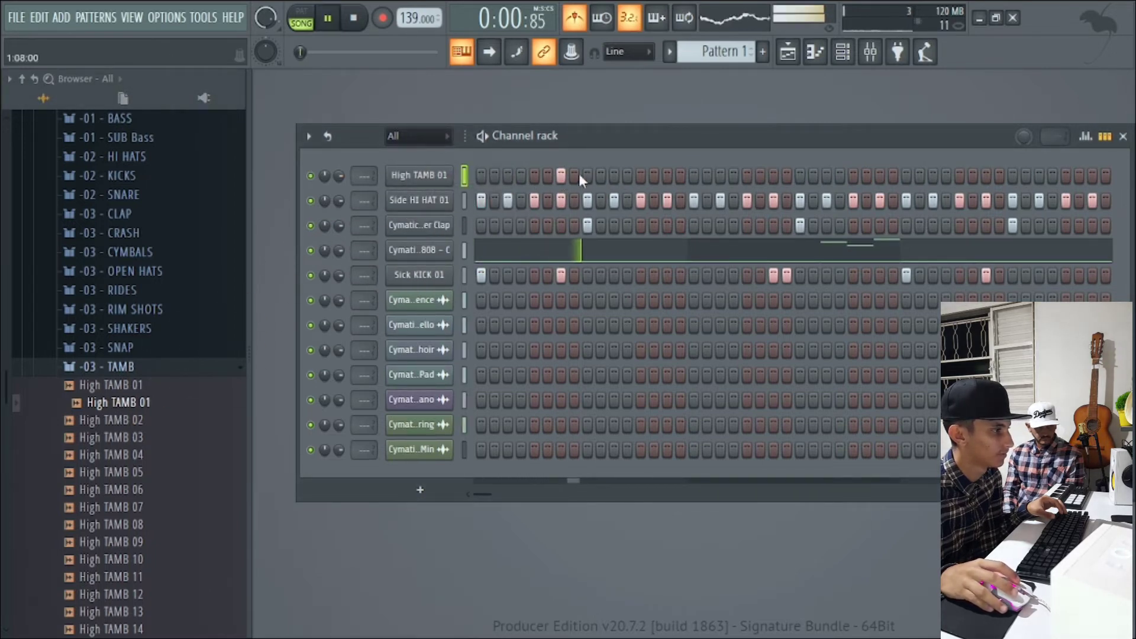
pyautogui.click(588, 175)
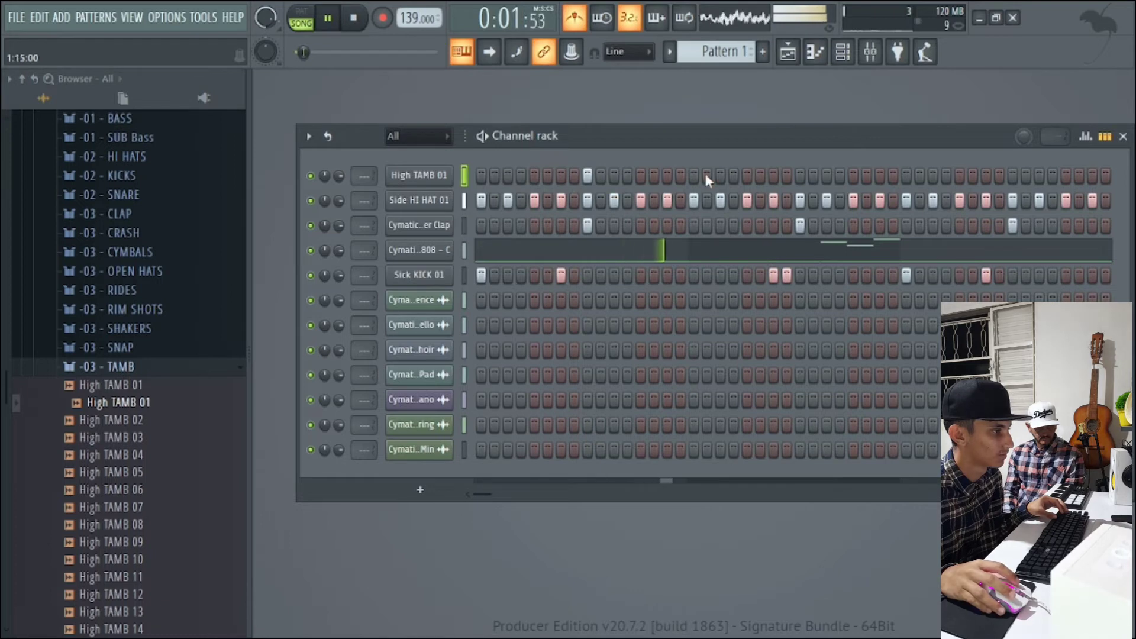
pyautogui.click(1013, 176)
pyautogui.press('space')
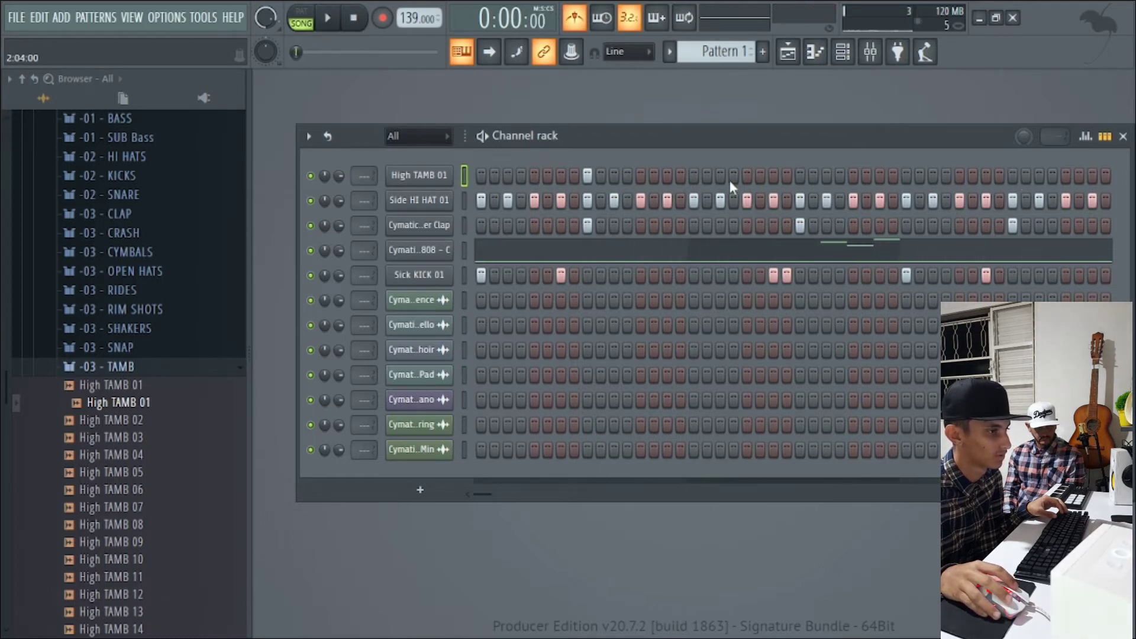
# Place High TAMB 01 hits on every fourth step, starting at step 3, through all four bars while checking them during playback.
pyautogui.press('space')
pyautogui.click(506, 176)
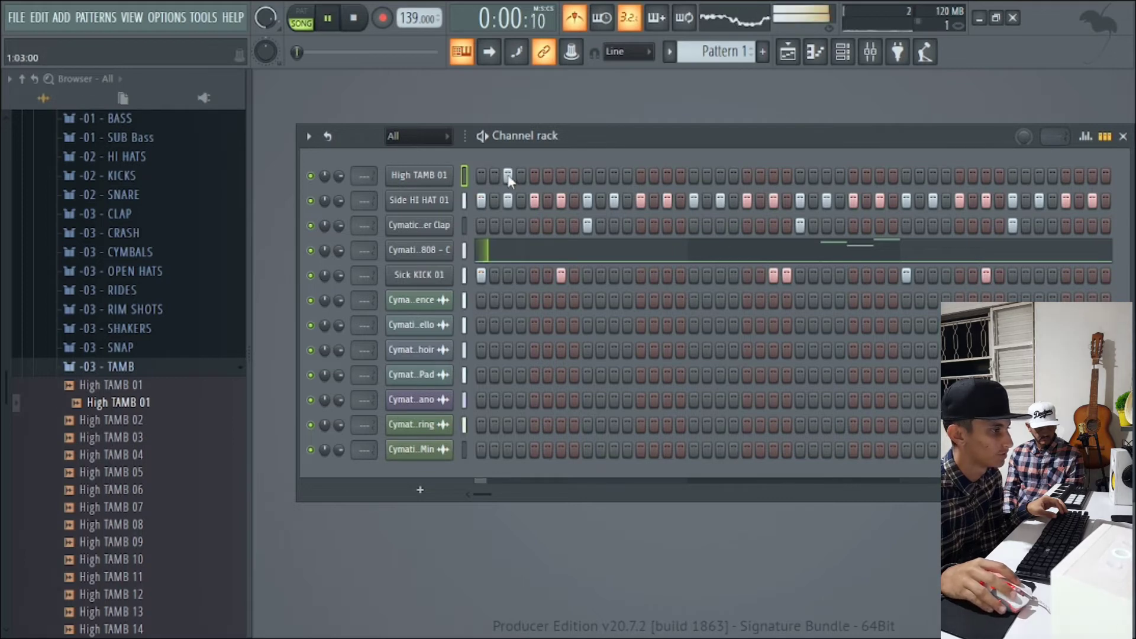
pyautogui.click(561, 175)
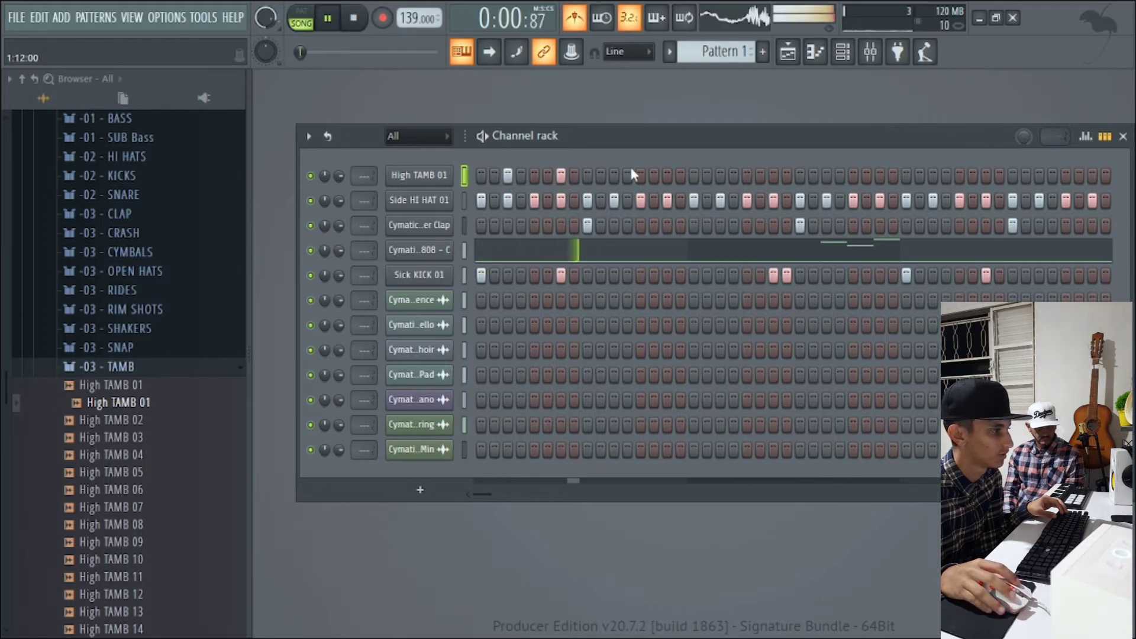
pyautogui.click(614, 175)
pyautogui.click(668, 176)
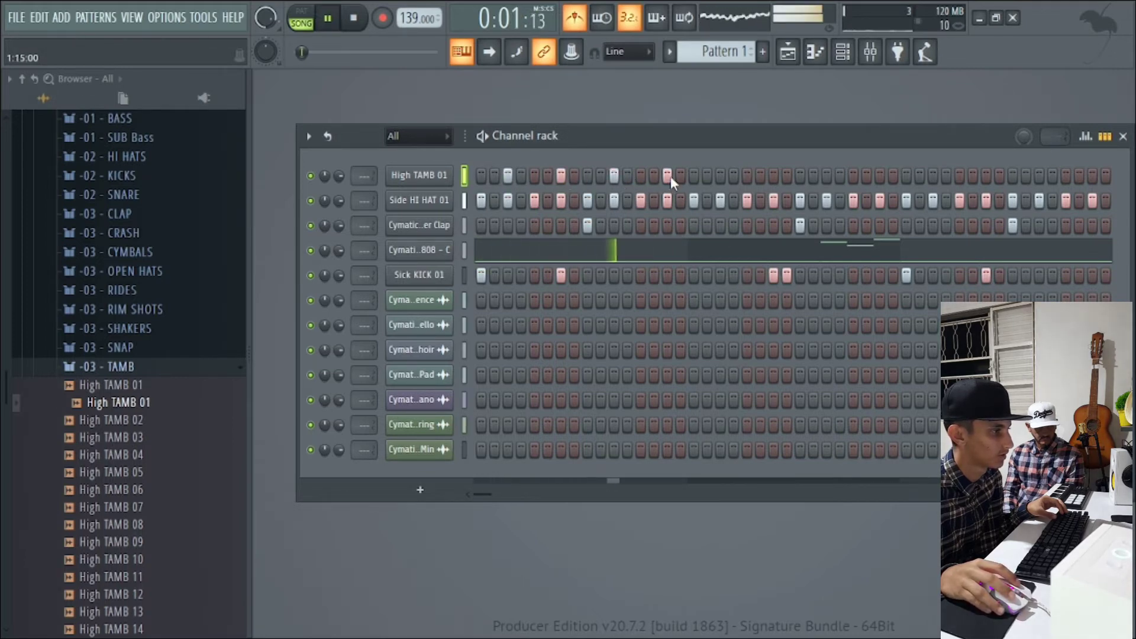
pyautogui.click(721, 176)
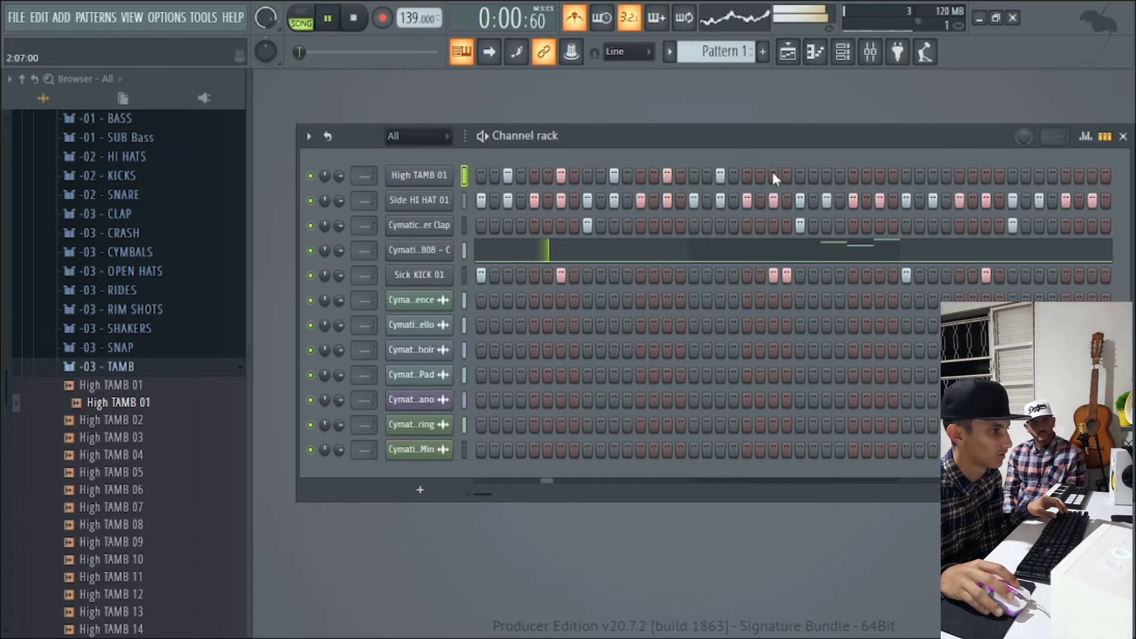
pyautogui.click(882, 176)
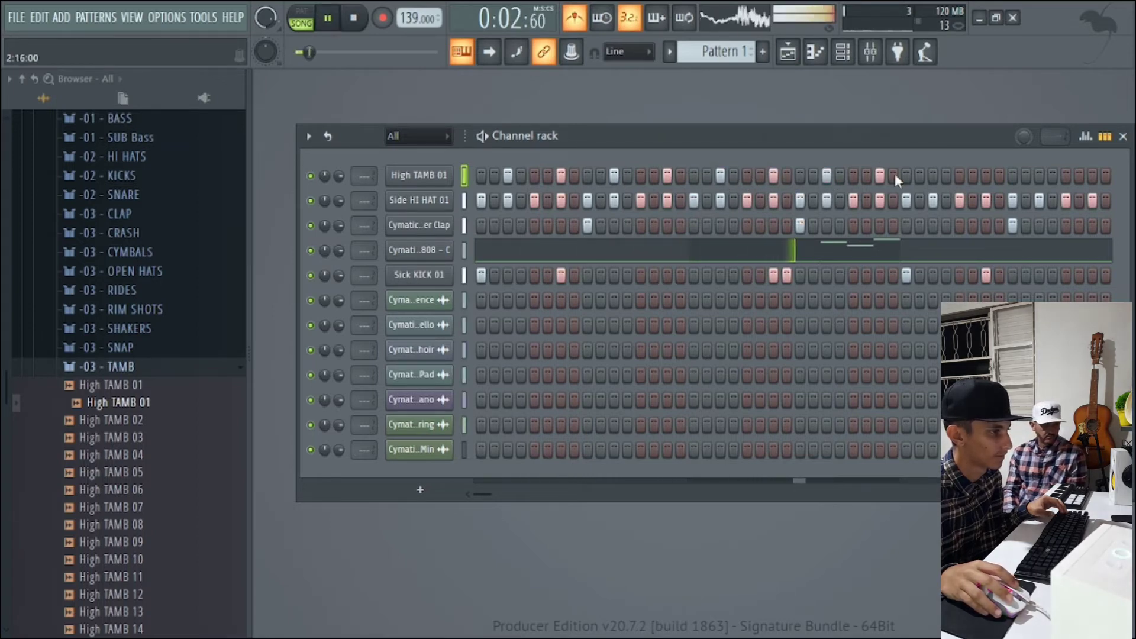
pyautogui.click(934, 176)
pyautogui.click(986, 176)
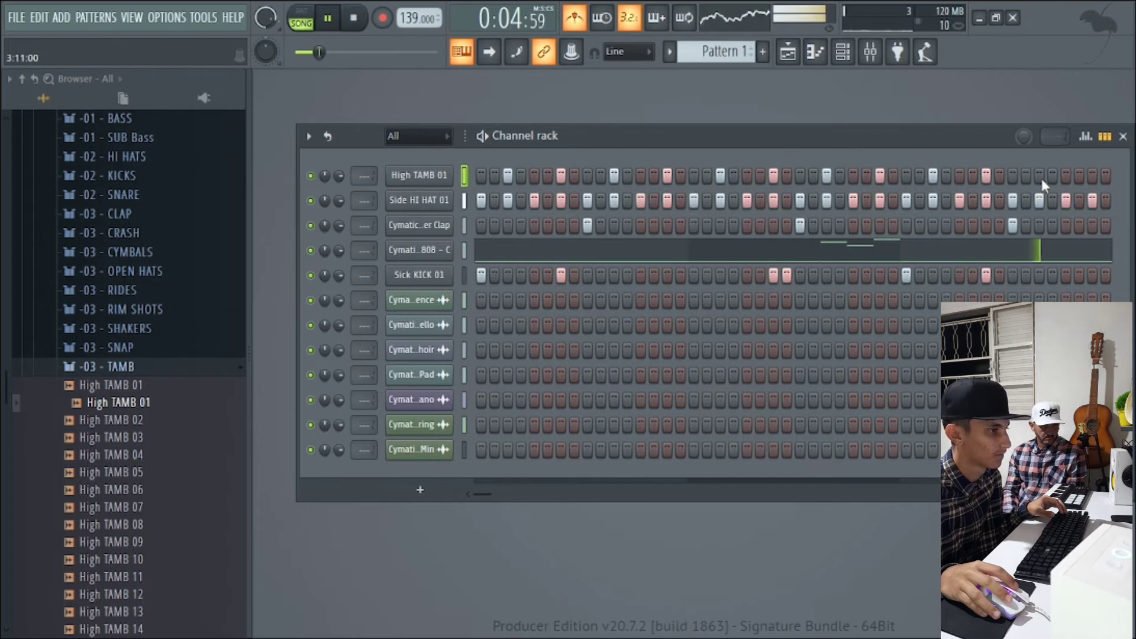
pyautogui.press('space')
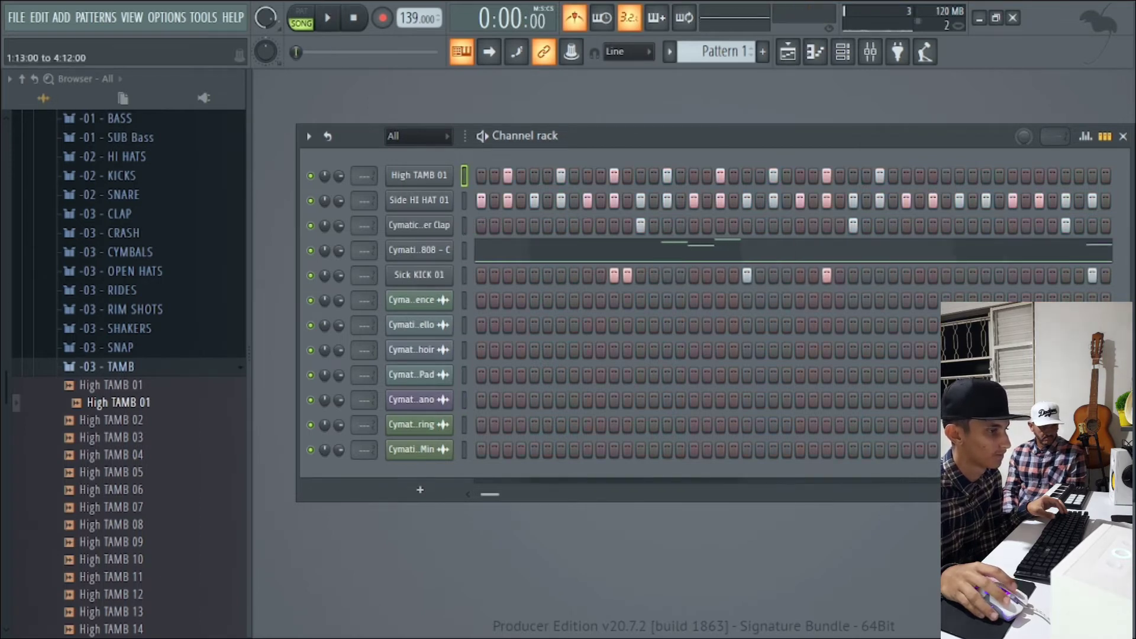
pyautogui.hscroll(2, 793, 314)
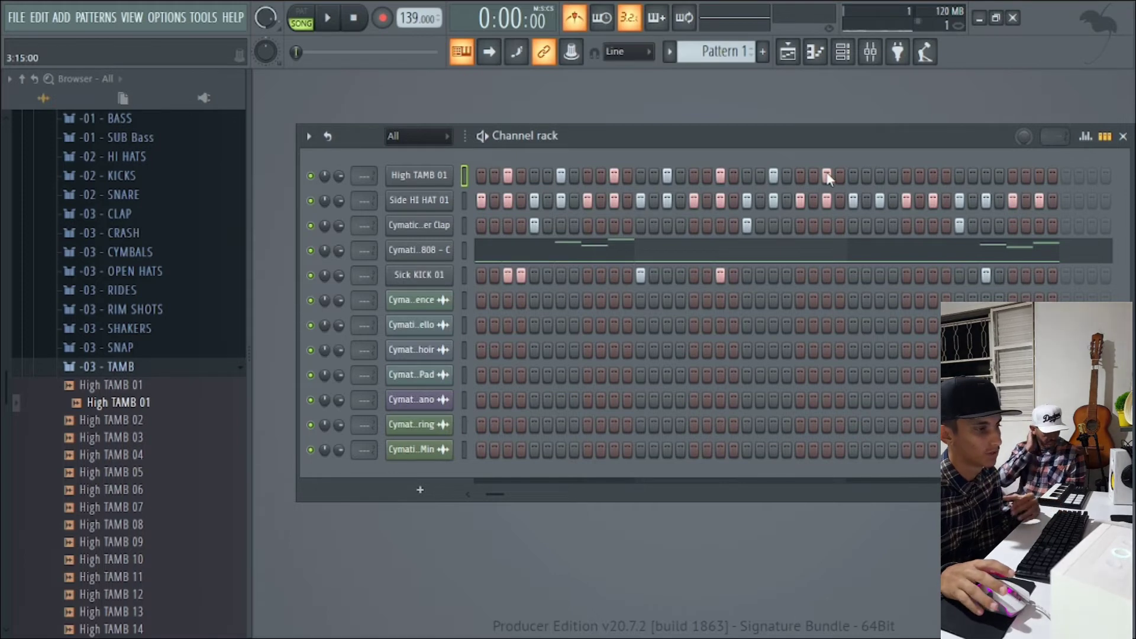
pyautogui.click(881, 175)
pyautogui.click(947, 175)
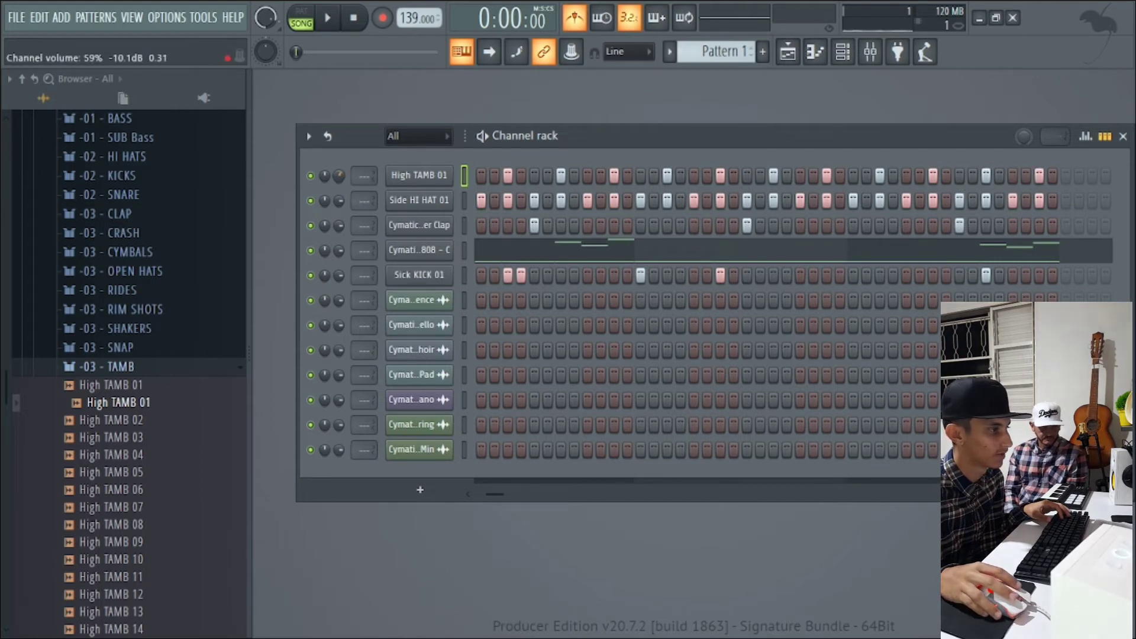
# Lower the High TAMB 01 channel volume to 54% during playback, and collapse the TAMB folder.
pyautogui.press('space')
pyautogui.scroll(-2, 340, 175)
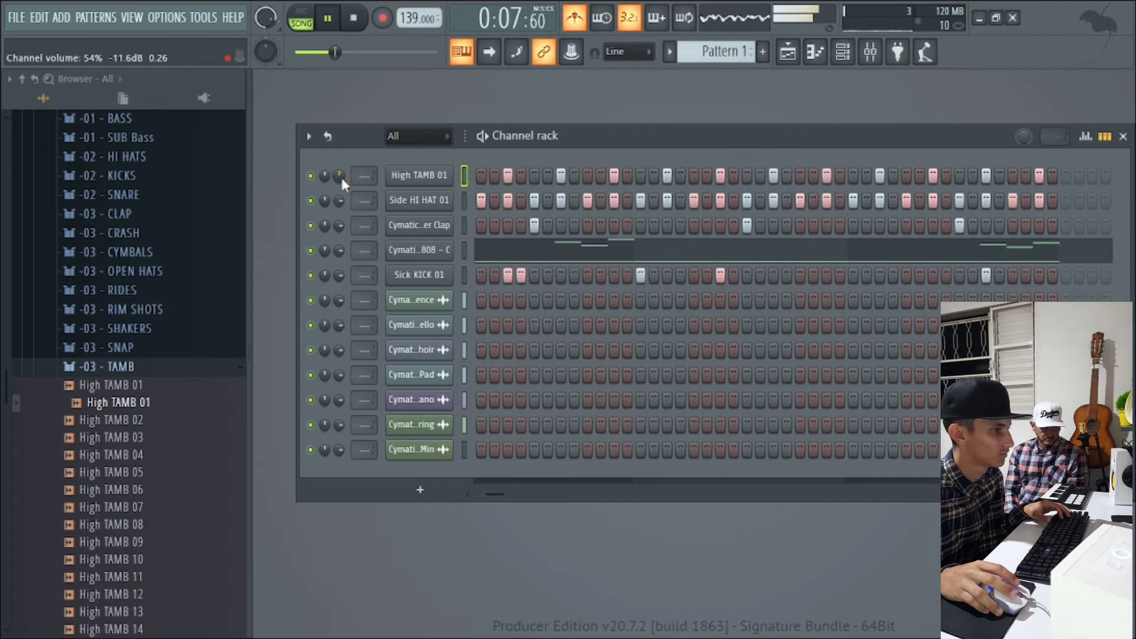
pyautogui.press('space')
pyautogui.click(151, 368)
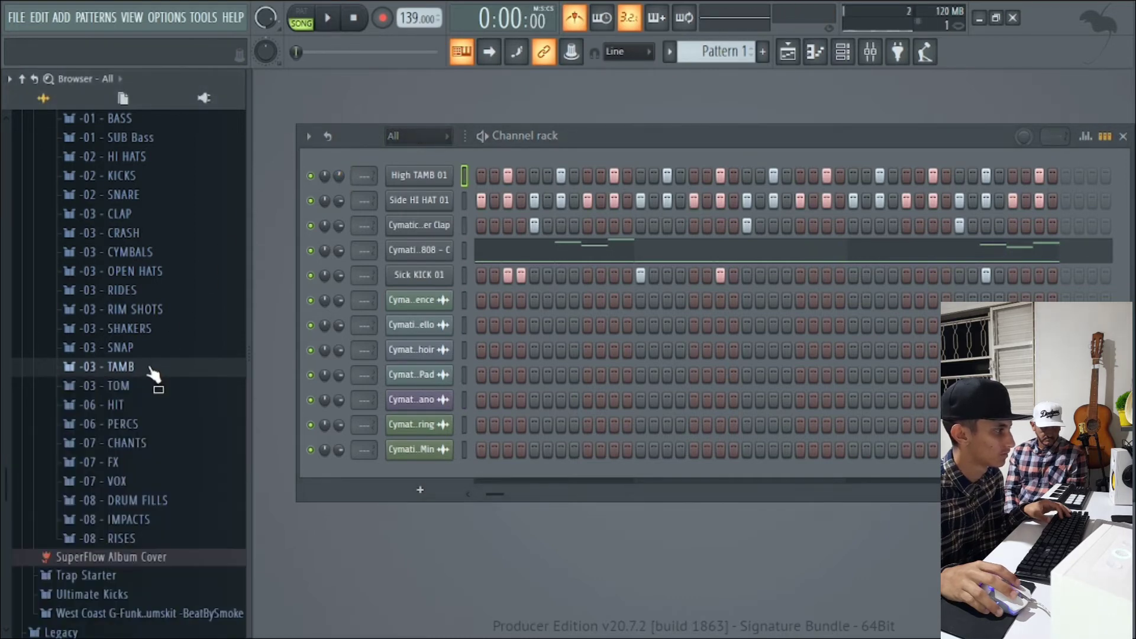
pyautogui.scroll(4, 121, 331)
pyautogui.scroll(-2, 136, 314)
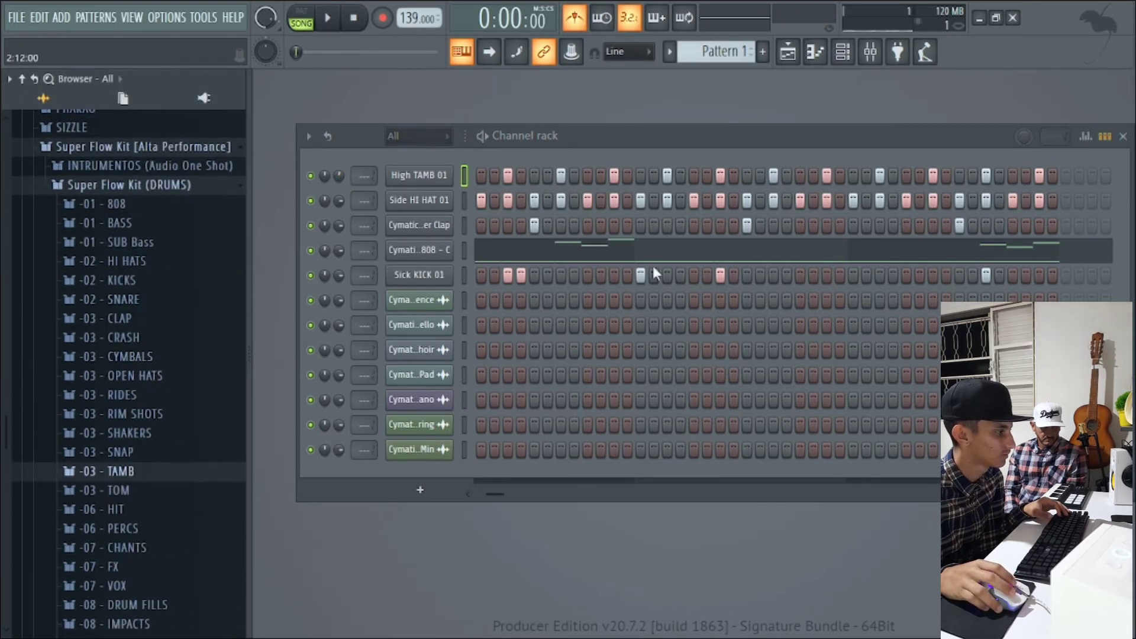
# Open the playlist and split Pattern 1 by channel into separate patterns.
pyautogui.click(793, 54)
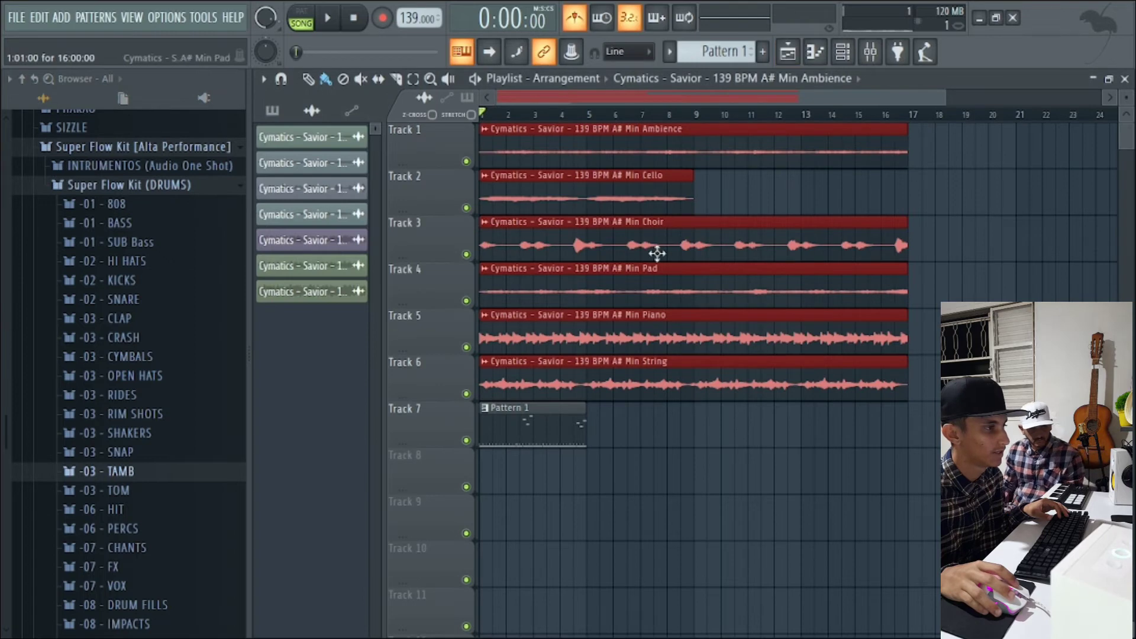
pyautogui.scroll(-2, 647, 436)
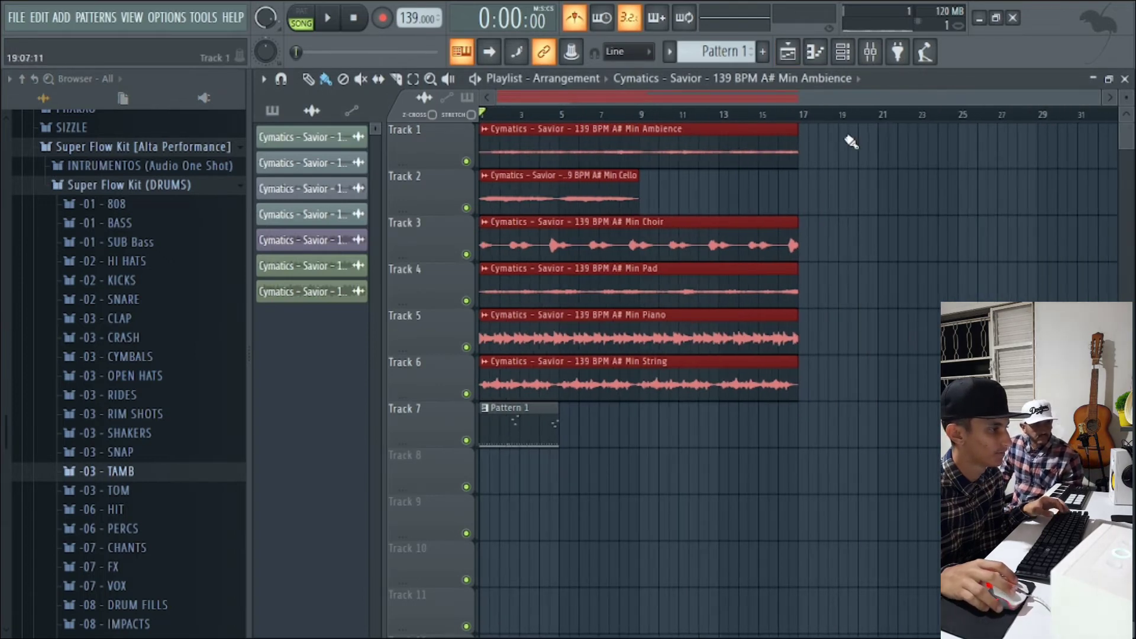
pyautogui.click(510, 429)
pyautogui.rightClick(280, 142)
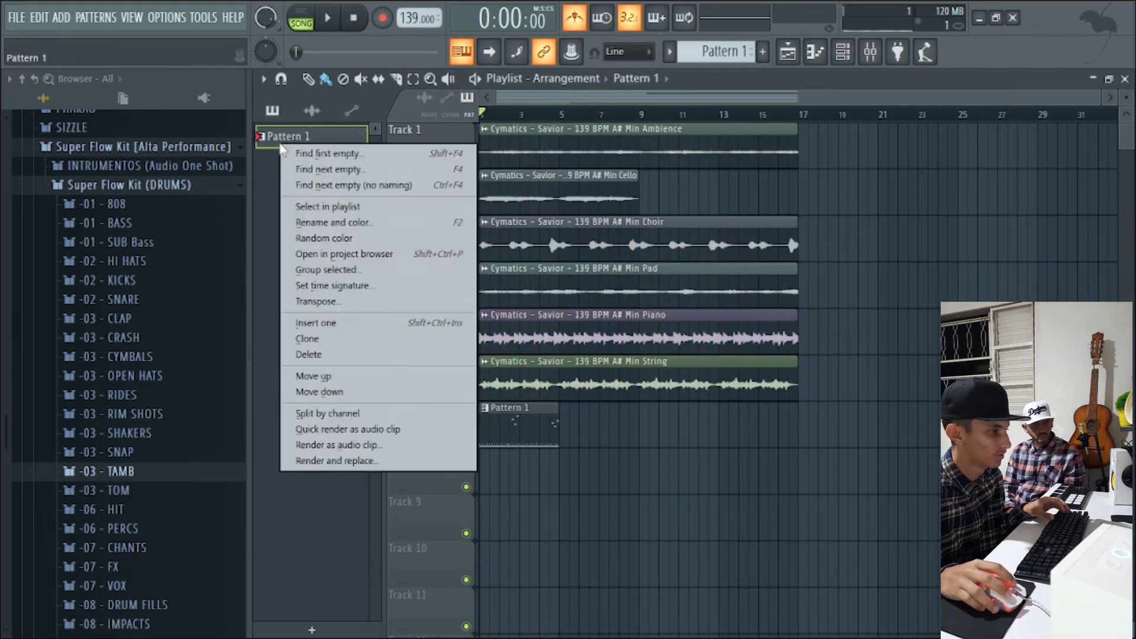
pyautogui.click(329, 413)
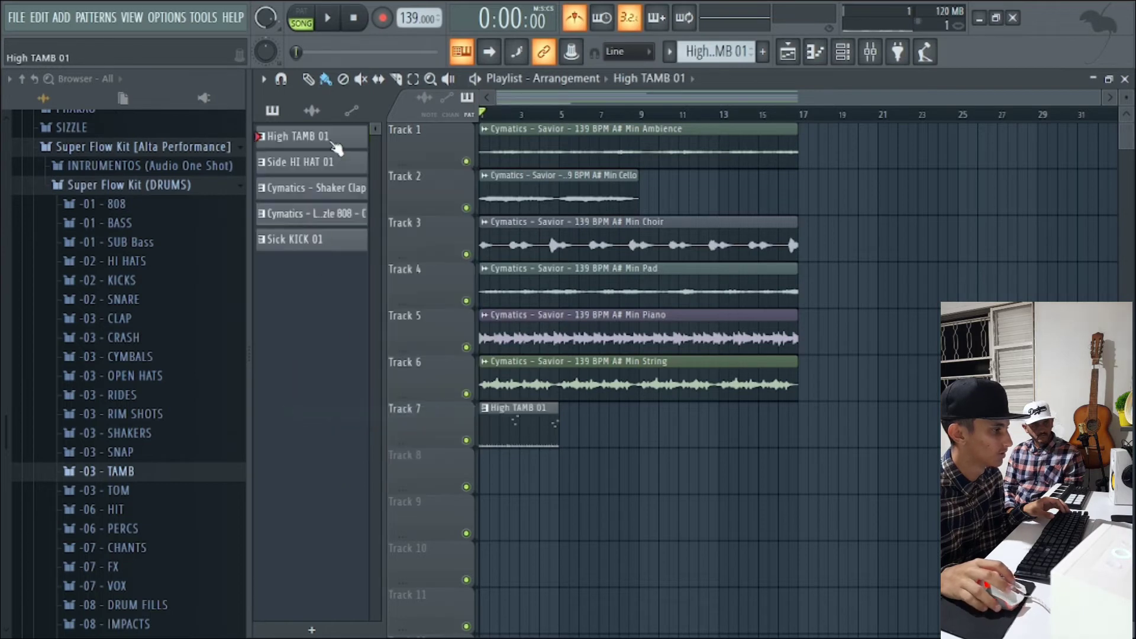
pyautogui.click(325, 168)
pyautogui.click(324, 188)
pyautogui.click(325, 215)
pyautogui.click(318, 241)
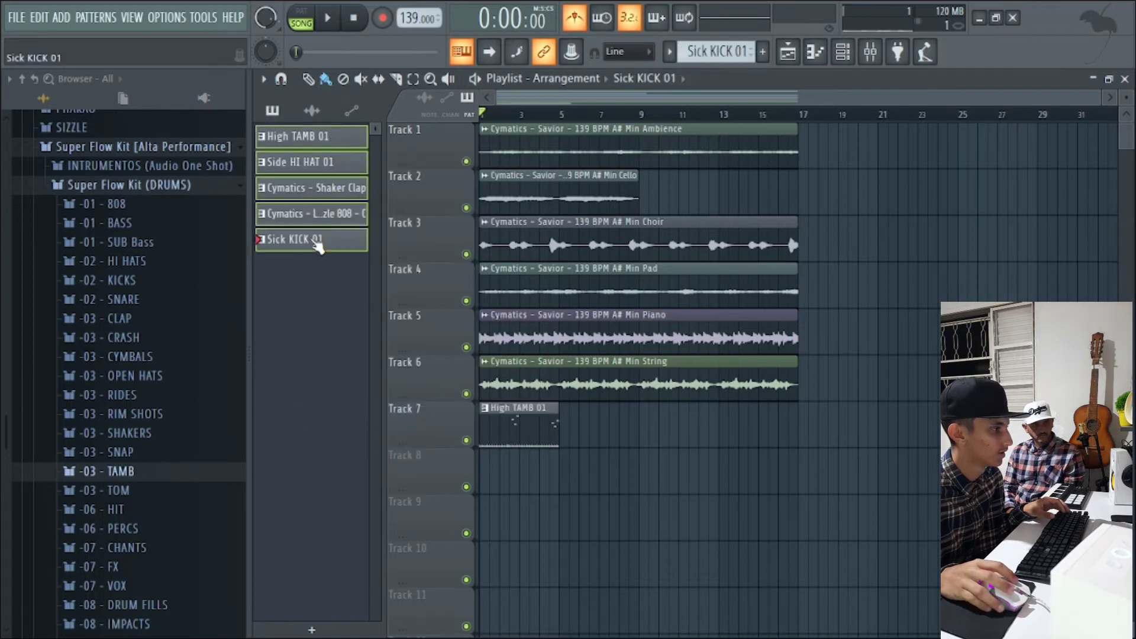
pyautogui.click(305, 144)
# Duplicate the six Savior stem clips directly after the originals, starting at bar 17.
pyautogui.moveTo(894, 149); pyautogui.dragTo(485, 401)
pyautogui.hotkey('ctrl', 'b')
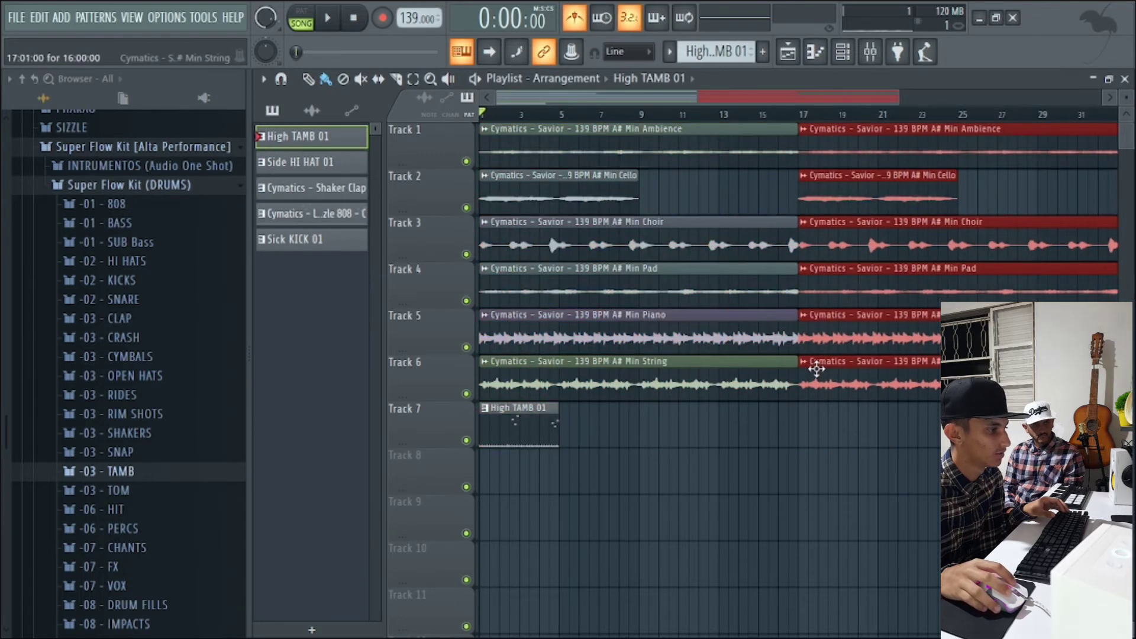
# Delete the first-section Ambience, Cello, Choir, Pad, String and pattern clips, and move the opening Piano clip to Track 6.
pyautogui.rightClick(552, 142)
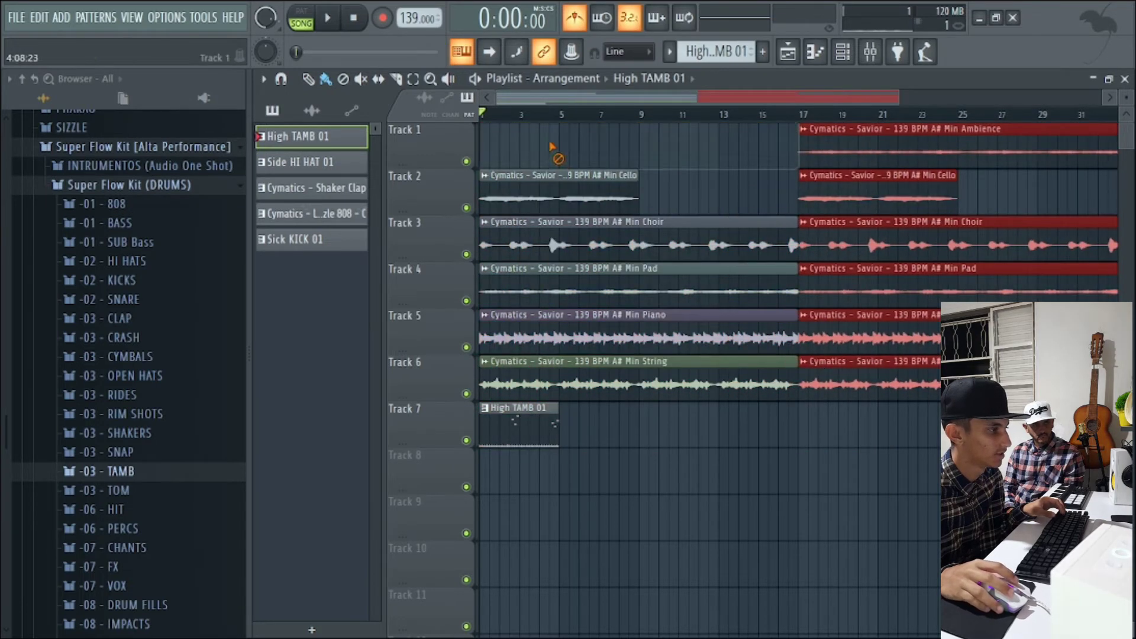
pyautogui.rightClick(568, 183)
pyautogui.rightClick(577, 237)
pyautogui.rightClick(572, 383)
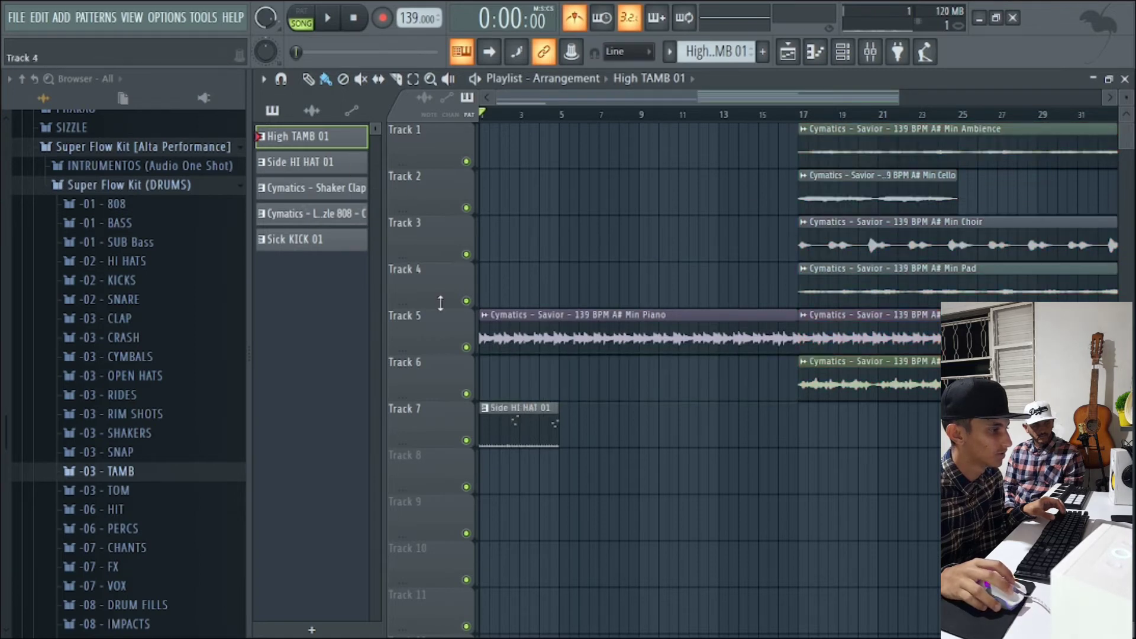
pyautogui.rightClick(539, 435)
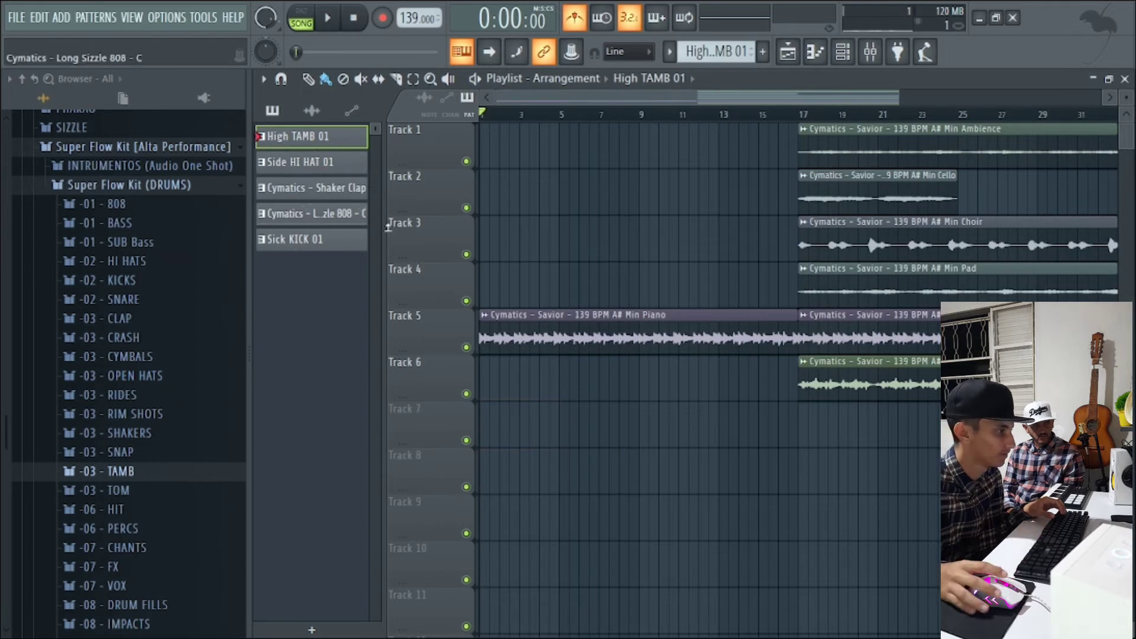
pyautogui.moveTo(545, 325); pyautogui.dragTo(537, 402)
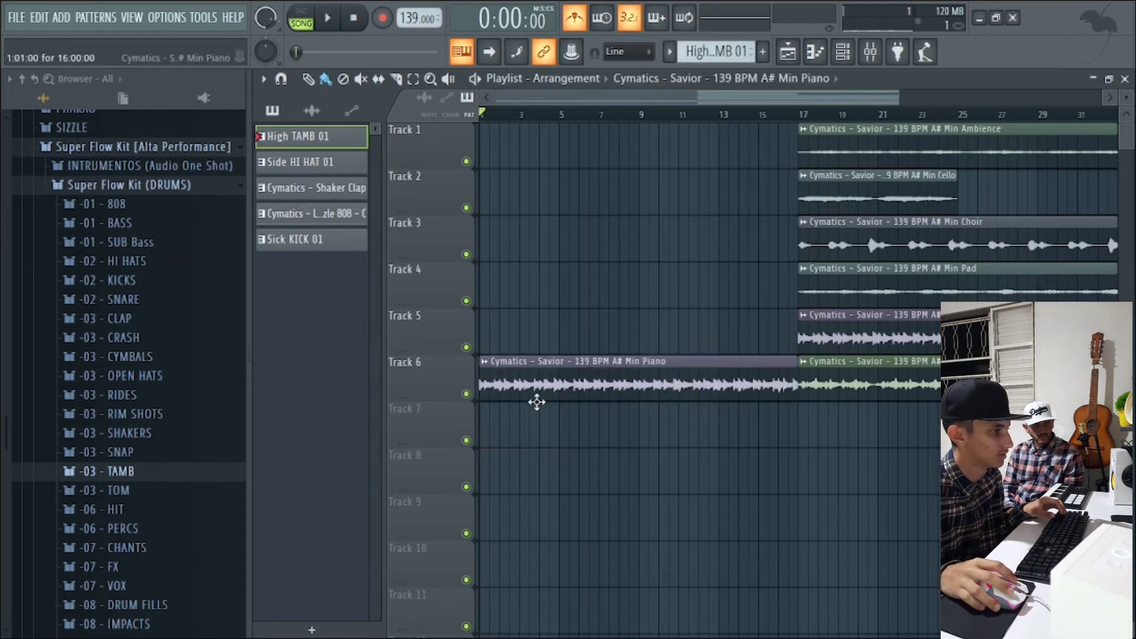
# Add all five split drum and 808 patterns to the playlist and move them to Tracks 7 to 11 at bar 17.
pyautogui.click(273, 111)
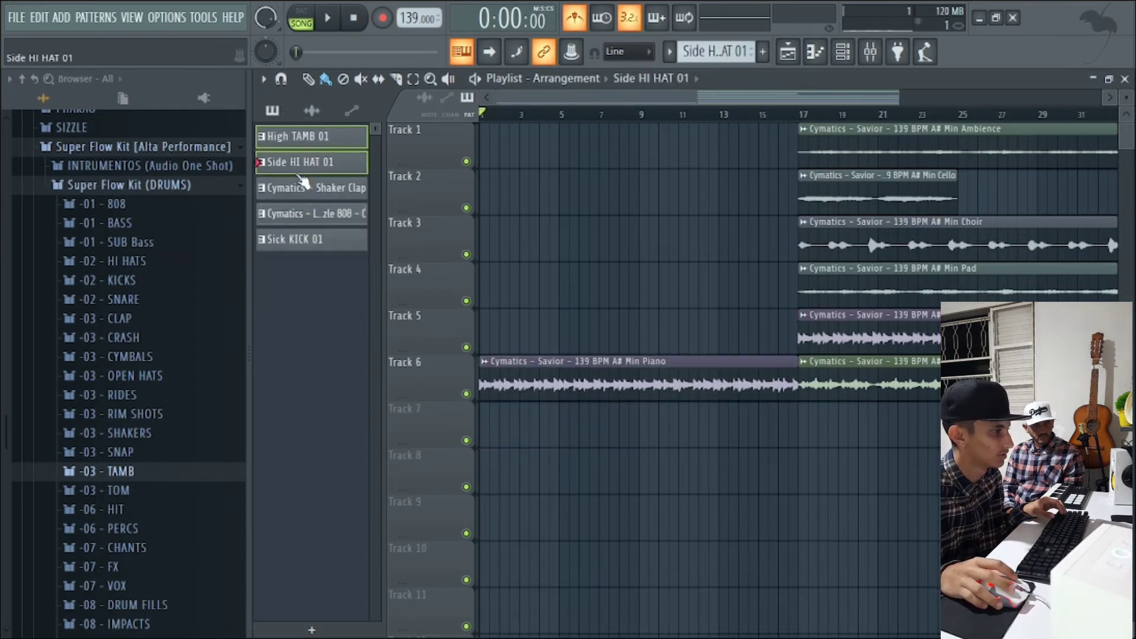
pyautogui.moveTo(296, 137); pyautogui.dragTo(428, 145)
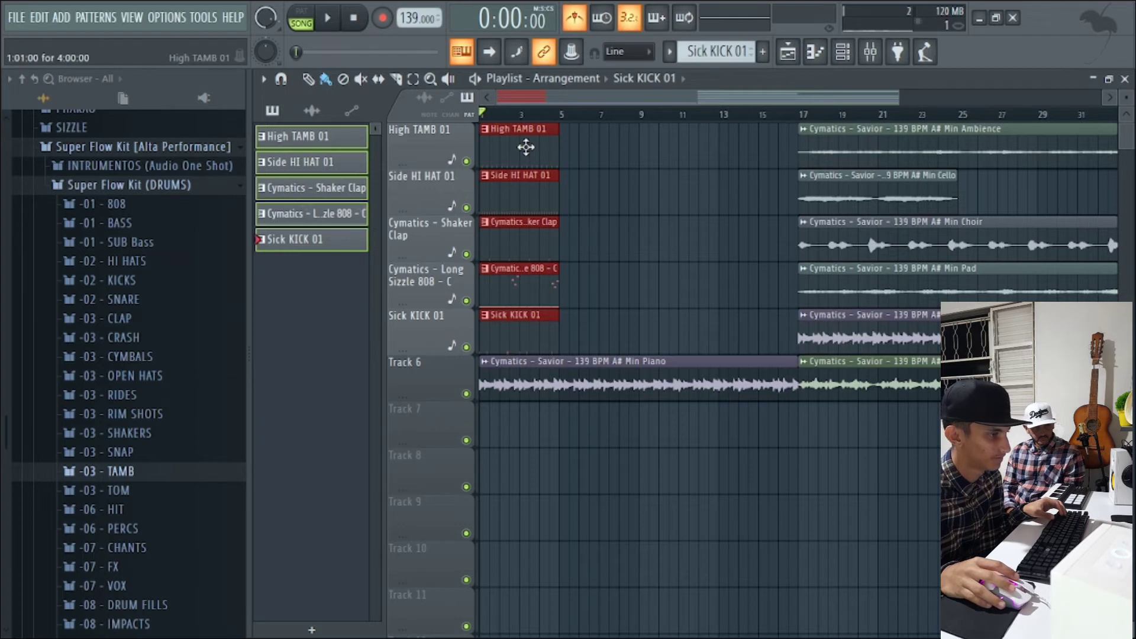
pyautogui.moveTo(526, 147); pyautogui.dragTo(845, 453)
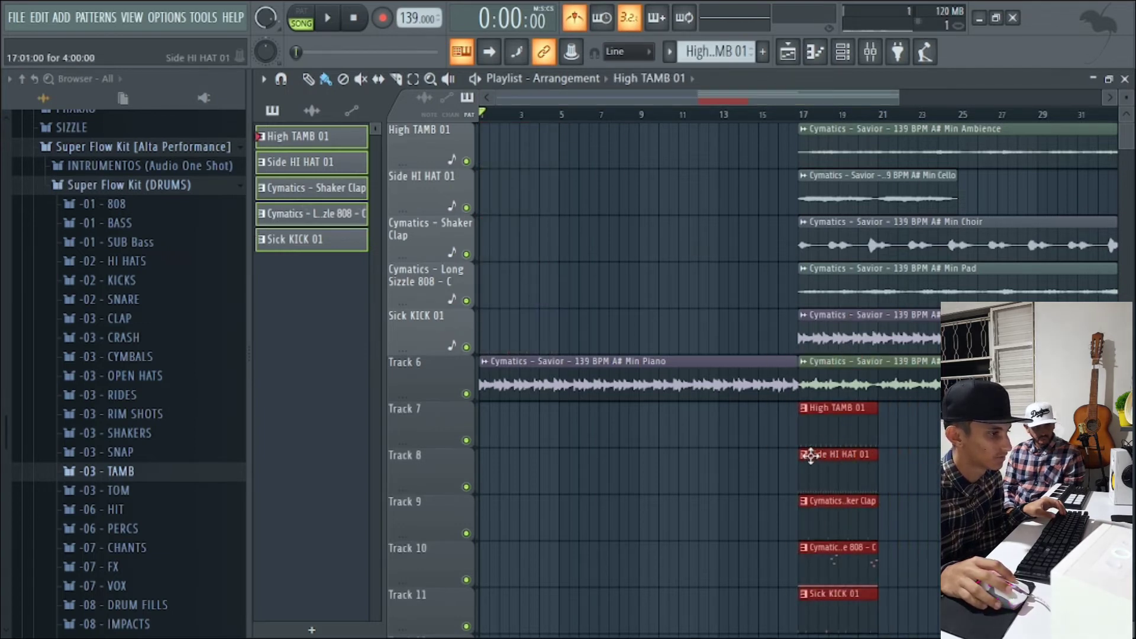
# Play the intro and place a copy of the Choir clip from bar 9 up to bar 17.
pyautogui.scroll(-1, 721, 427)
pyautogui.press('space')
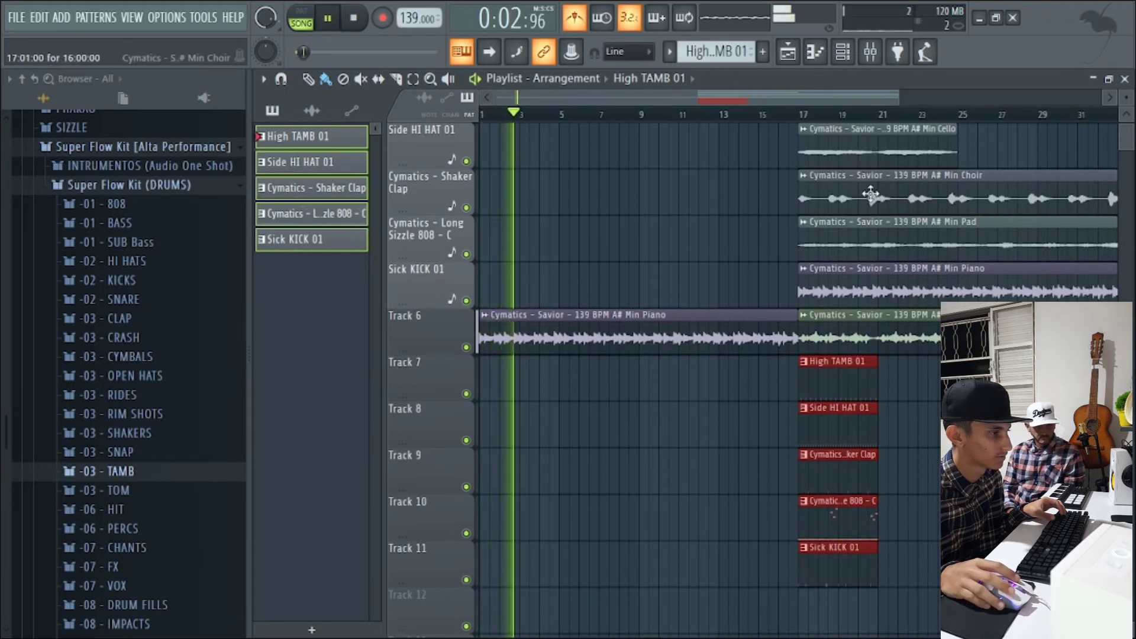
pyautogui.moveTo(882, 198)
pyautogui.mouseDown()
pyautogui.moveTo(489, 198)
pyautogui.moveTo(639, 207)
pyautogui.mouseUp()
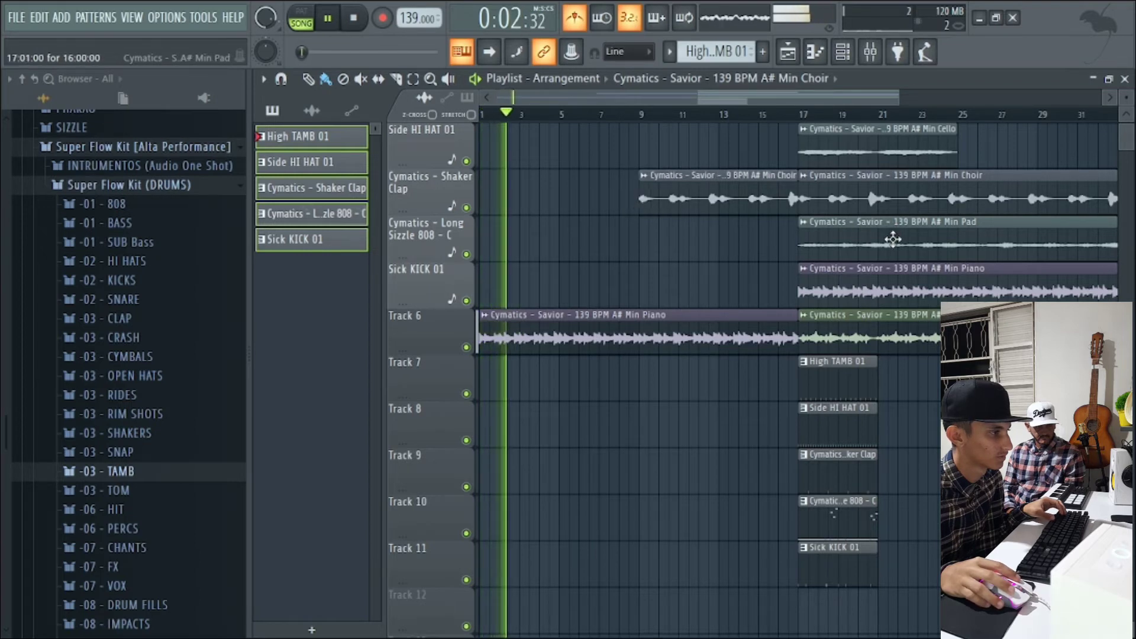
# Place short copies of the Pad and Cello clips in the intro, from bar 13 up to bar 17.
pyautogui.moveTo(815, 228)
pyautogui.mouseDown()
pyautogui.moveTo(495, 228)
pyautogui.moveTo(726, 264)
pyautogui.mouseUp()
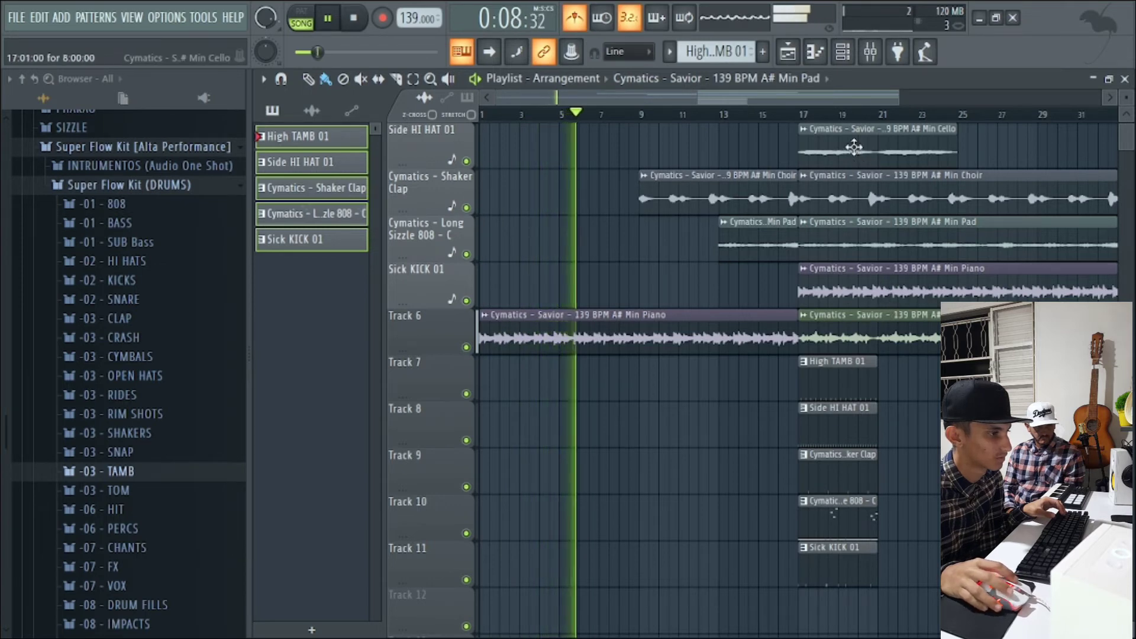
pyautogui.moveTo(851, 155); pyautogui.dragTo(720, 169)
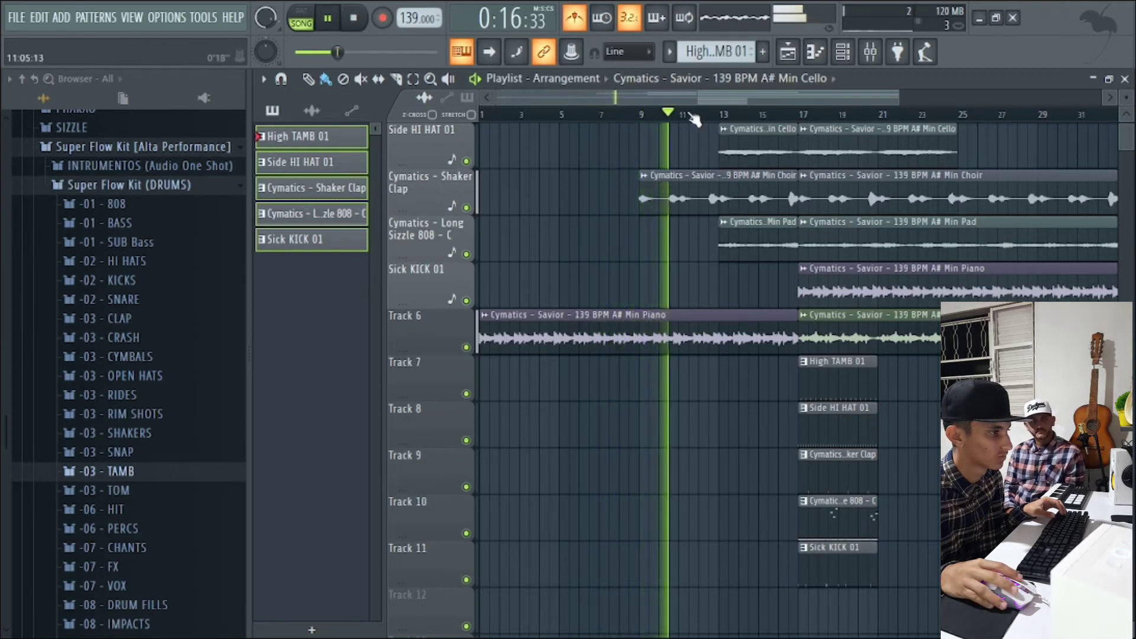
# Select the intro Cello, Choir, Pad and Piano clips and shorten their ends together to leave a gap of about half a bar before bar 17.
pyautogui.scroll(-3, 682, 405)
pyautogui.moveTo(647, 349); pyautogui.dragTo(632, 132)
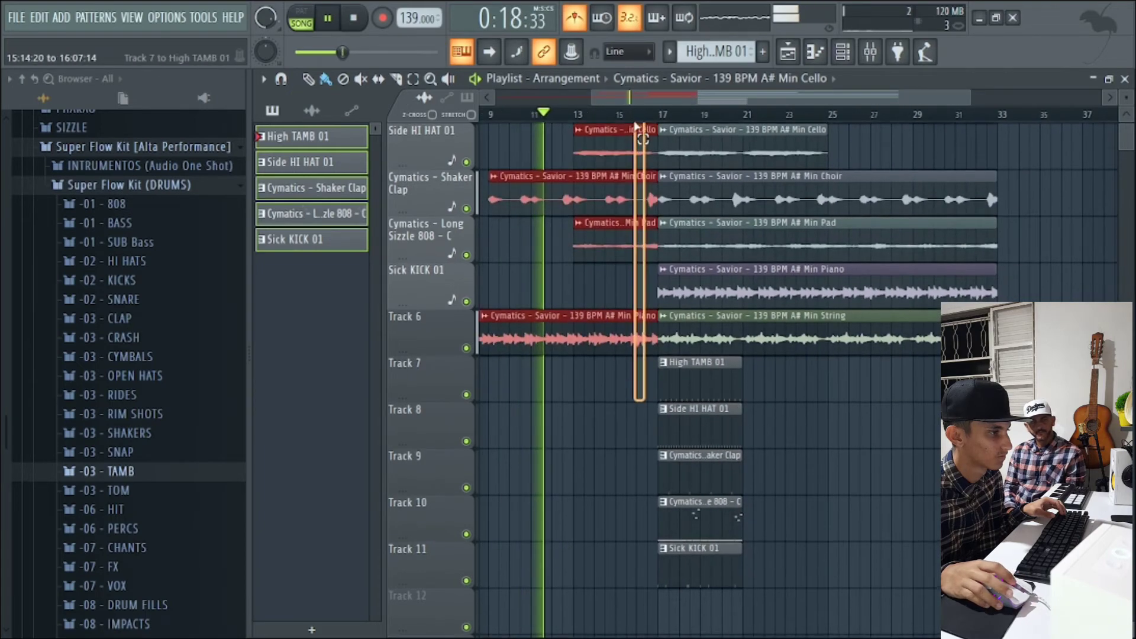
pyautogui.scroll(3, 643, 188)
pyautogui.scroll(2, 643, 188)
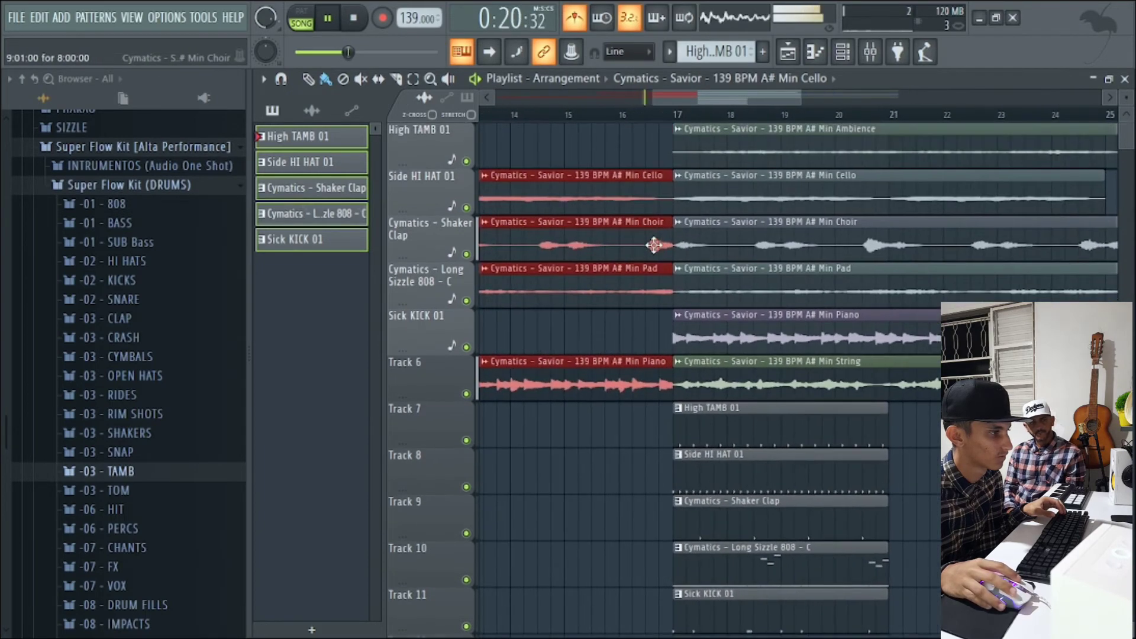
pyautogui.moveTo(667, 190); pyautogui.dragTo(640, 190)
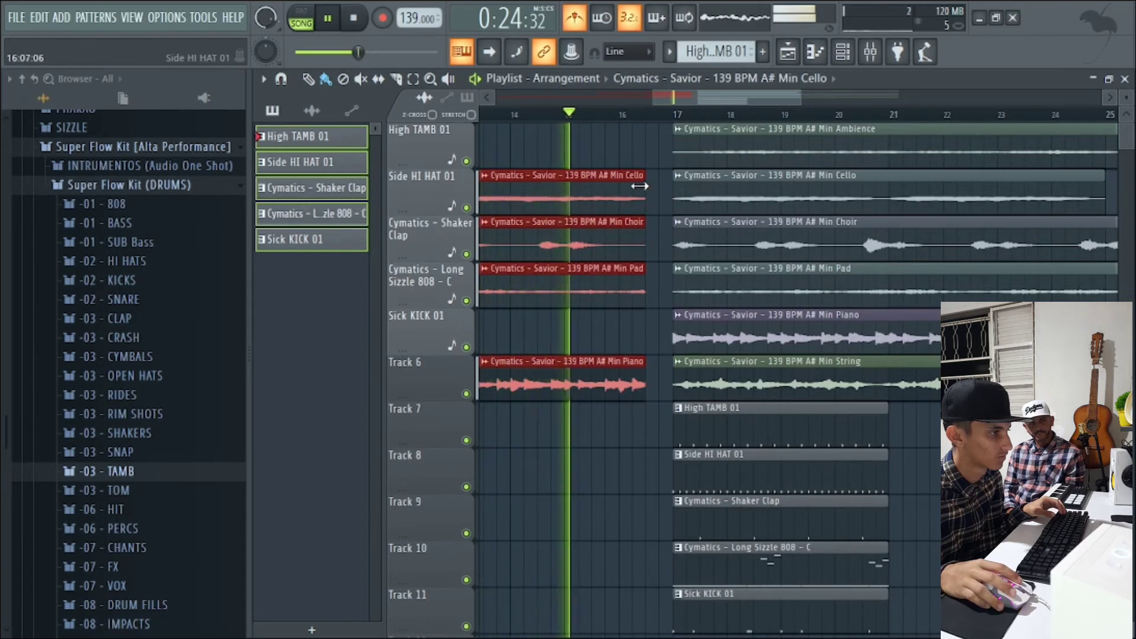
# Select the five drum and 808 pattern clips on Tracks 7 to 11 and repeat them from bar 17 up to bar 33.
pyautogui.scroll(-3, 672, 319)
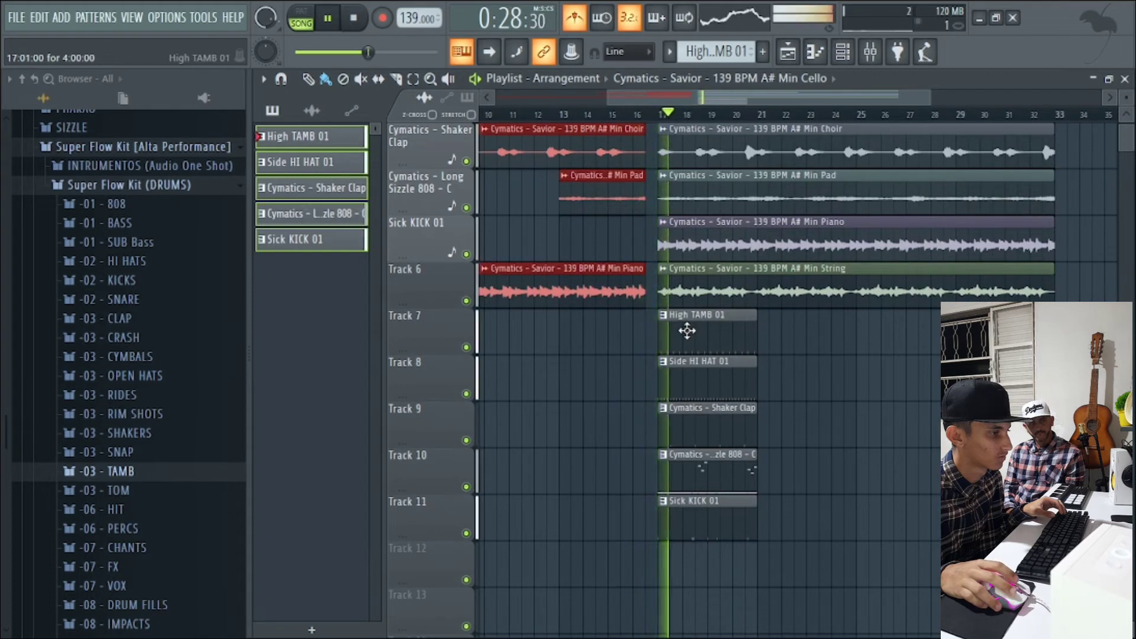
pyautogui.moveTo(801, 358); pyautogui.dragTo(706, 592)
pyautogui.moveTo(763, 305); pyautogui.dragTo(663, 586)
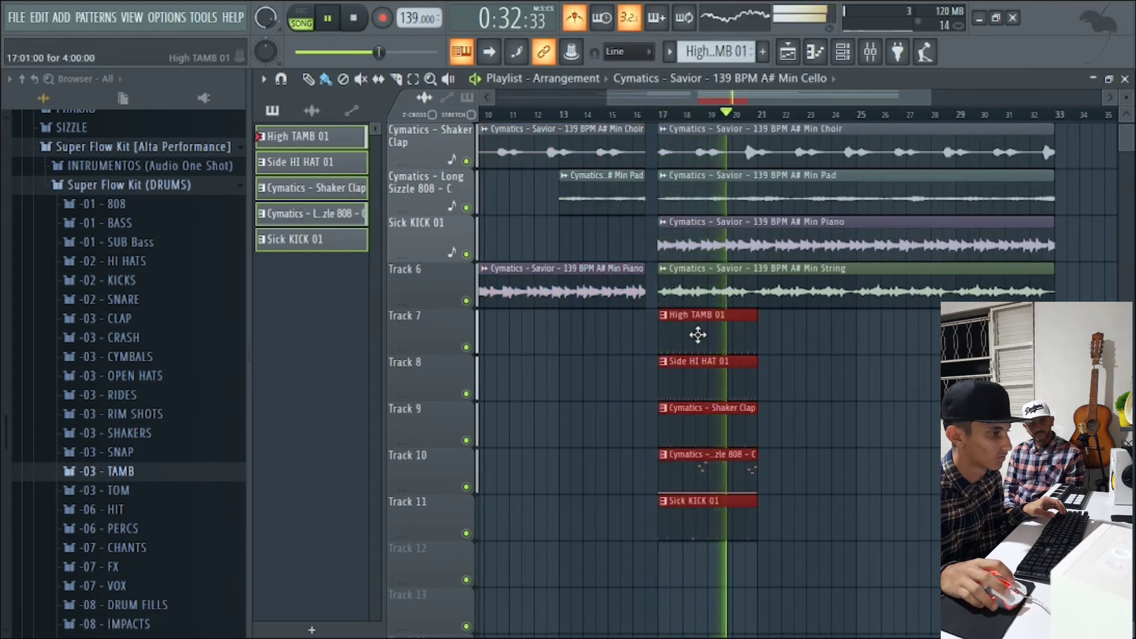
pyautogui.moveTo(698, 332); pyautogui.dragTo(800, 332)
pyautogui.moveTo(888, 300); pyautogui.dragTo(667, 609)
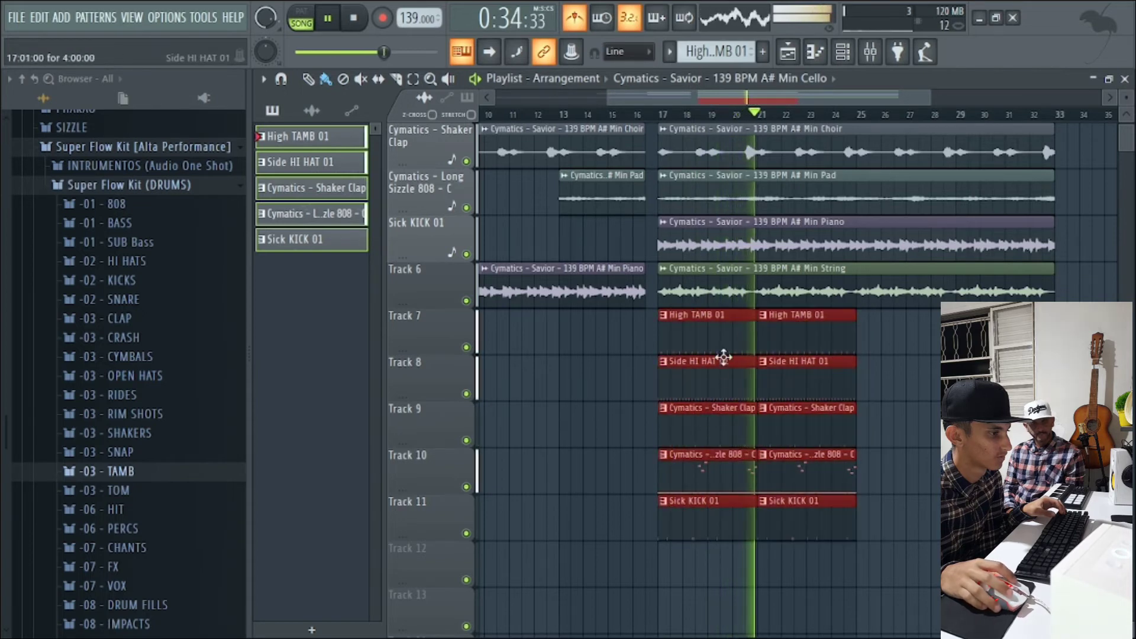
pyautogui.moveTo(817, 331); pyautogui.dragTo(898, 330)
pyautogui.hotkey('ctrl', 'b')
# Select every stem and drum clip between bars 17 and 33 and place a copy of the whole section at bar 33.
pyautogui.scroll(2, 918, 337)
pyautogui.keyDown('ctrl'); pyautogui.scroll(-3, 919, 337); pyautogui.keyUp('ctrl')
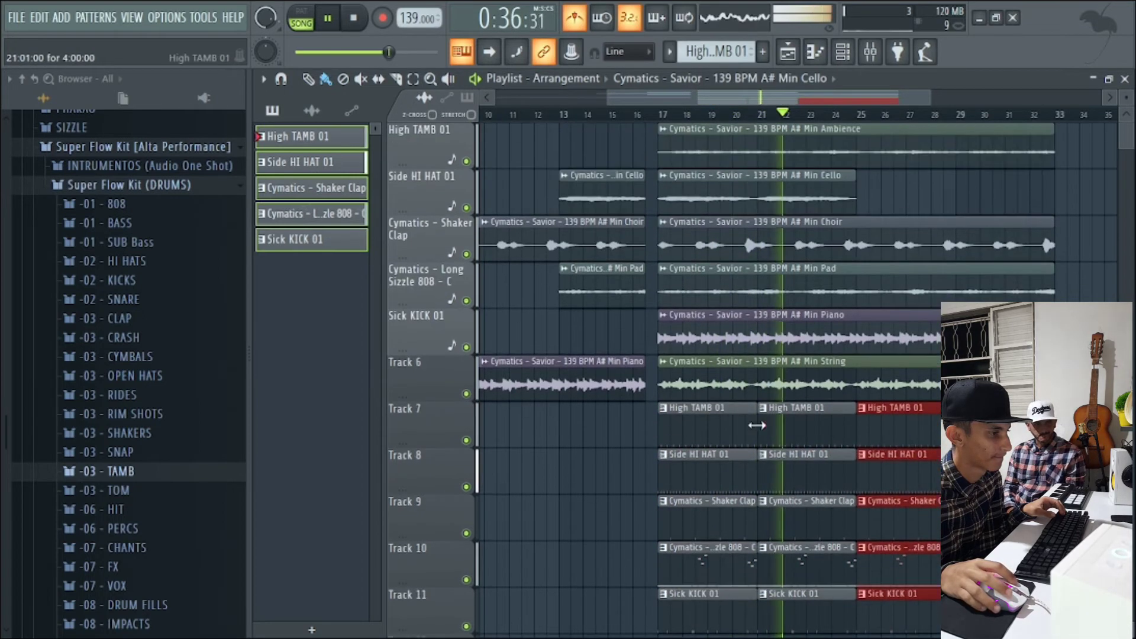
pyautogui.moveTo(973, 140); pyautogui.dragTo(690, 302)
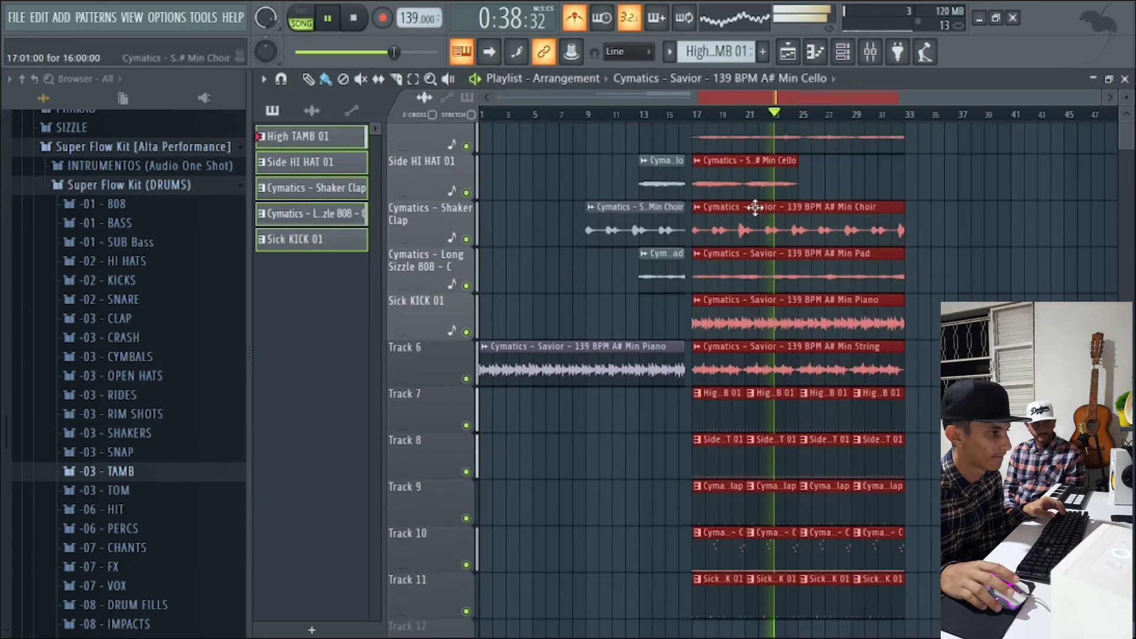
pyautogui.moveTo(732, 157); pyautogui.dragTo(946, 156)
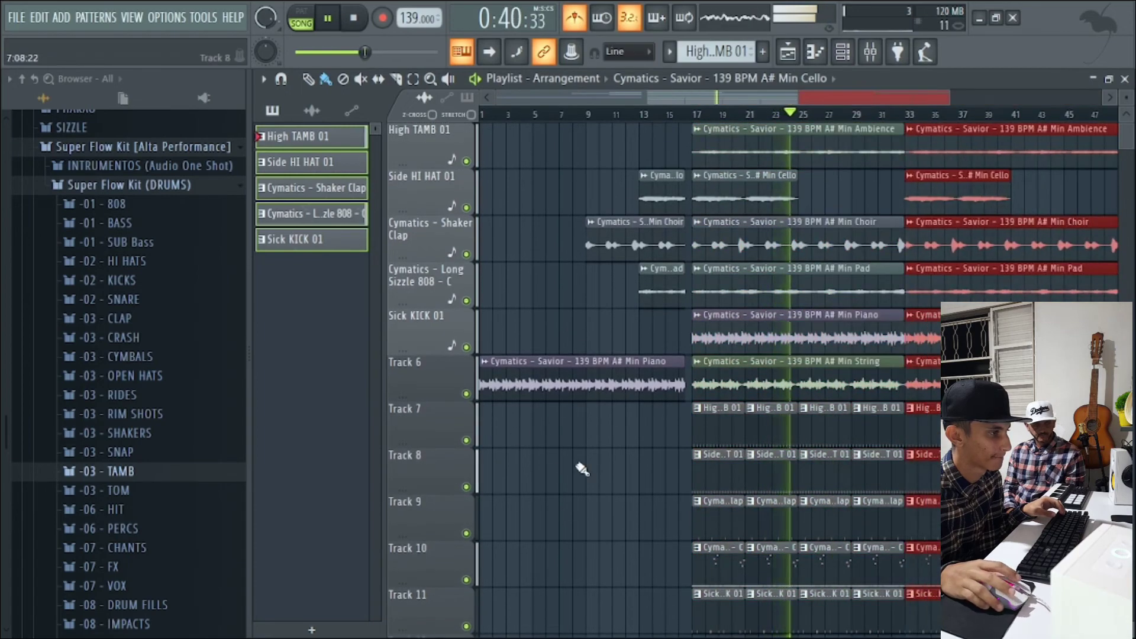
pyautogui.moveTo(586, 448); pyautogui.dragTo(634, 494)
pyautogui.keyDown('ctrl'); pyautogui.scroll(-2, 721, 468); pyautogui.keyUp('ctrl')
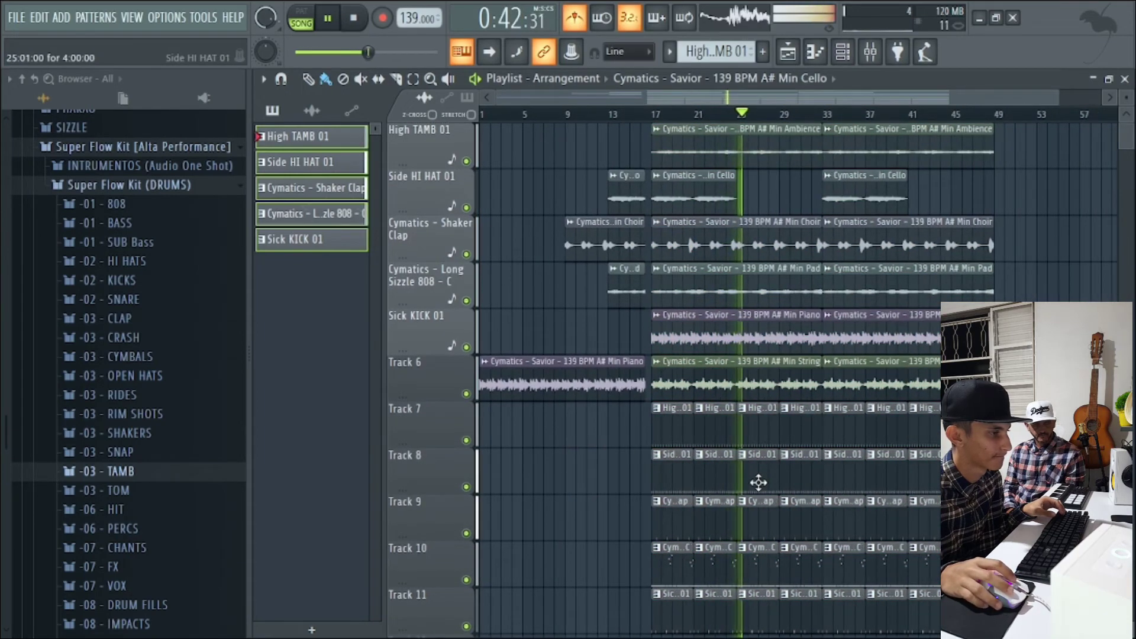
# Delete the High TAMB 01 clips at bars 25 and 29, keeping the Side HI HAT 01 clip at bar 25.
pyautogui.rightClick(763, 471)
pyautogui.click(794, 464)
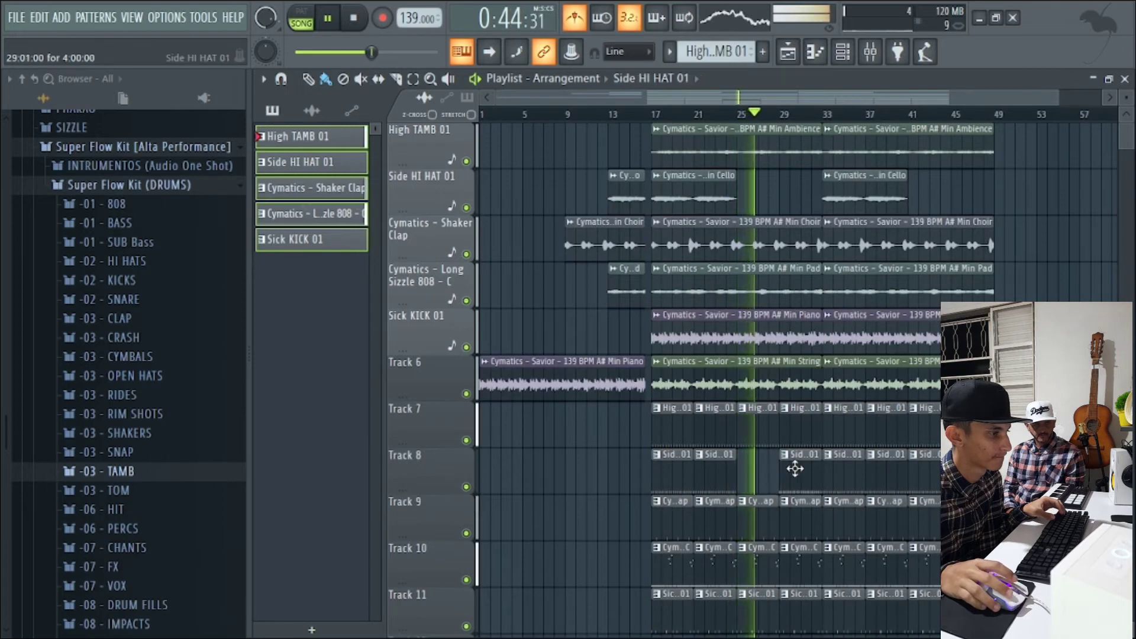
pyautogui.click(760, 467)
pyautogui.rightClick(760, 428)
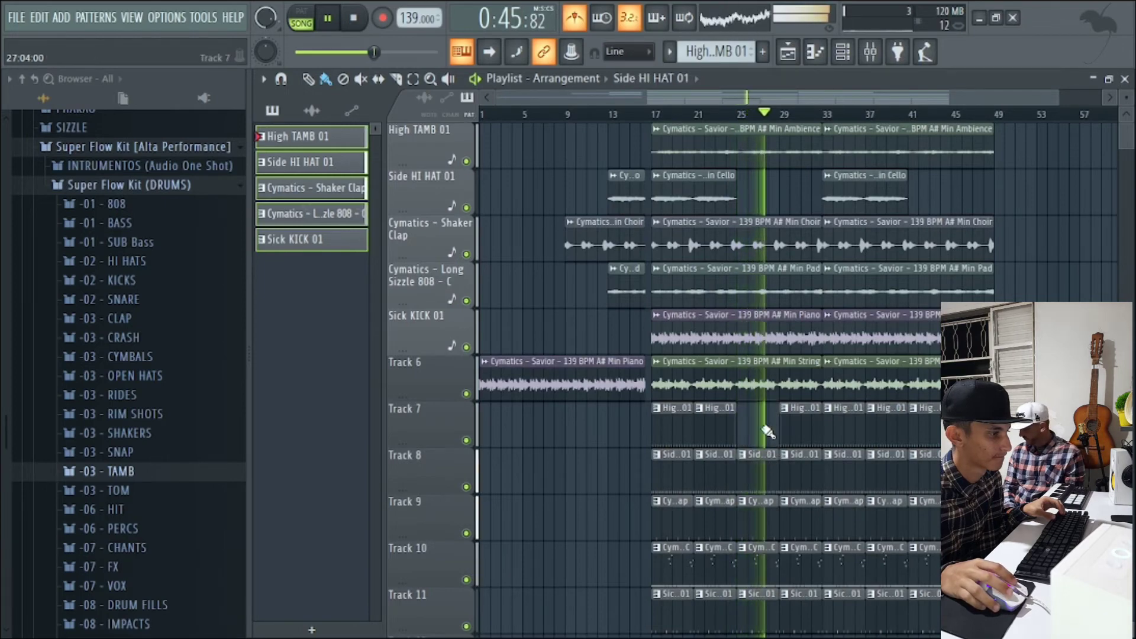
pyautogui.rightClick(802, 428)
# Delete the Side HI HAT 01 clip at bar 33 on Track 8.
pyautogui.scroll(-1, 832, 451)
pyautogui.scroll(2, 832, 451)
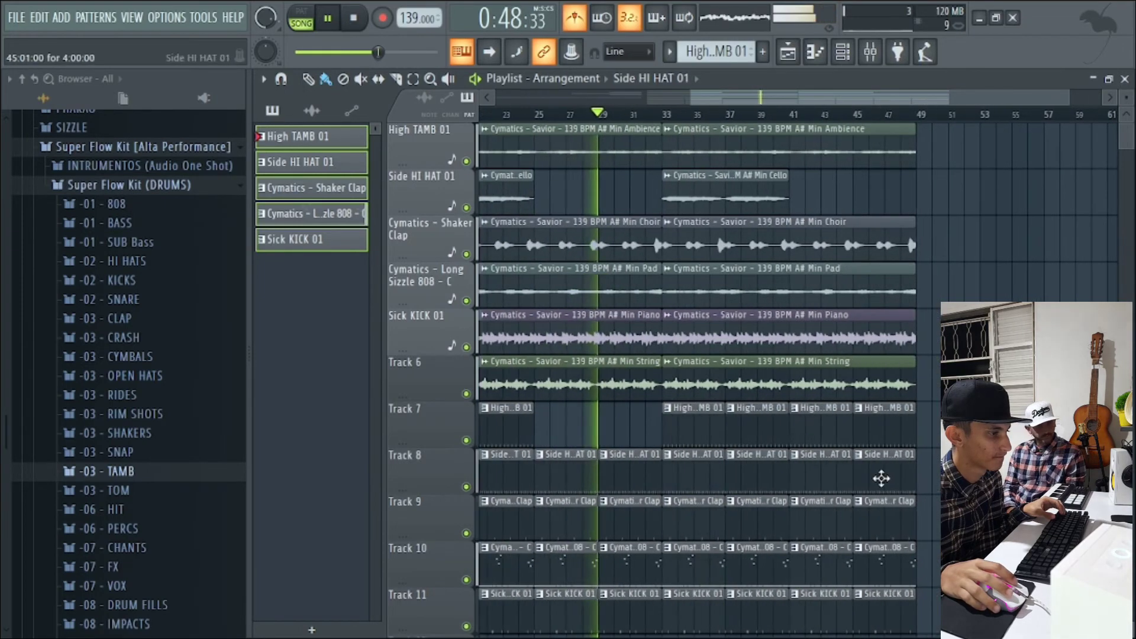
pyautogui.scroll(-2, 882, 477)
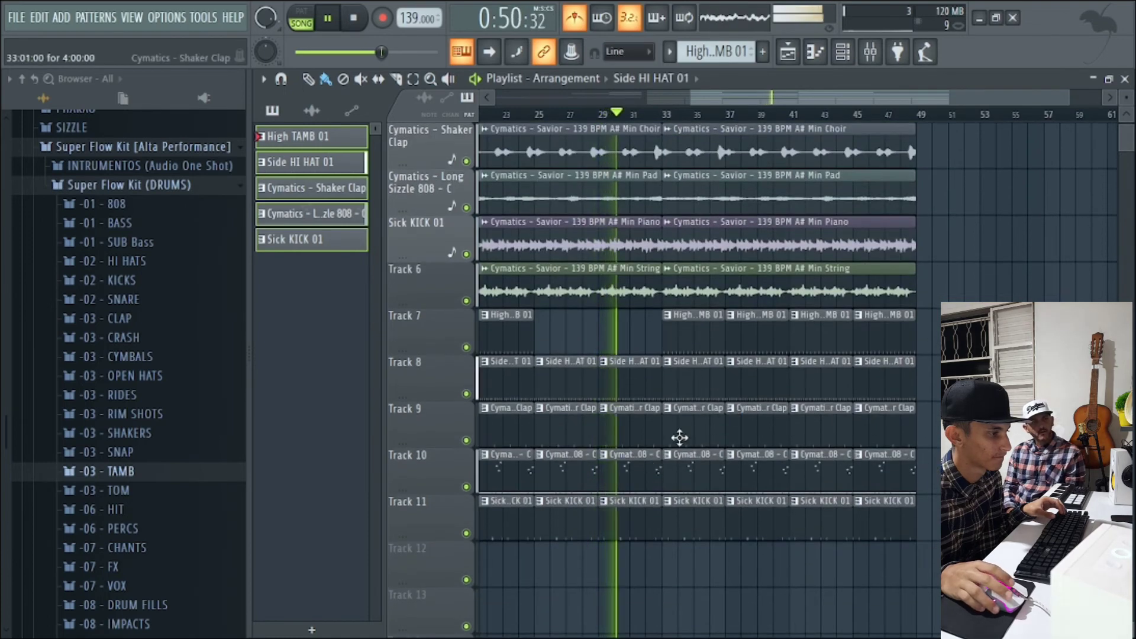
pyautogui.scroll(1, 700, 393)
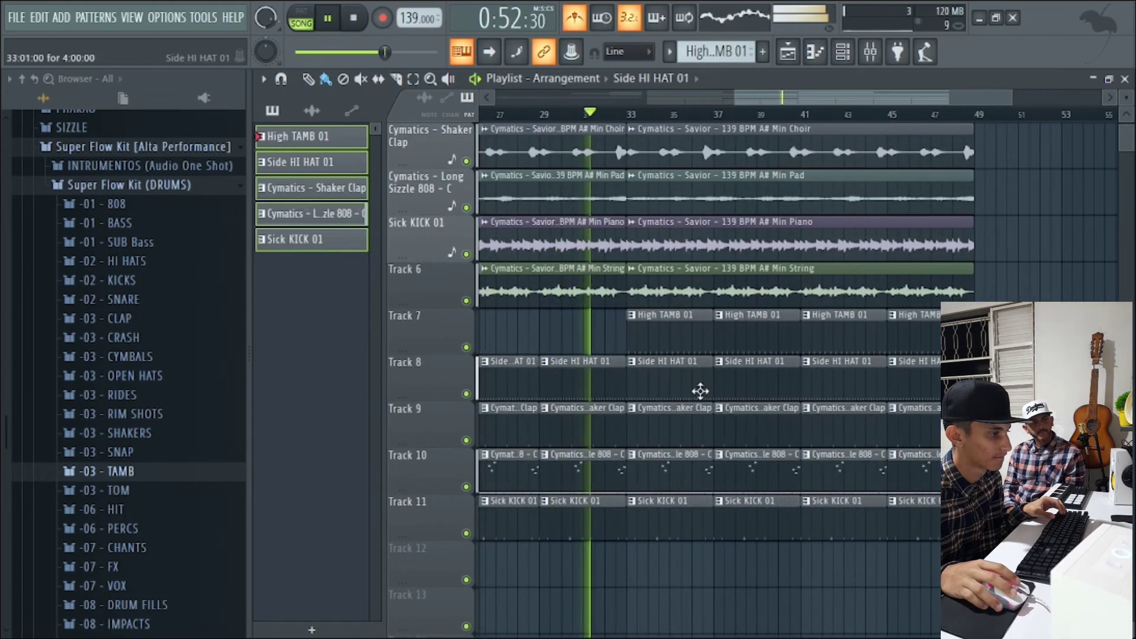
pyautogui.rightClick(687, 371)
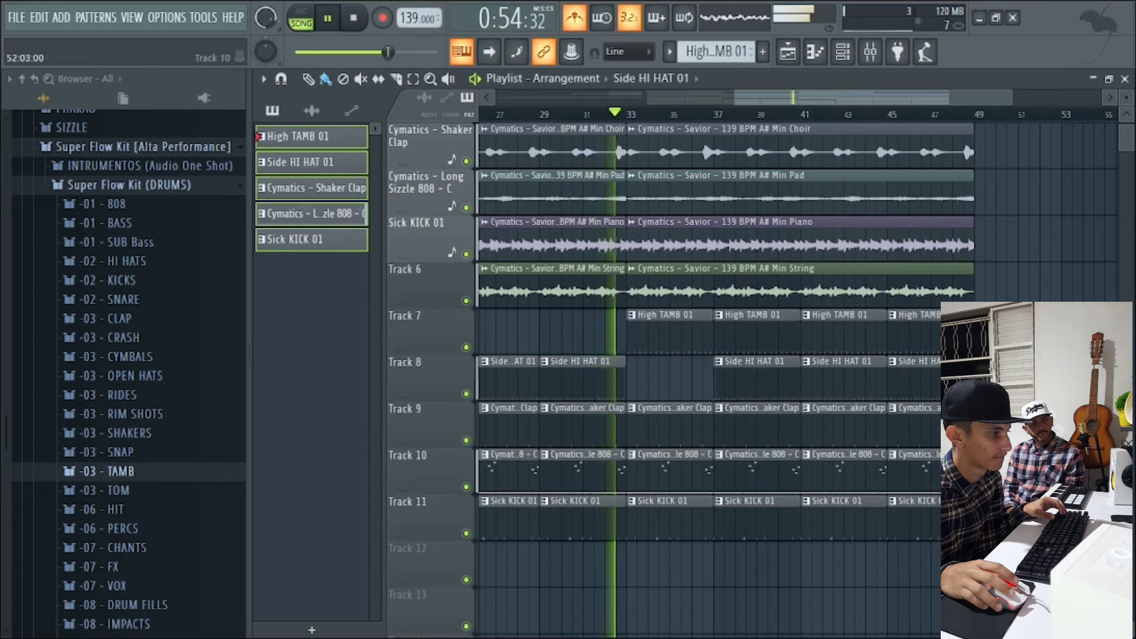
# Delete the Ambience and String clips that start at bar 33.
pyautogui.scroll(2, 769, 372)
pyautogui.scroll(1, 763, 367)
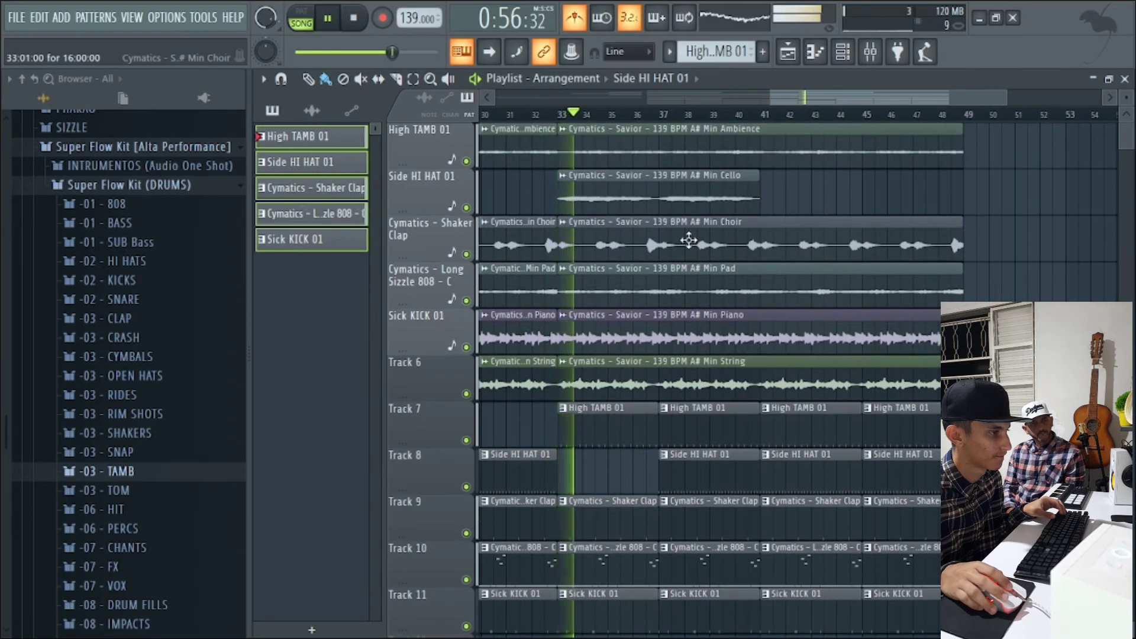
pyautogui.rightClick(671, 168)
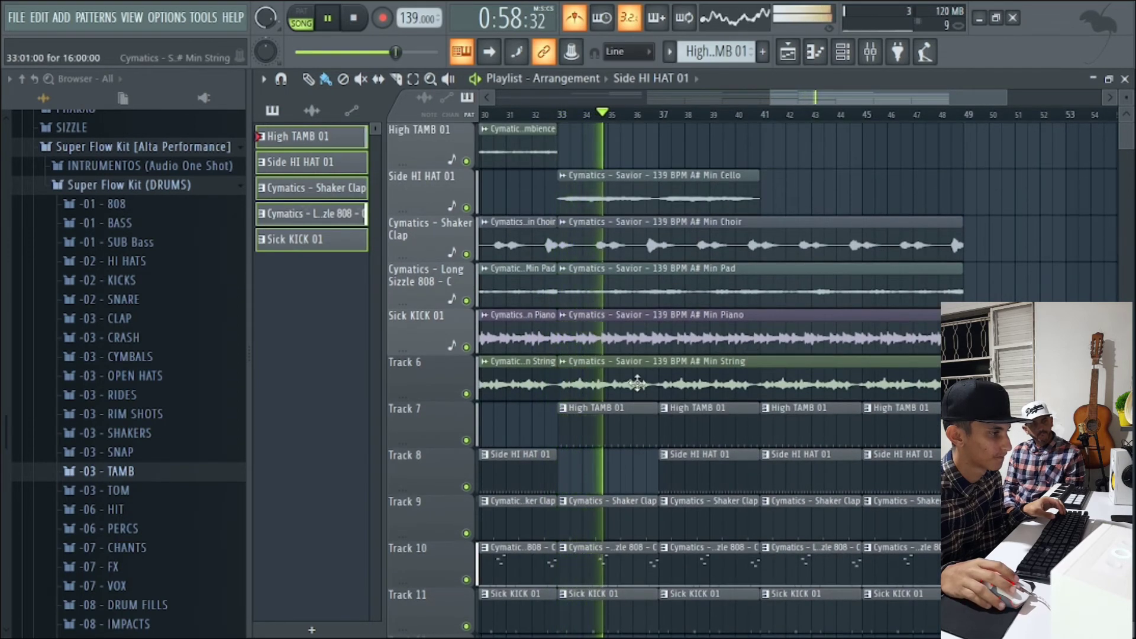
pyautogui.rightClick(642, 385)
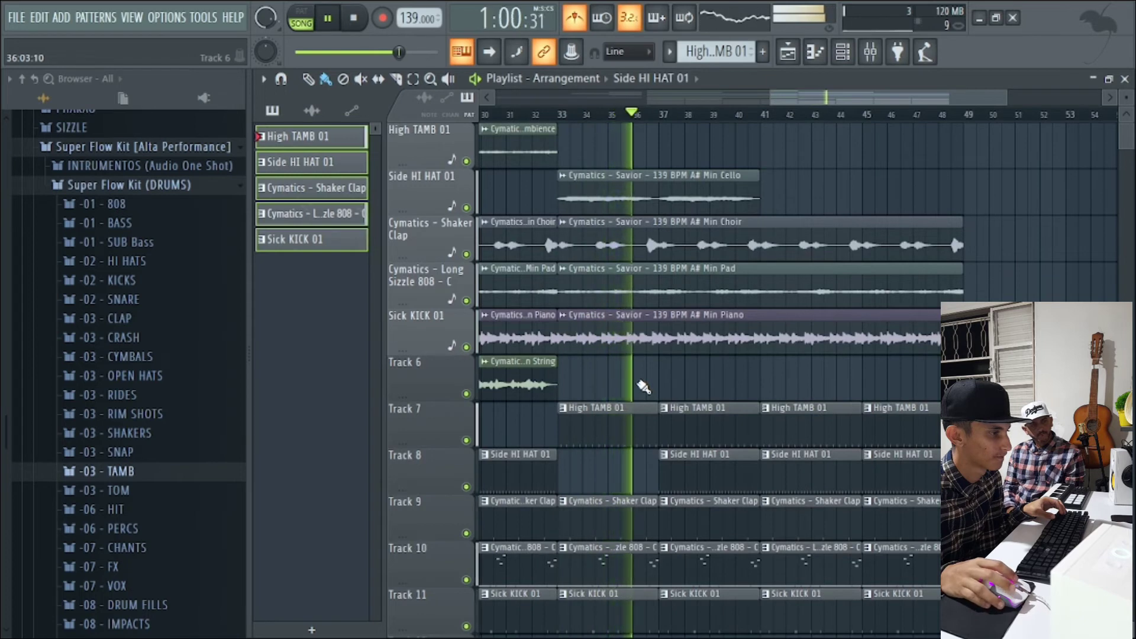
# Delete the Side HI HAT 01 clip at bar 37 and the High TAMB 01 clip at bar 41.
pyautogui.rightClick(719, 472)
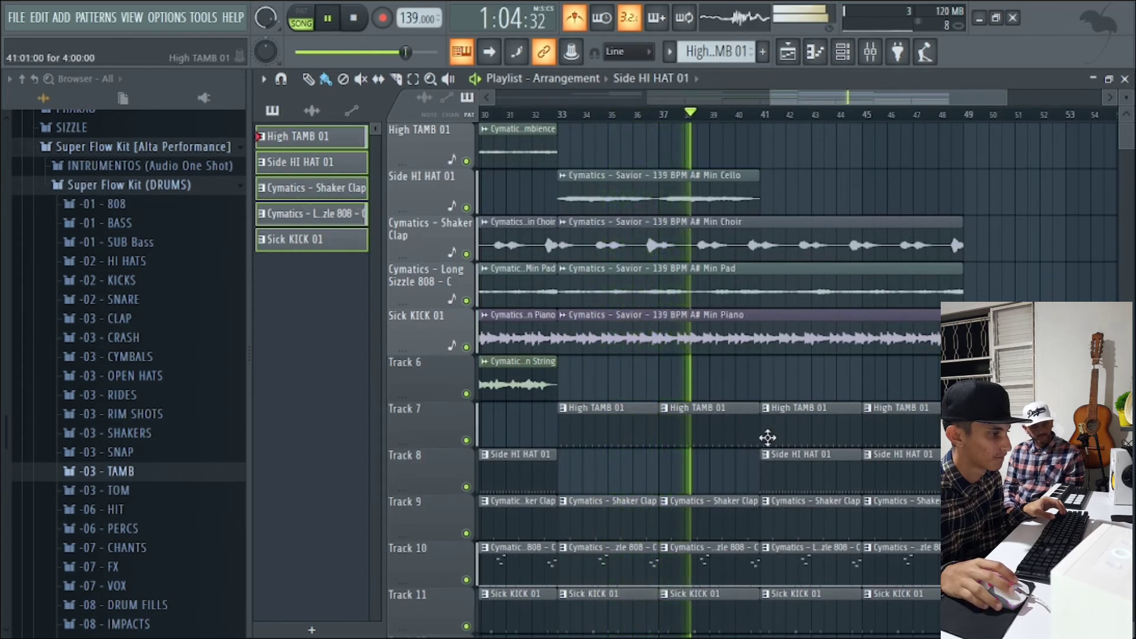
pyautogui.rightClick(804, 426)
pyautogui.keyDown('ctrl'); pyautogui.scroll(-2, 752, 472); pyautogui.keyUp('ctrl')
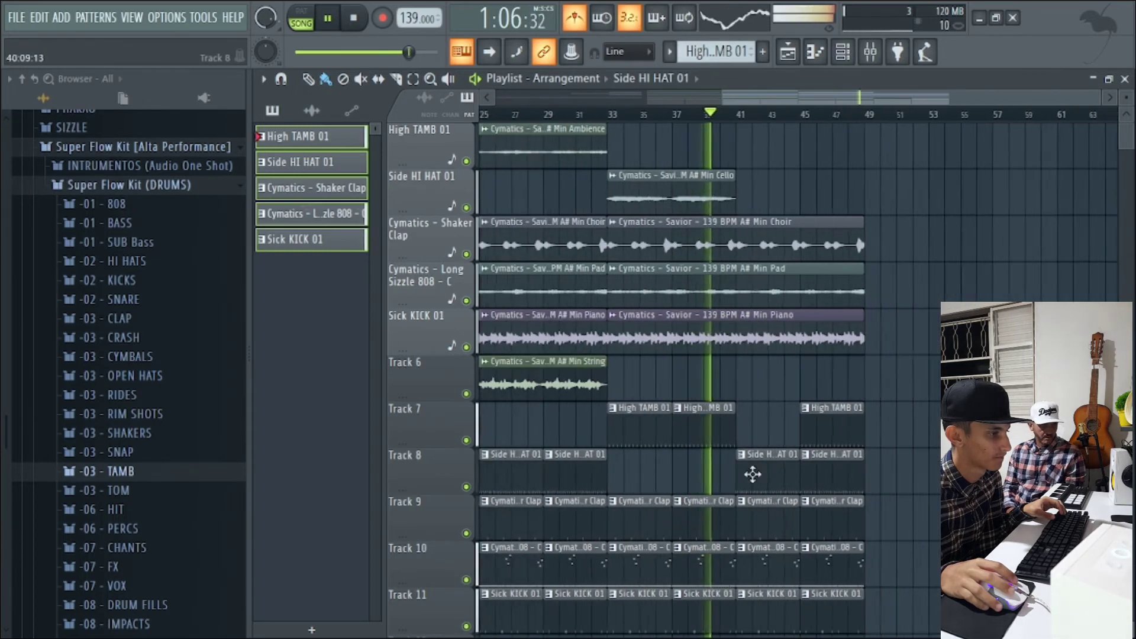
# Listen through the second section of the arrangement and save the project.
pyautogui.scroll(-3, 829, 479)
pyautogui.scroll(6, 880, 474)
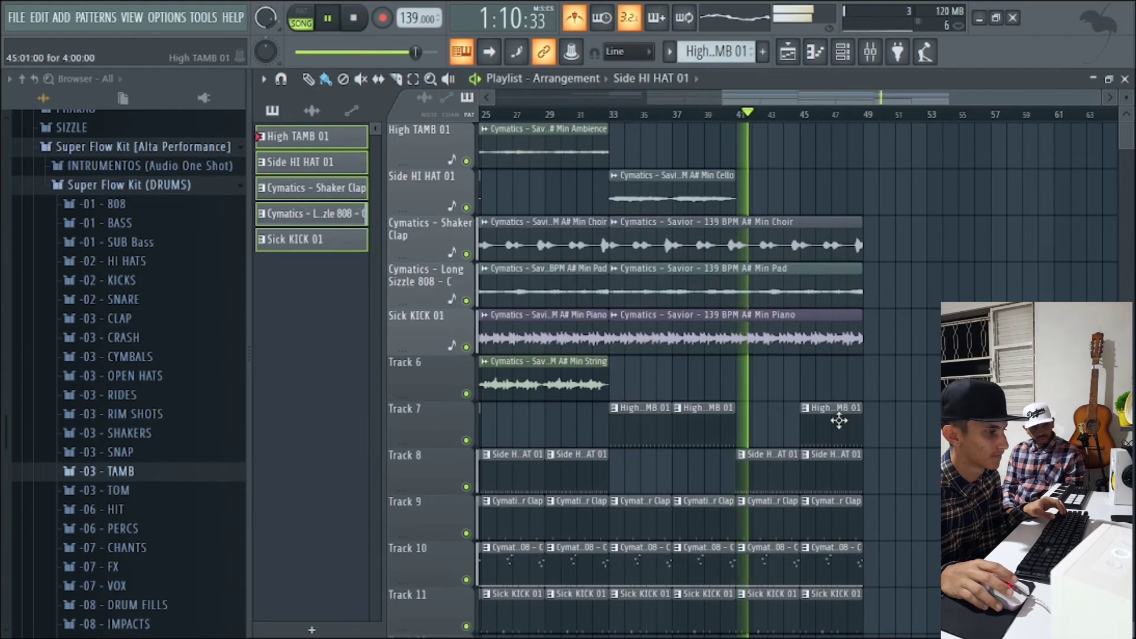
pyautogui.scroll(-3, 842, 404)
pyautogui.scroll(3, 841, 414)
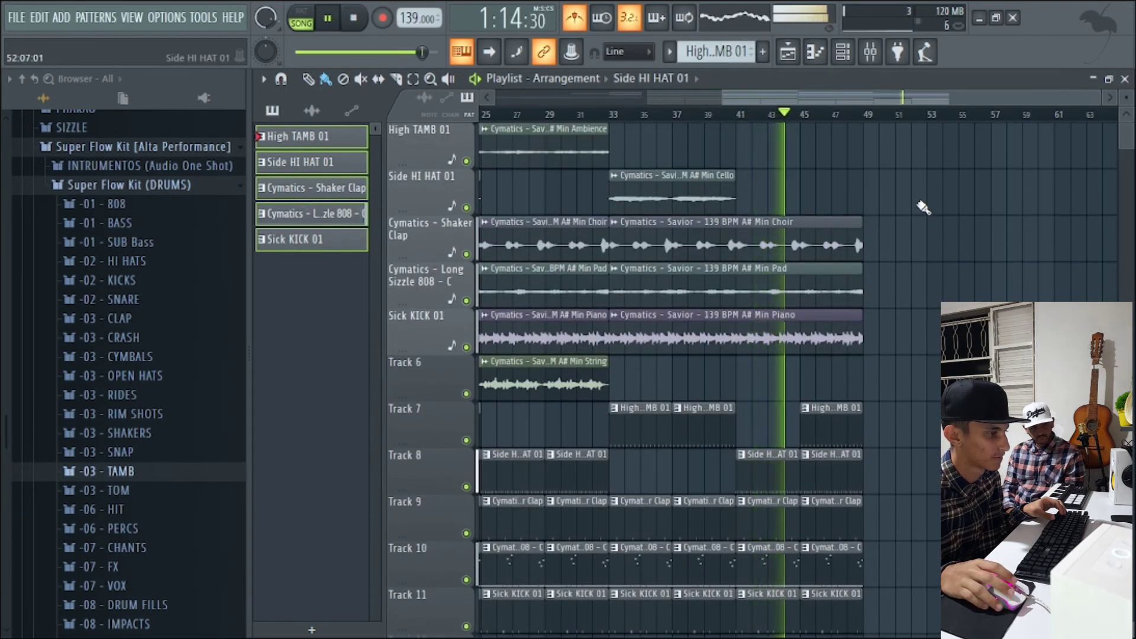
pyautogui.scroll(-1, 880, 415)
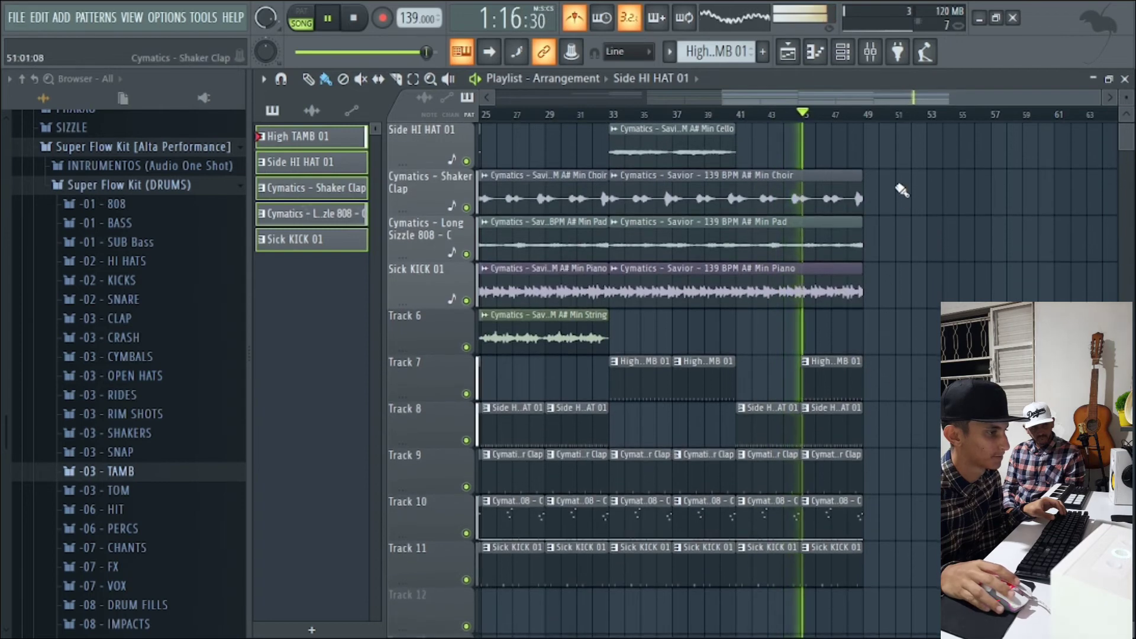
pyautogui.hotkey('ctrl', 's')
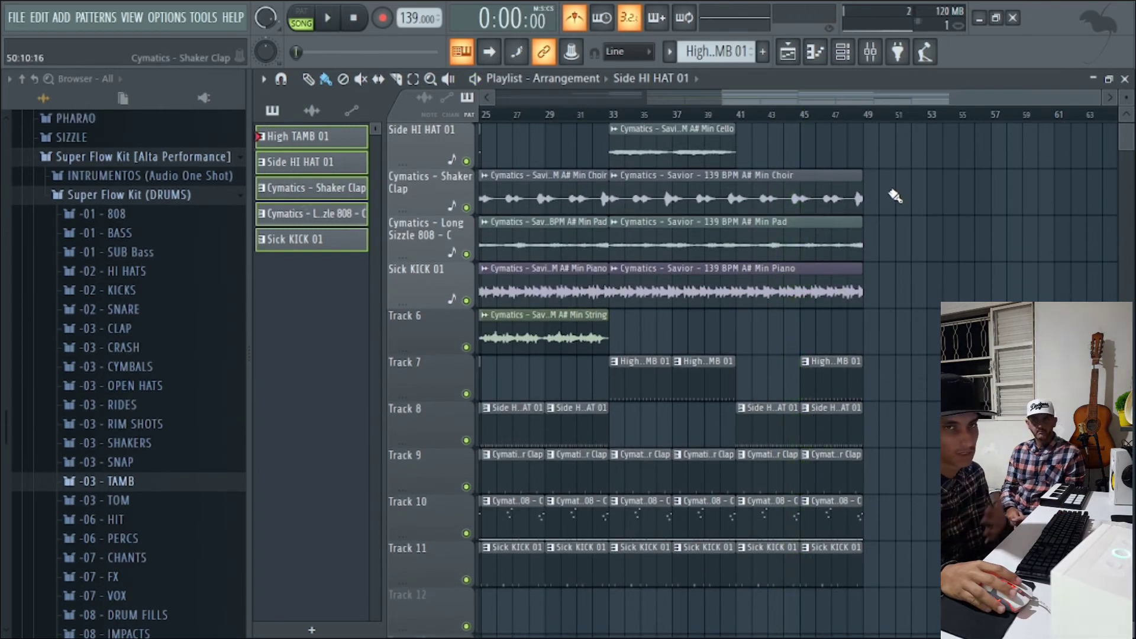
pyautogui.scroll(-2, 902, 487)
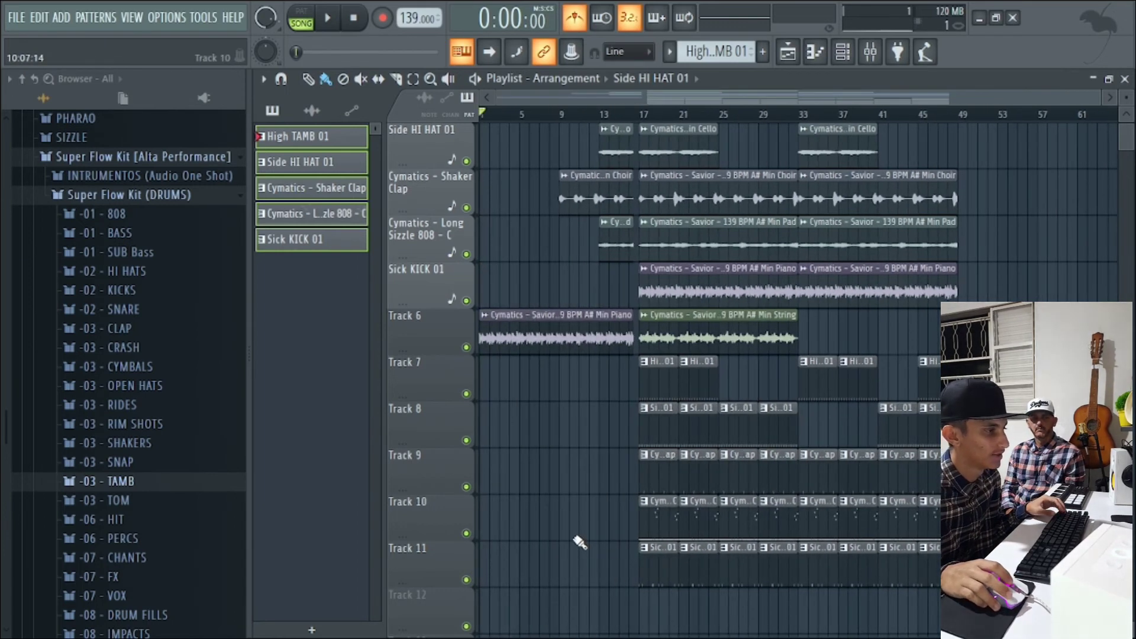
pyautogui.scroll(1, 587, 420)
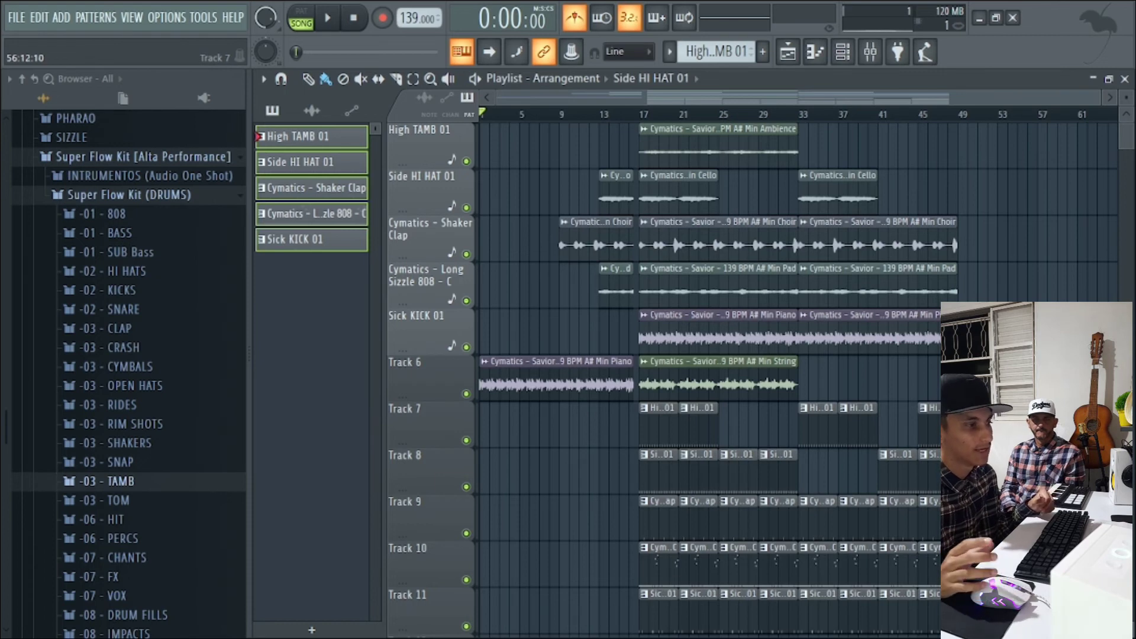
pyautogui.scroll(-4, 652, 380)
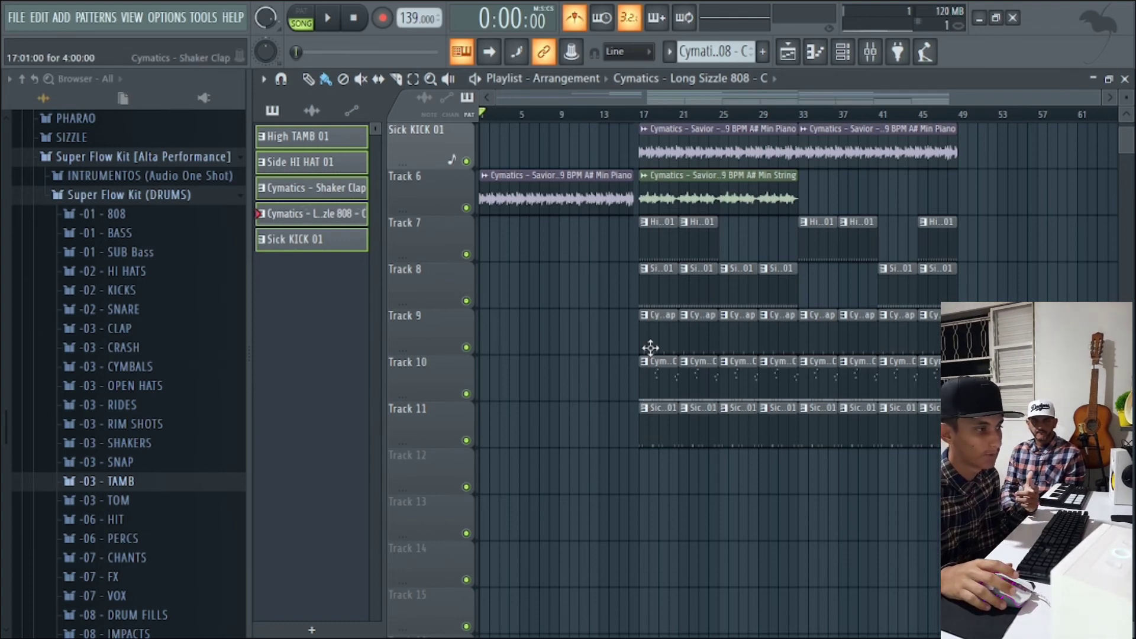
pyautogui.keyDown('ctrl'); pyautogui.scroll(3, 644, 407); pyautogui.keyUp('ctrl')
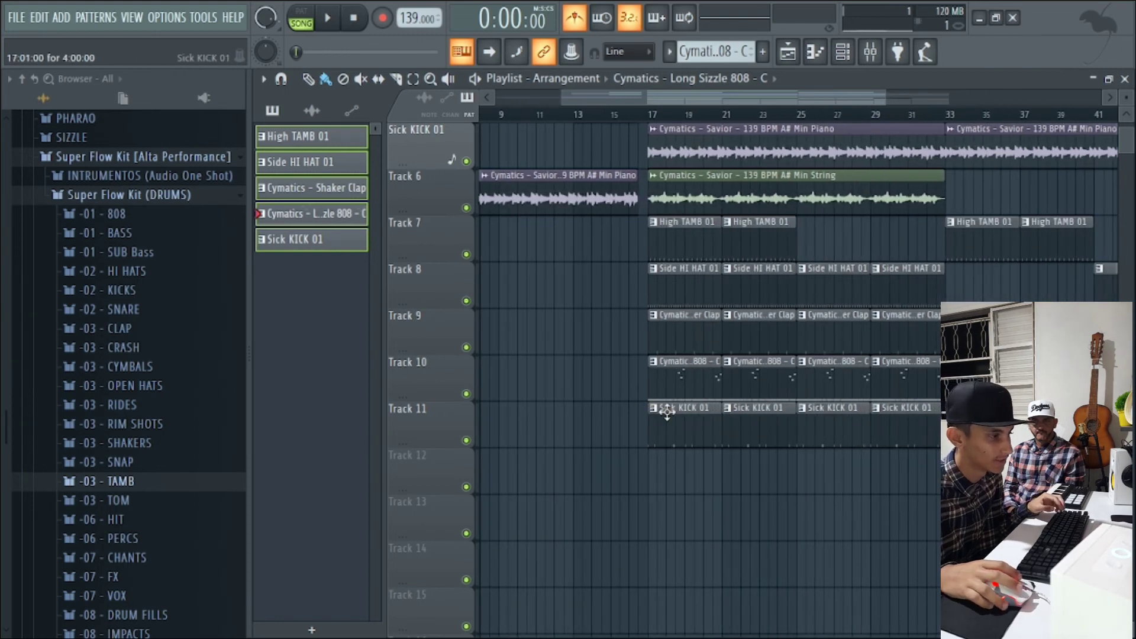
pyautogui.keyDown('ctrl'); pyautogui.scroll(-3, 731, 411); pyautogui.keyUp('ctrl')
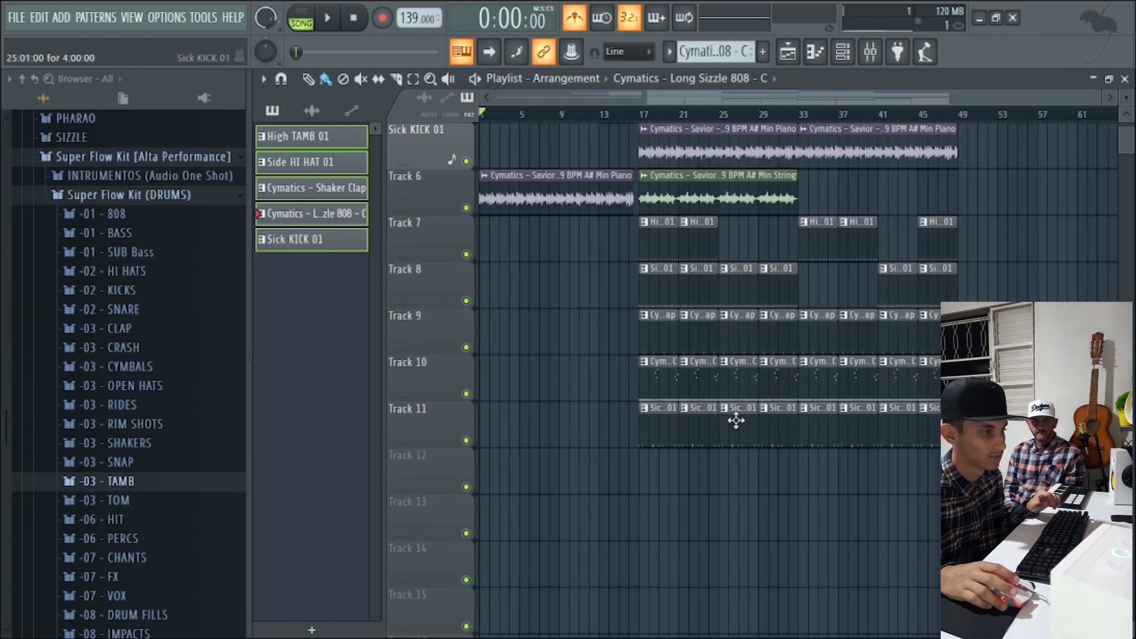